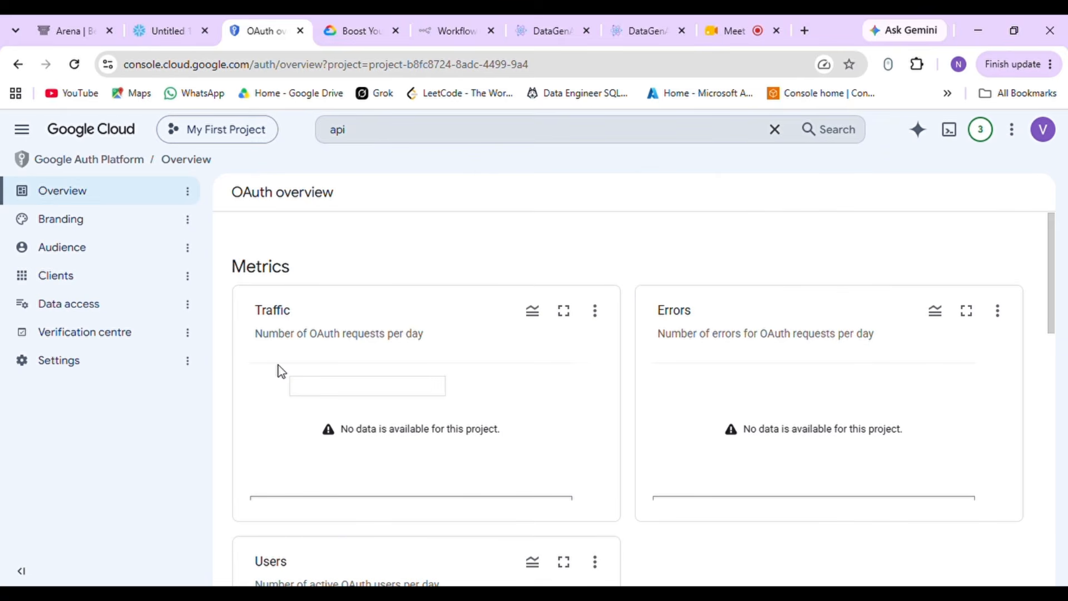
In the OAuth branding settings, choose the second listed address as the user support email
{"action": "left_click", "coordinate": [103, 236]}
{"action": "left_click", "coordinate": [573, 389]}
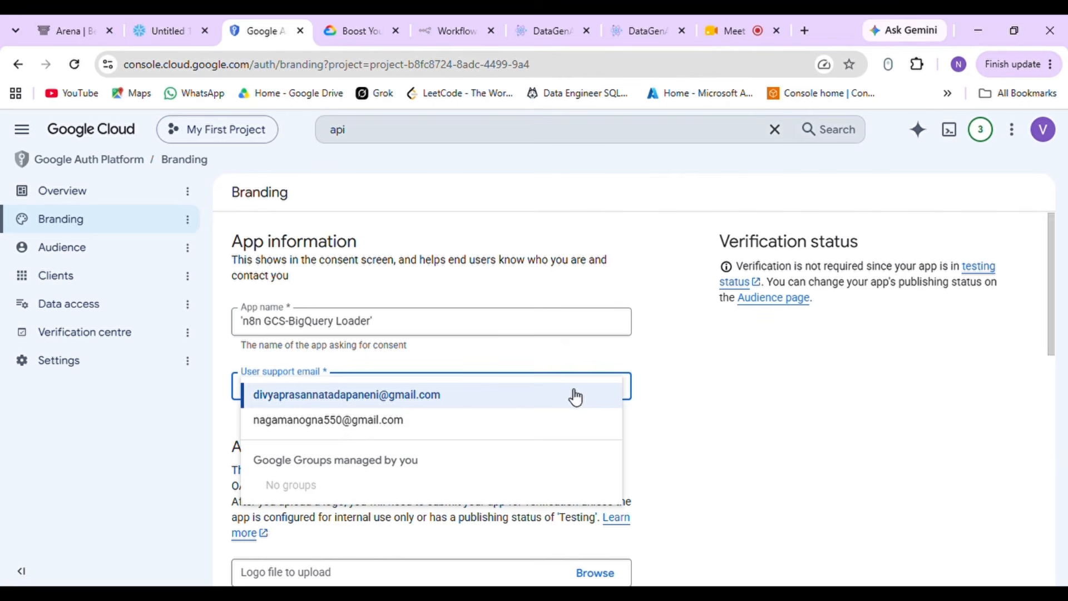
{"action": "left_click", "coordinate": [500, 423]}
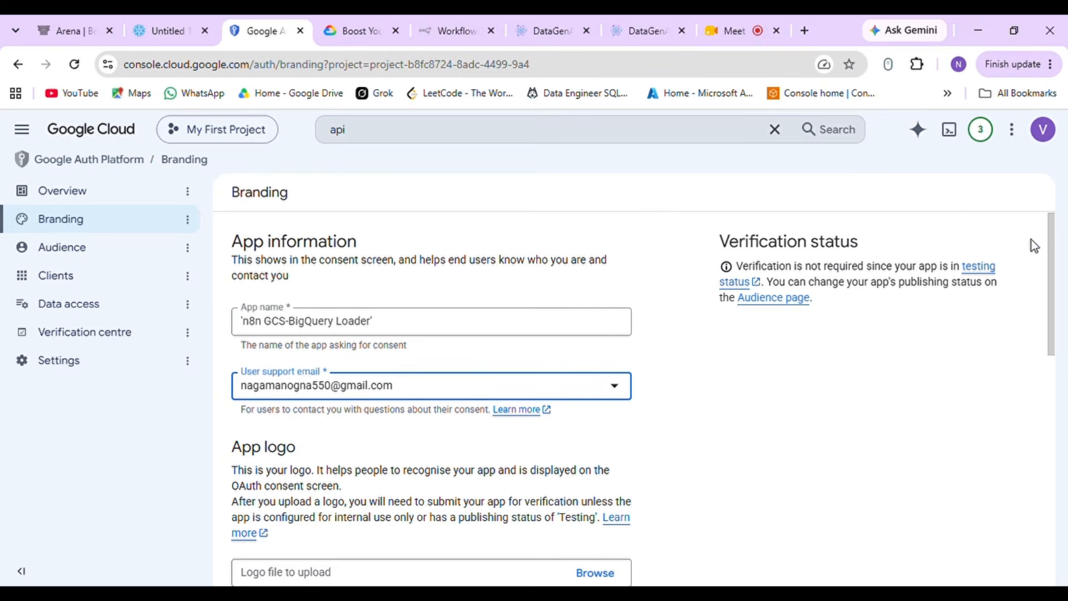
Enter the developer's email address under Developer contact information and save the branding settings
{"action": "left_click_drag", "start_coordinate": [1051, 245], "coordinate": [1051, 473]}
{"action": "left_click", "coordinate": [472, 504]}
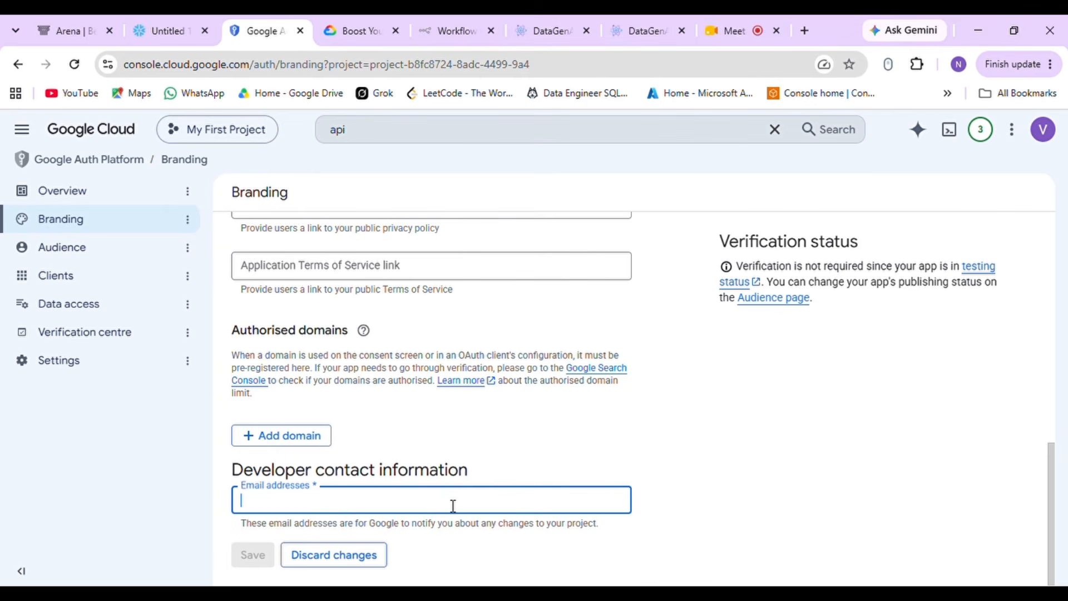
{"action": "left_click", "coordinate": [426, 432]}
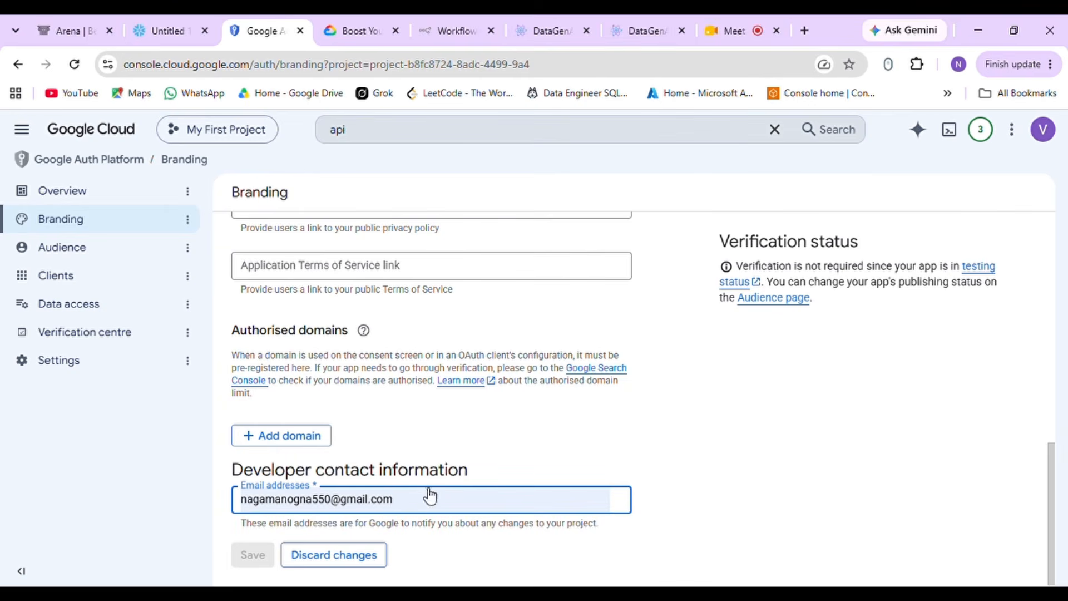
{"action": "key", "text": "Return"}
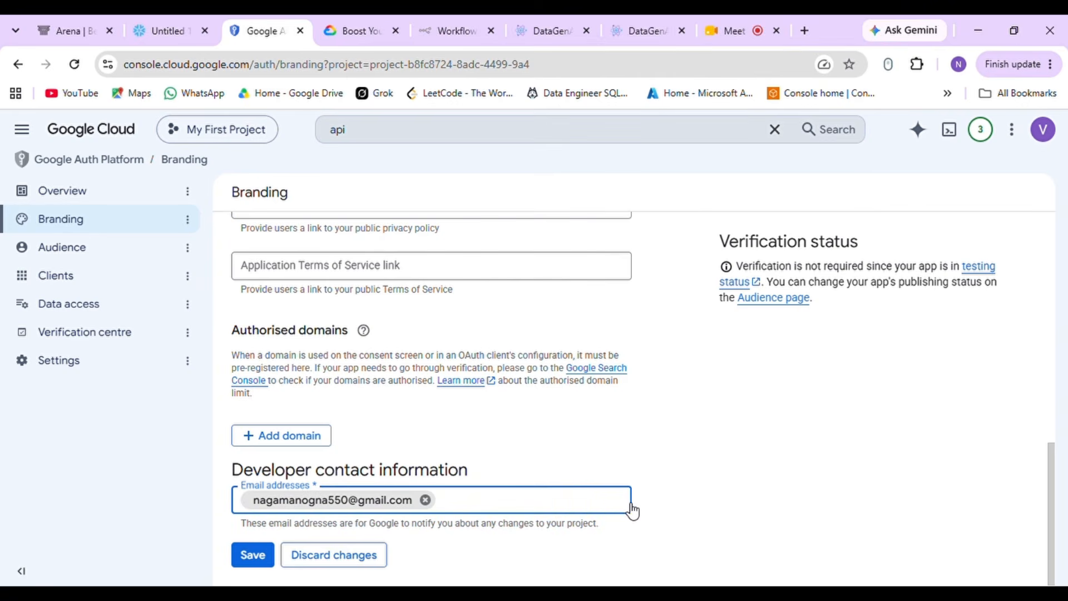
{"action": "left_click", "coordinate": [257, 560]}
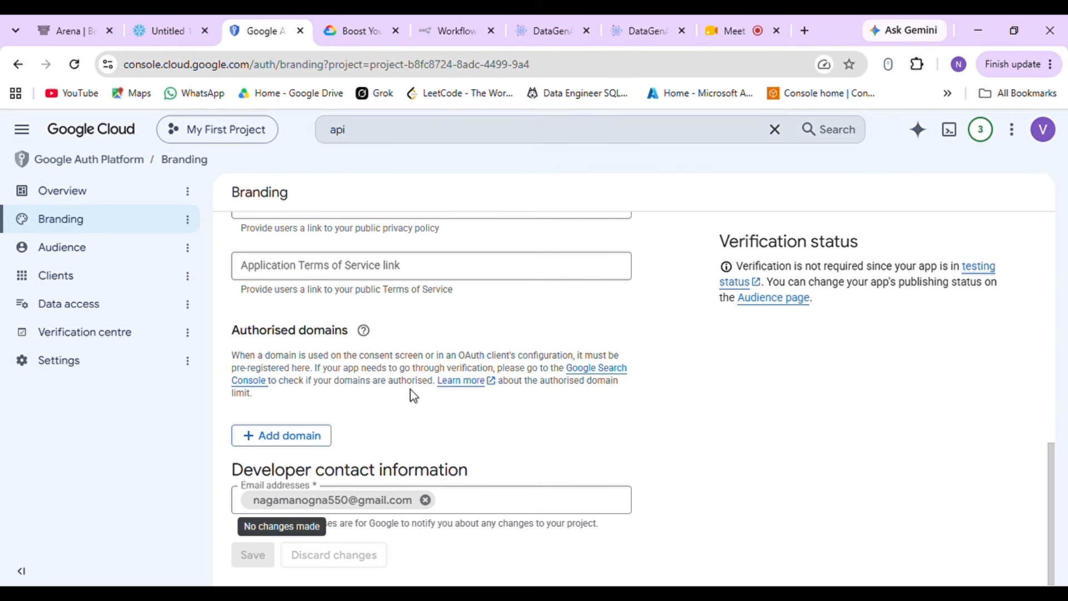
Start adding a test user on the Audience page and paste the tester's email address
{"action": "left_click", "coordinate": [87, 259]}
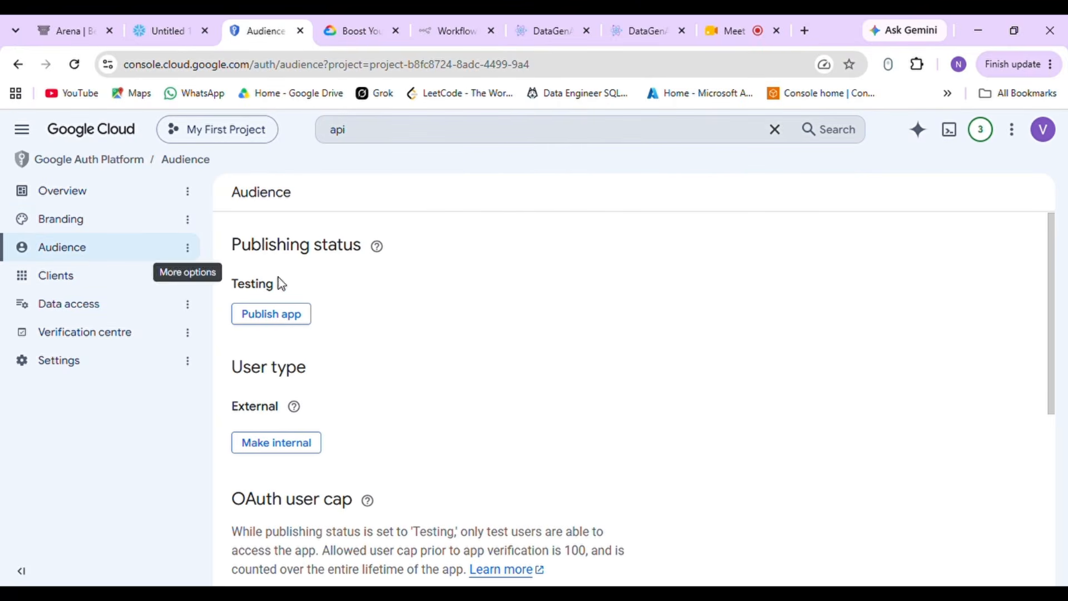
{"action": "mouse_move", "coordinate": [297, 406]}
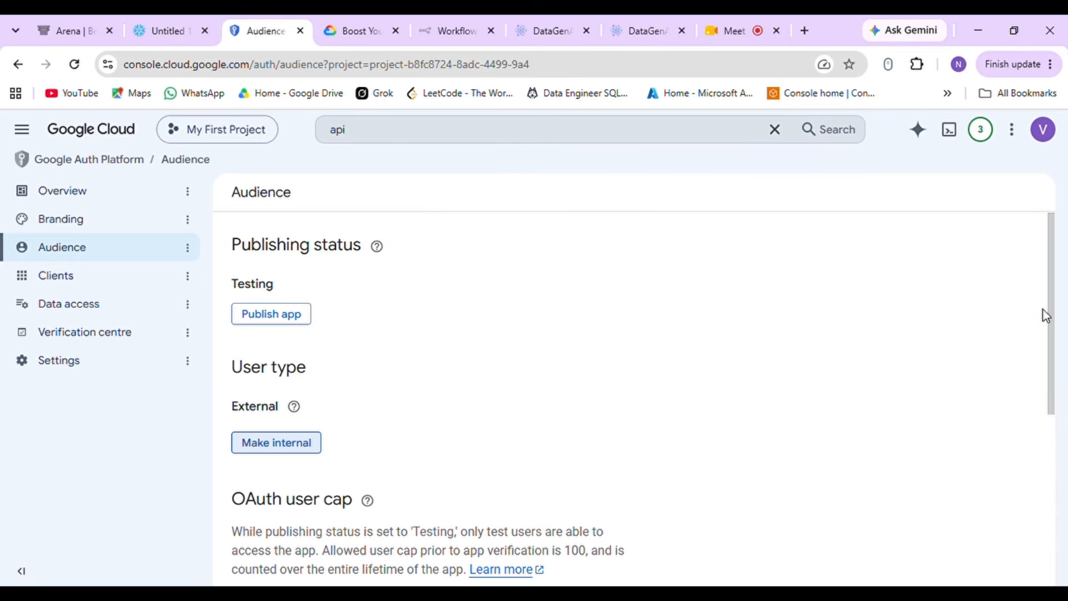
{"action": "left_click_drag", "start_coordinate": [1051, 305], "coordinate": [1054, 410]}
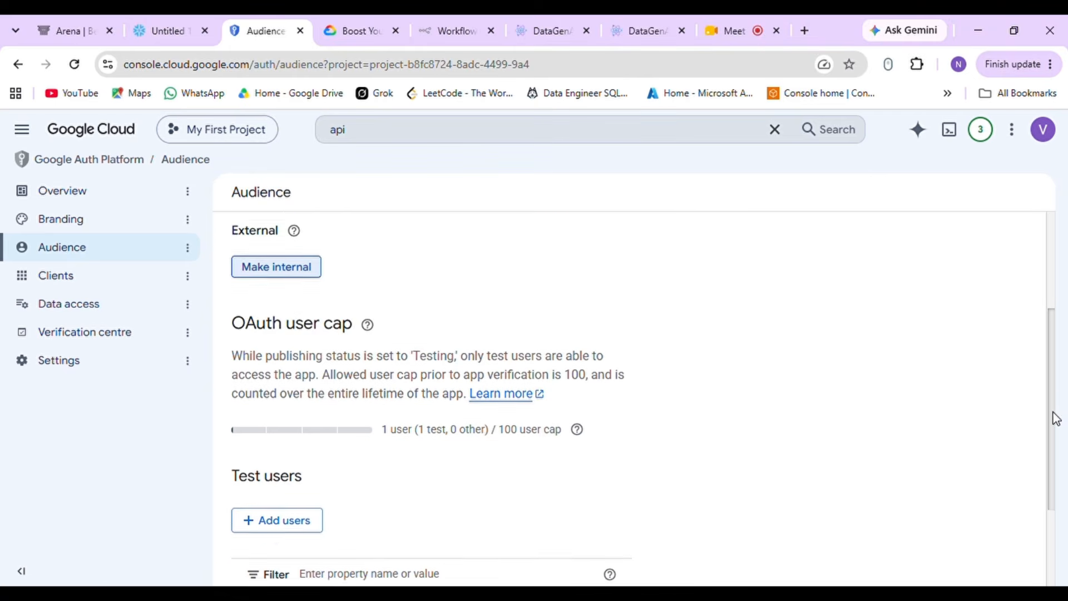
{"action": "scroll", "coordinate": [276, 394], "scroll_direction": "down", "scroll_amount": 3}
{"action": "left_click", "coordinate": [276, 389]}
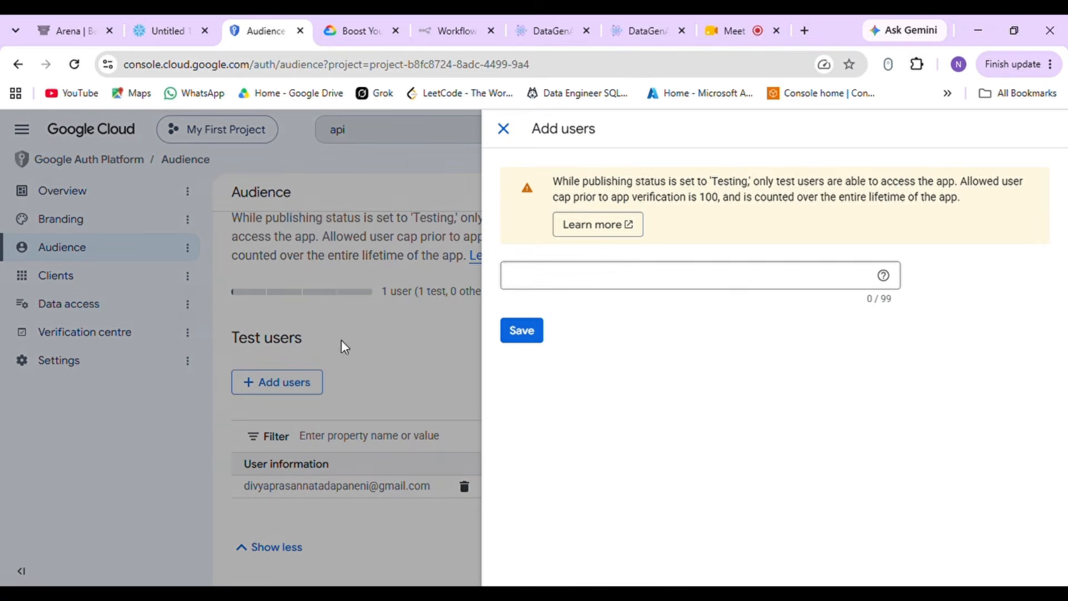
{"action": "left_click", "coordinate": [574, 291]}
{"action": "key", "text": "ctrl+v"}
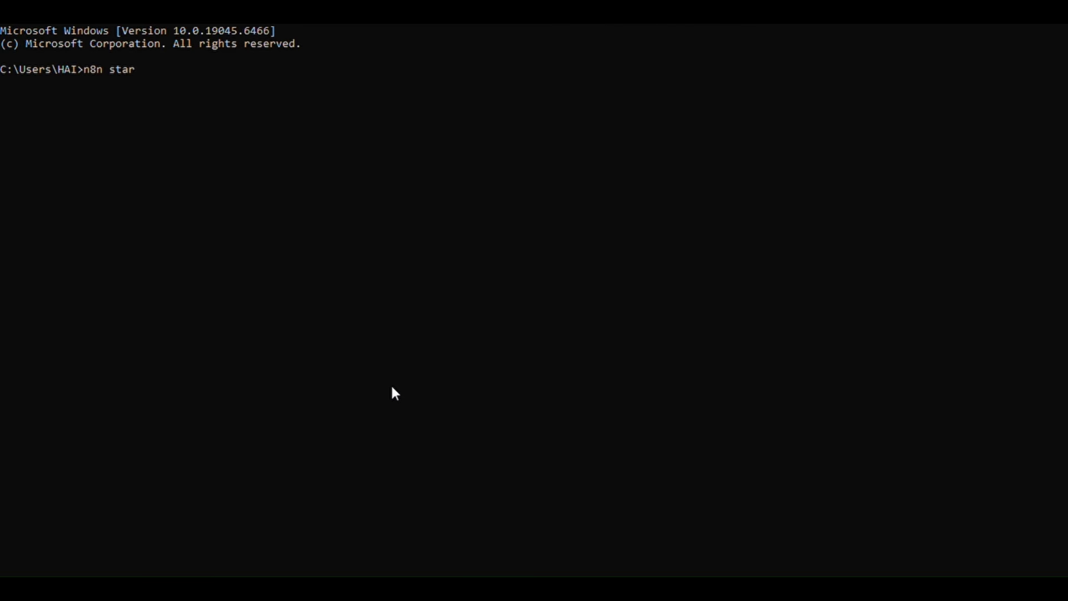
Run the n8n start command in the Windows Command Prompt
{"action": "key", "text": "Return"}
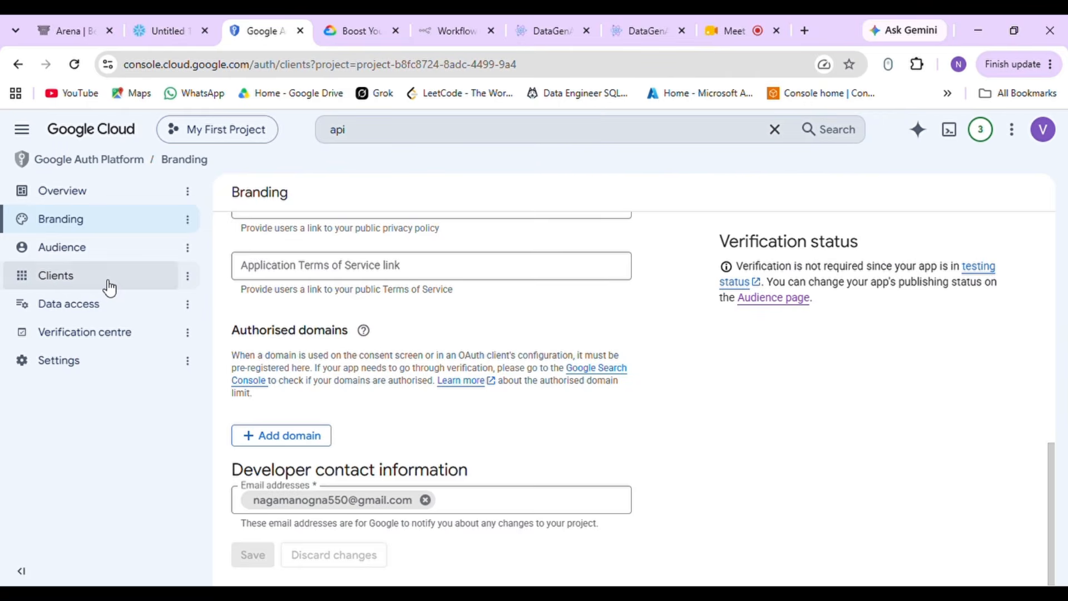
Start creating a new OAuth client in Google Cloud with the application type Web application
{"action": "left_click", "coordinate": [108, 285]}
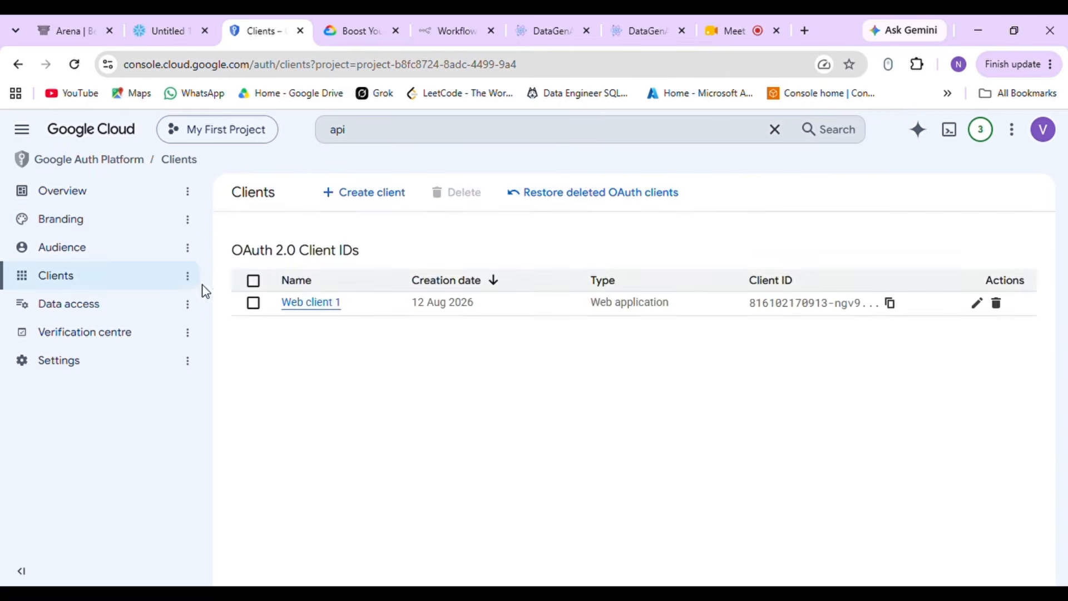
{"action": "left_click", "coordinate": [348, 193]}
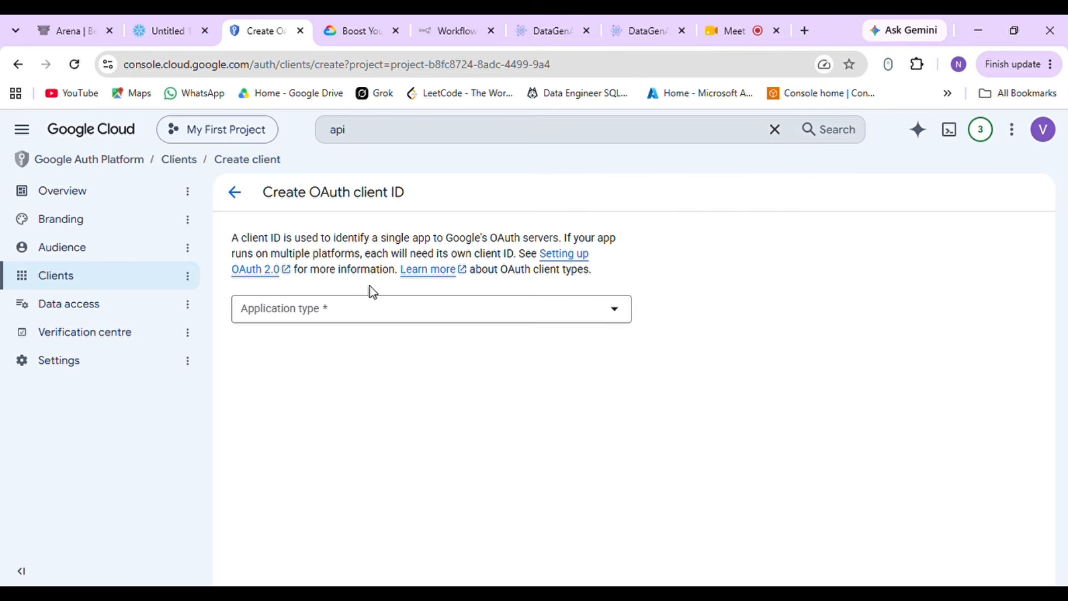
{"action": "left_click", "coordinate": [383, 308]}
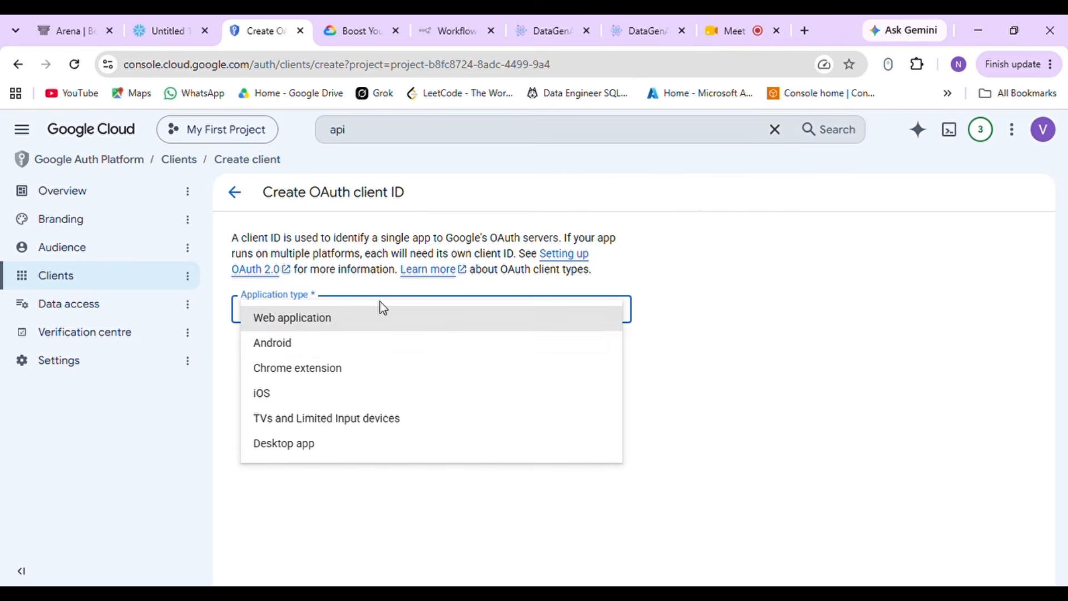
{"action": "left_click", "coordinate": [340, 319]}
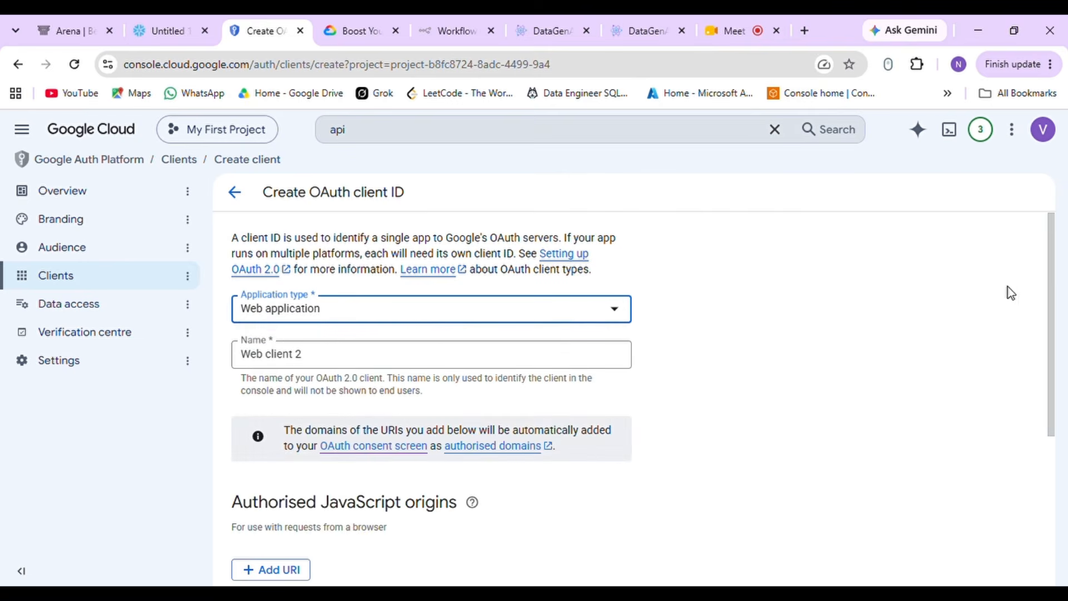
Replace the OAuth client's default name with "n8n loader"
{"action": "left_click_drag", "start_coordinate": [1055, 288], "coordinate": [1056, 332]}
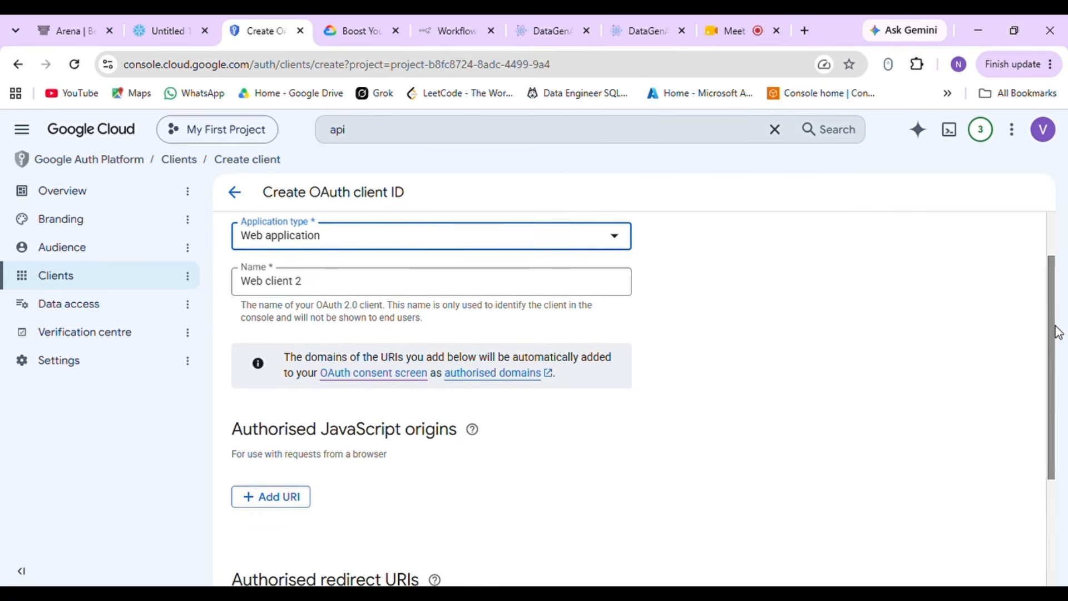
{"action": "left_click", "coordinate": [528, 281]}
{"action": "key", "text": "ctrl+a"}
{"action": "type", "text": "n"}
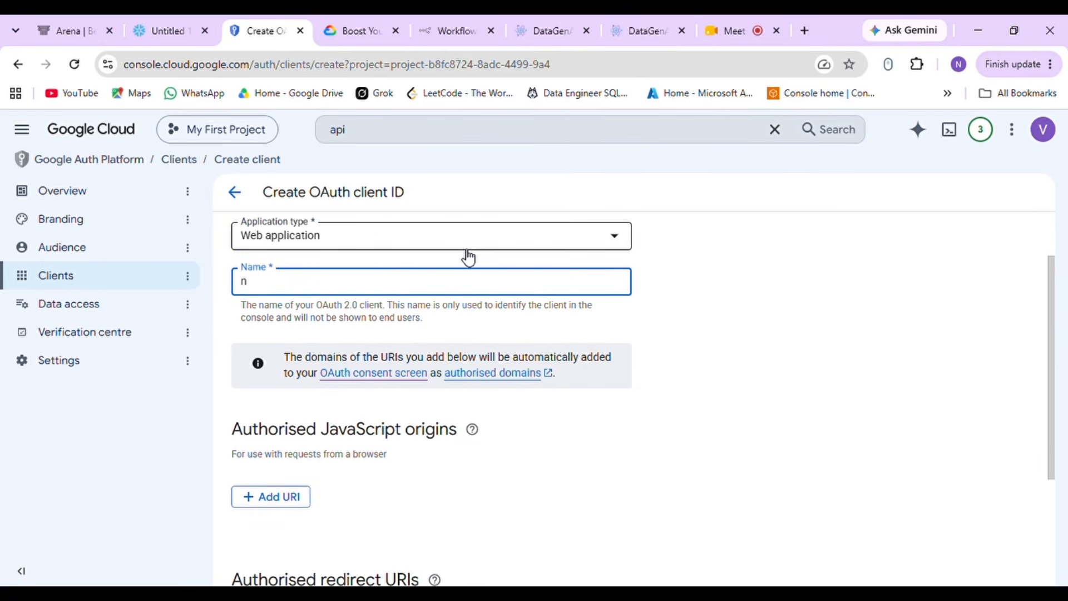
{"action": "type", "text": "8n loade"}
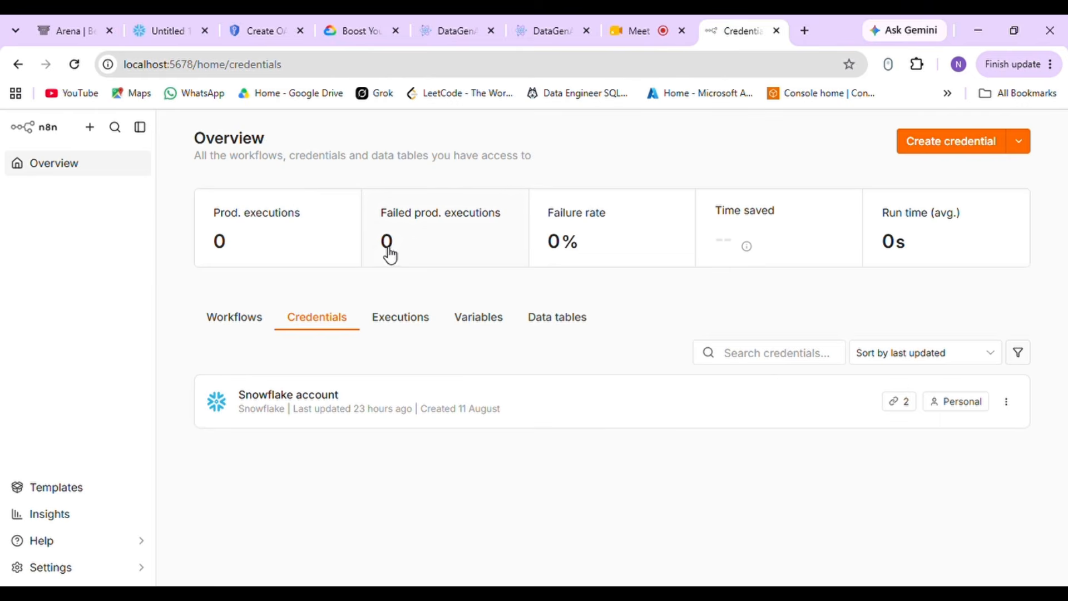
In n8n, start a new credential of the type Google Cloud Storage OAuth2 API
{"action": "left_click", "coordinate": [99, 128]}
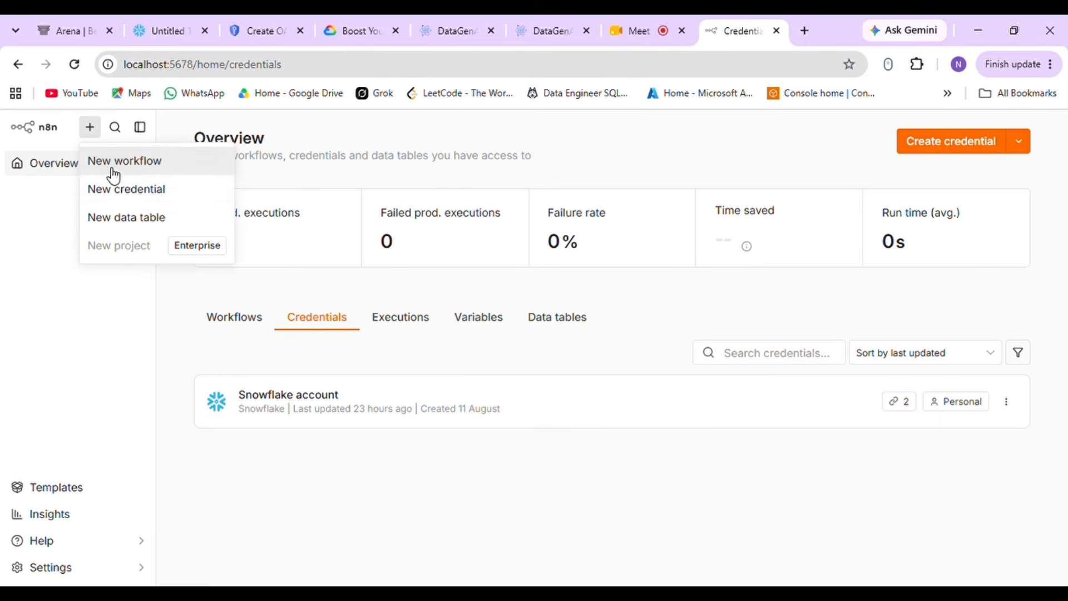
{"action": "left_click", "coordinate": [155, 192]}
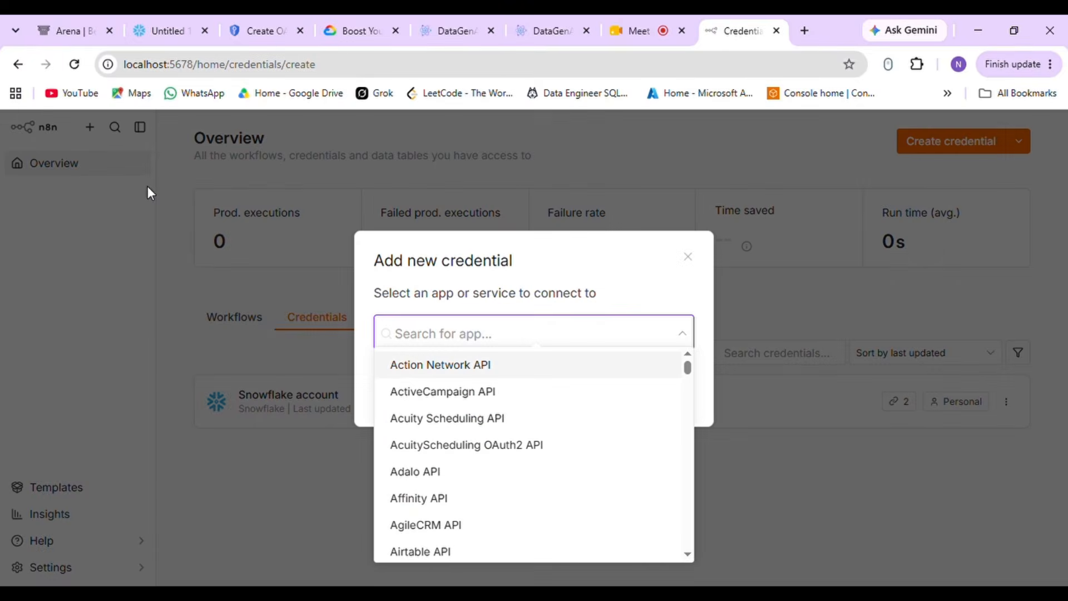
{"action": "type", "text": "googl"}
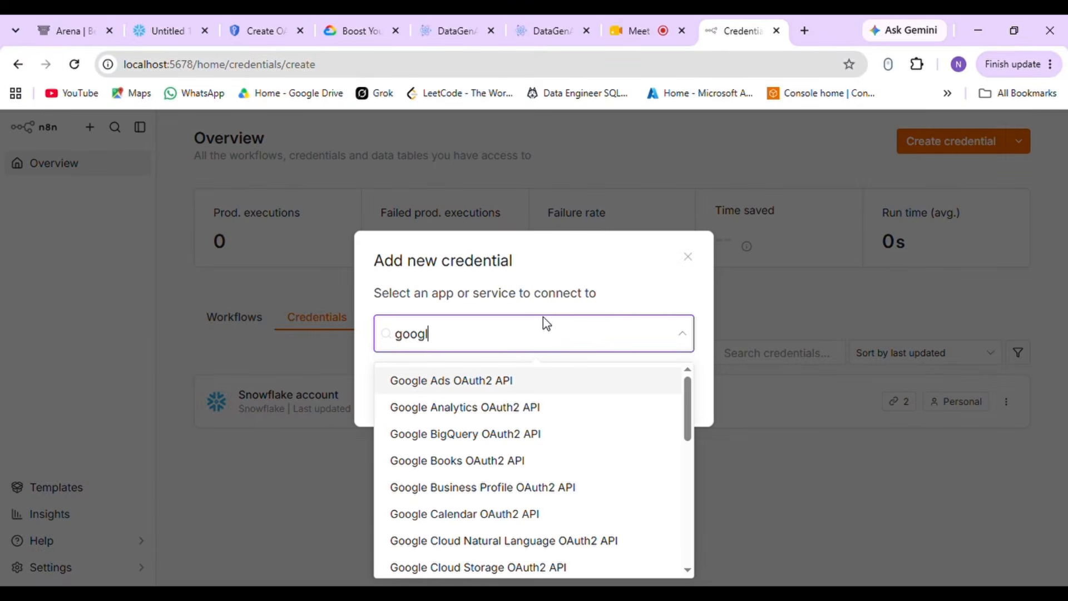
{"action": "type", "text": "e cloud"}
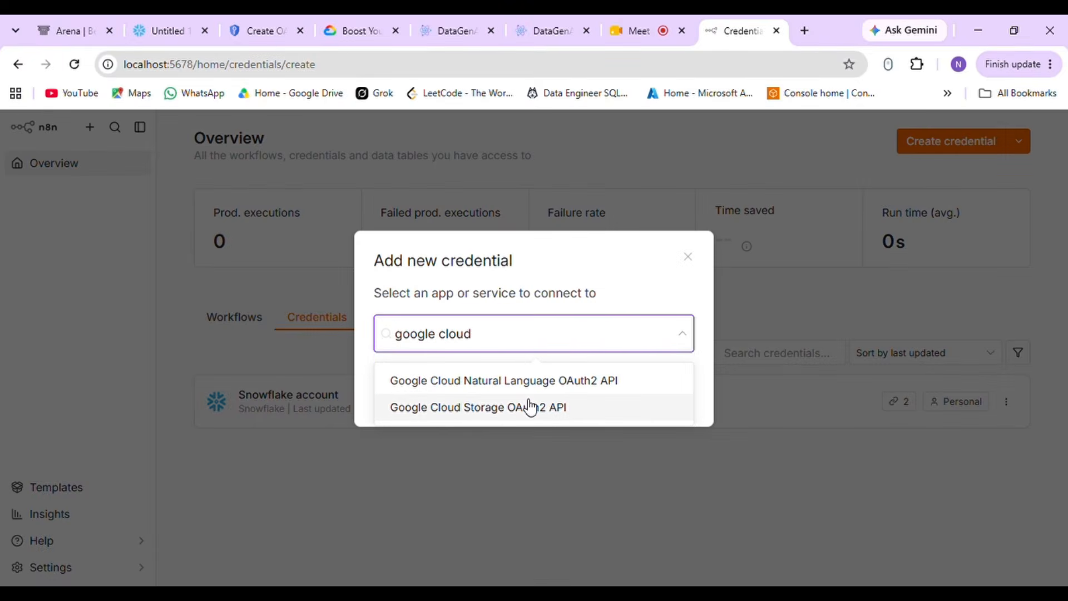
{"action": "left_click", "coordinate": [525, 405]}
{"action": "left_click", "coordinate": [415, 396]}
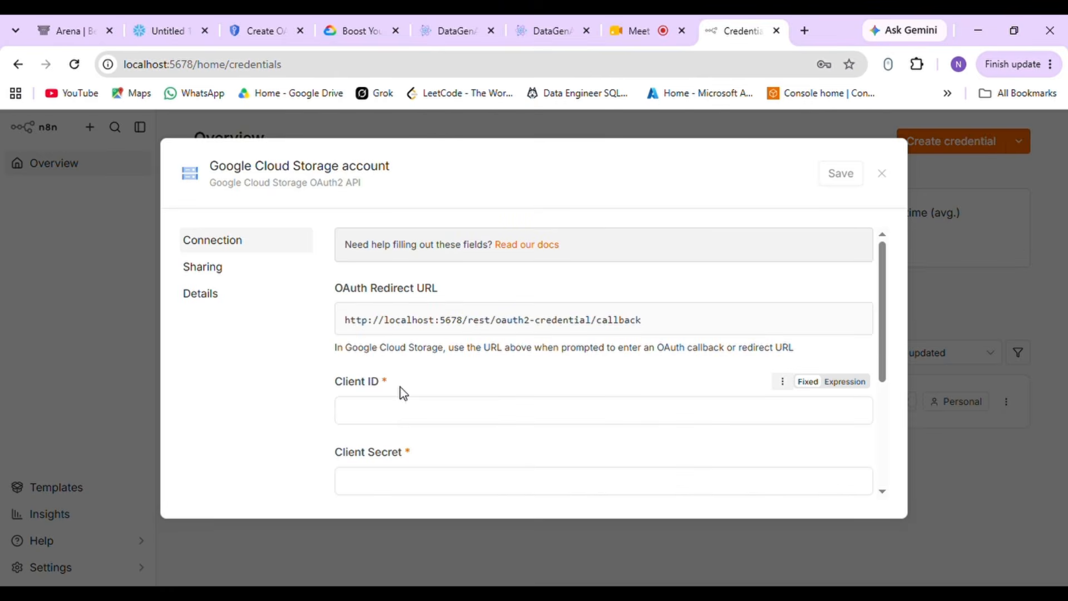
{"action": "left_click", "coordinate": [833, 328]}
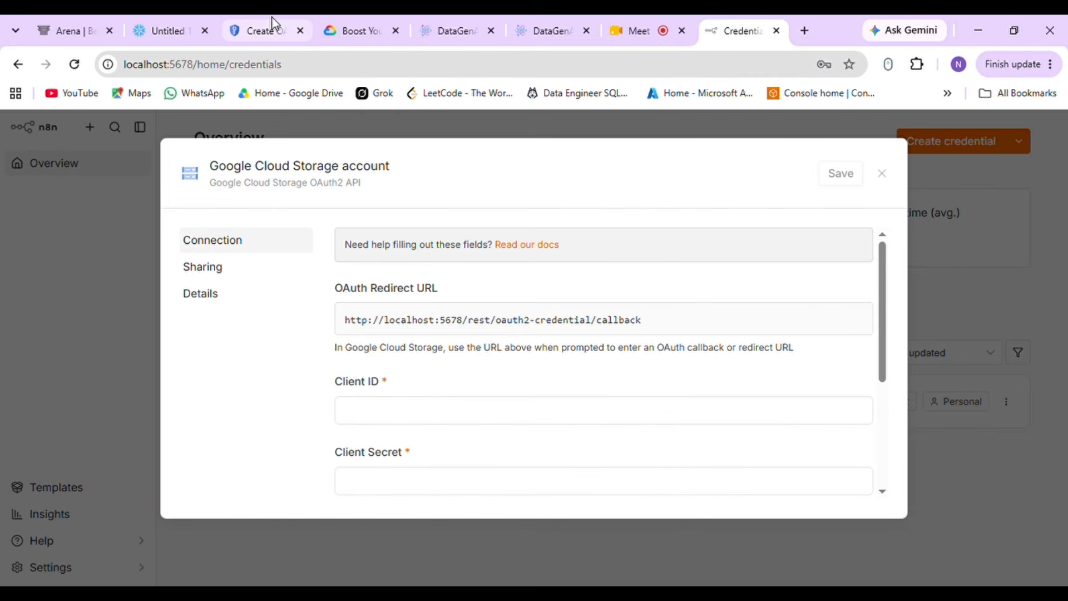
{"action": "left_click", "coordinate": [272, 18]}
{"action": "scroll", "coordinate": [1057, 391], "scroll_direction": "down", "scroll_amount": 4}
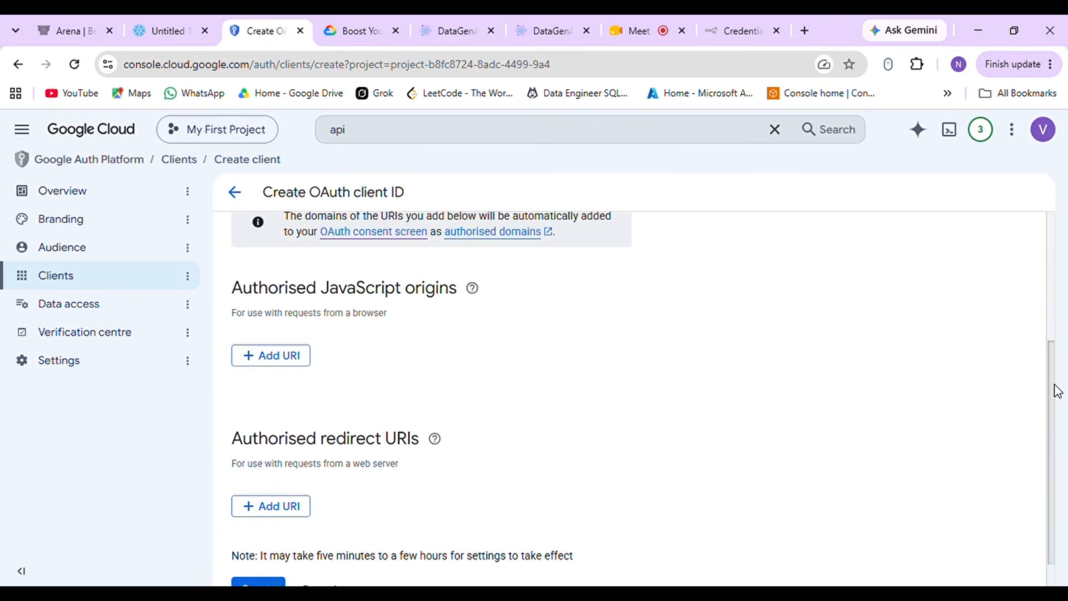
{"action": "left_click", "coordinate": [291, 507]}
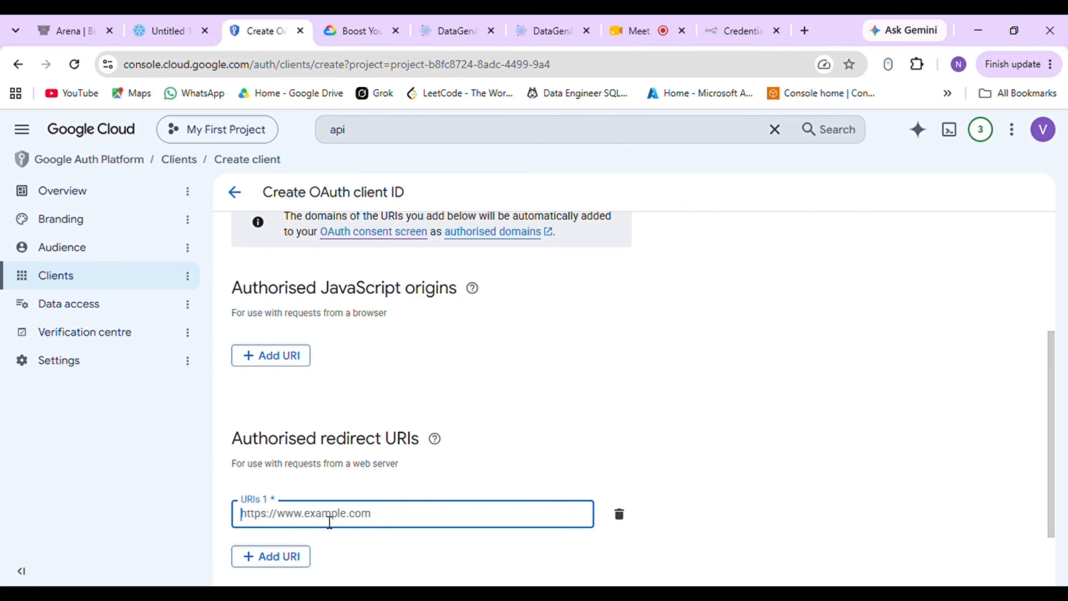
{"action": "key", "text": "ctrl+v"}
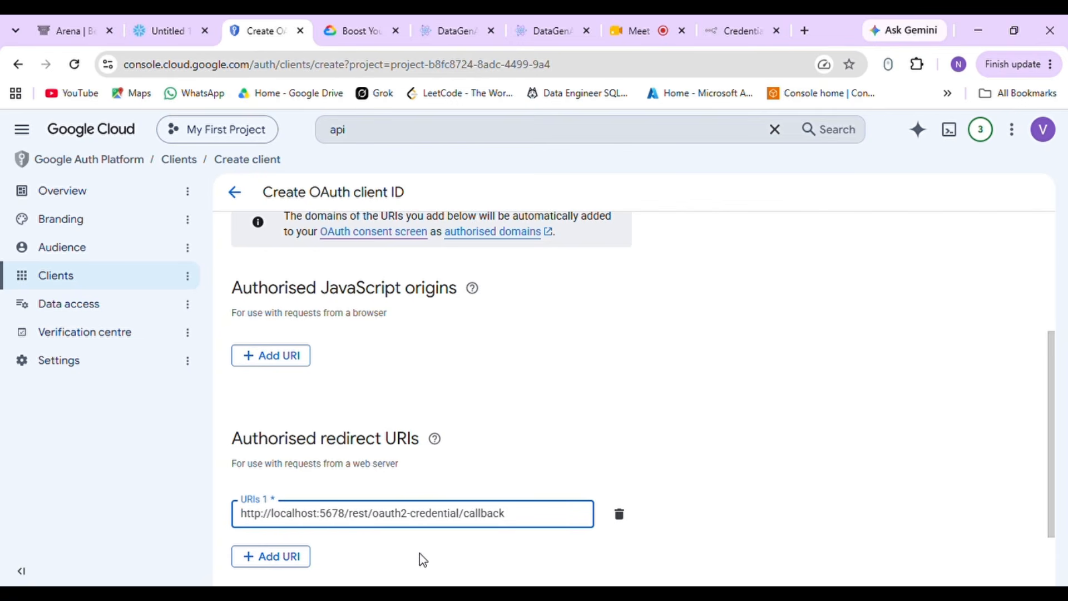
{"action": "scroll", "coordinate": [419, 553], "scroll_direction": "down", "scroll_amount": 2}
{"action": "left_click", "coordinate": [248, 565]}
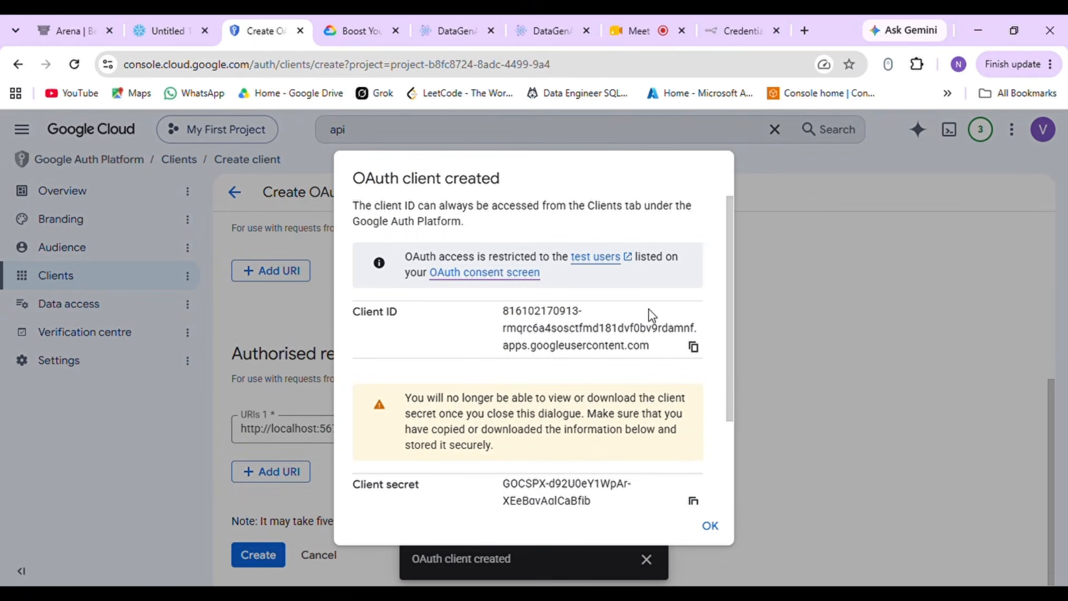
Copy the new OAuth client's ID and client secret, then close the creation dialog and its notification
{"action": "left_click", "coordinate": [694, 349]}
{"action": "scroll", "coordinate": [699, 352], "scroll_direction": "down", "scroll_amount": 2}
{"action": "left_click", "coordinate": [693, 389]}
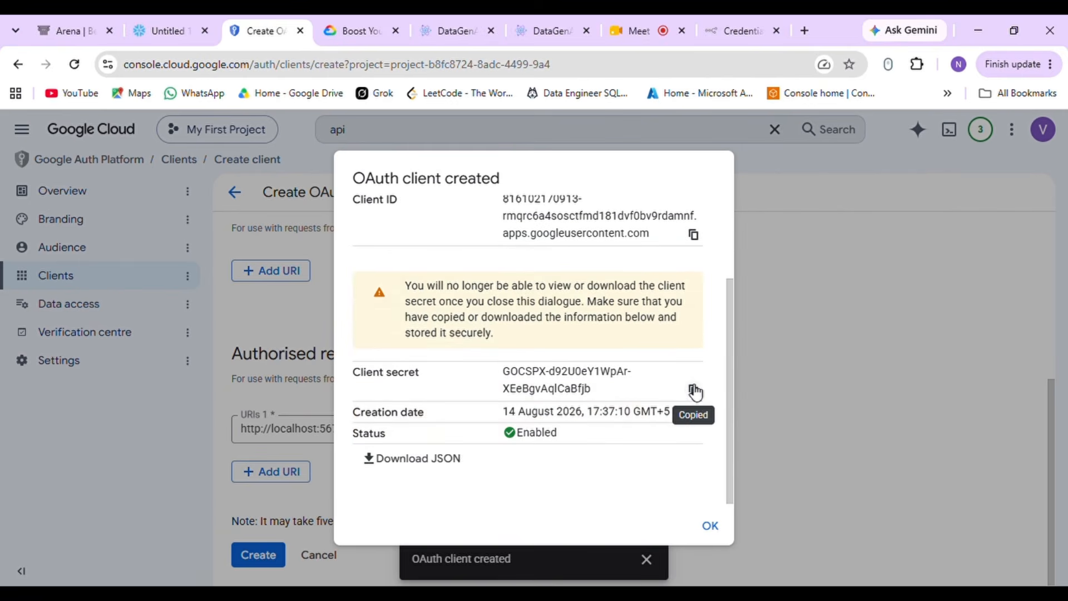
{"action": "key", "text": "Escape"}
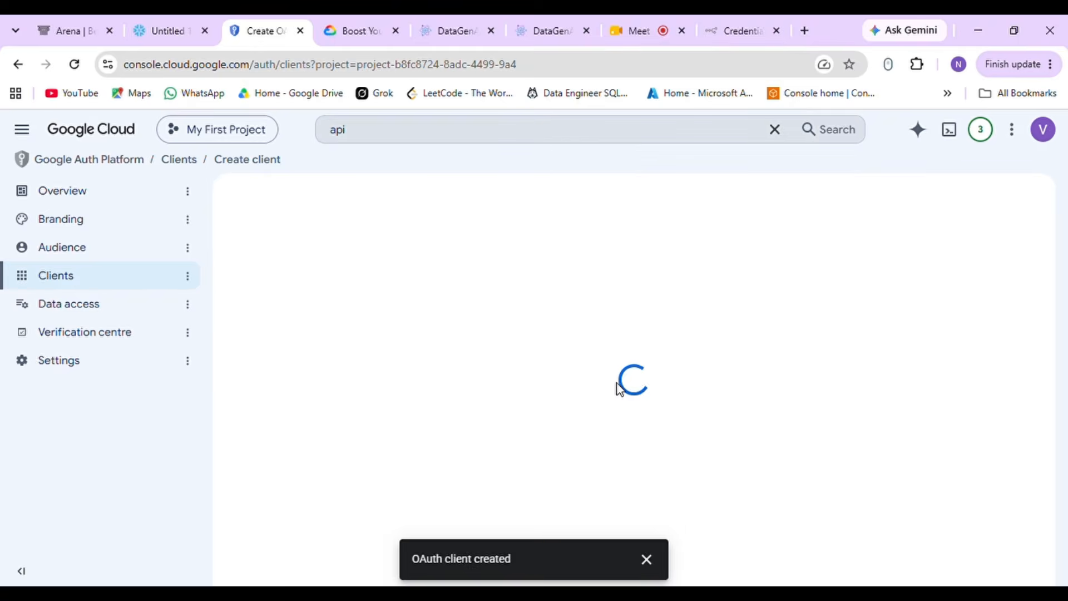
{"action": "left_click", "coordinate": [648, 558]}
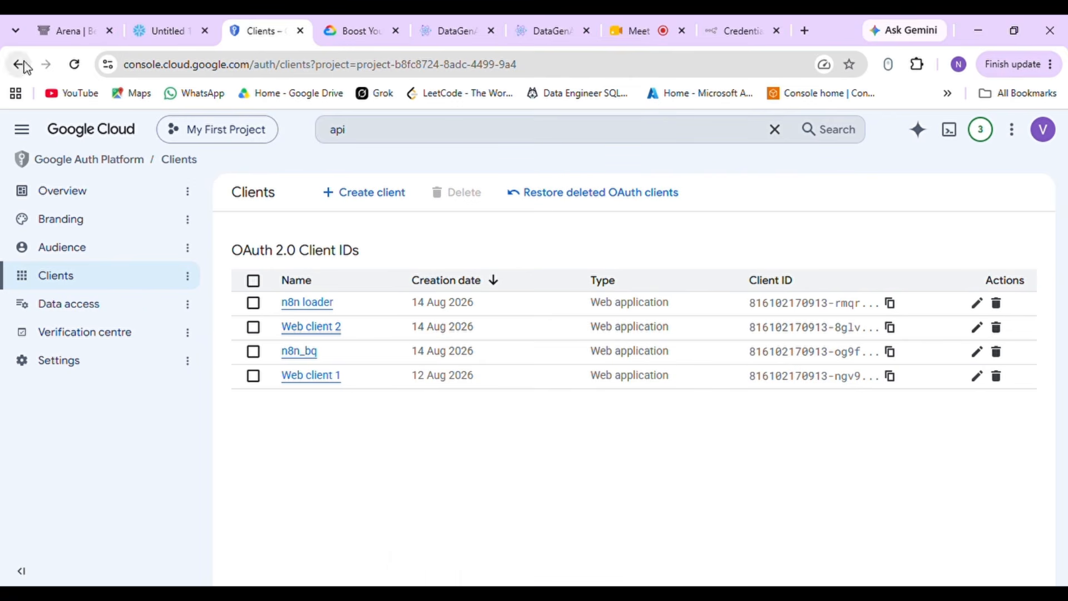
Switch to n8n and paste the client ID and client secret into the Google Cloud Storage credential
{"action": "left_click", "coordinate": [746, 23]}
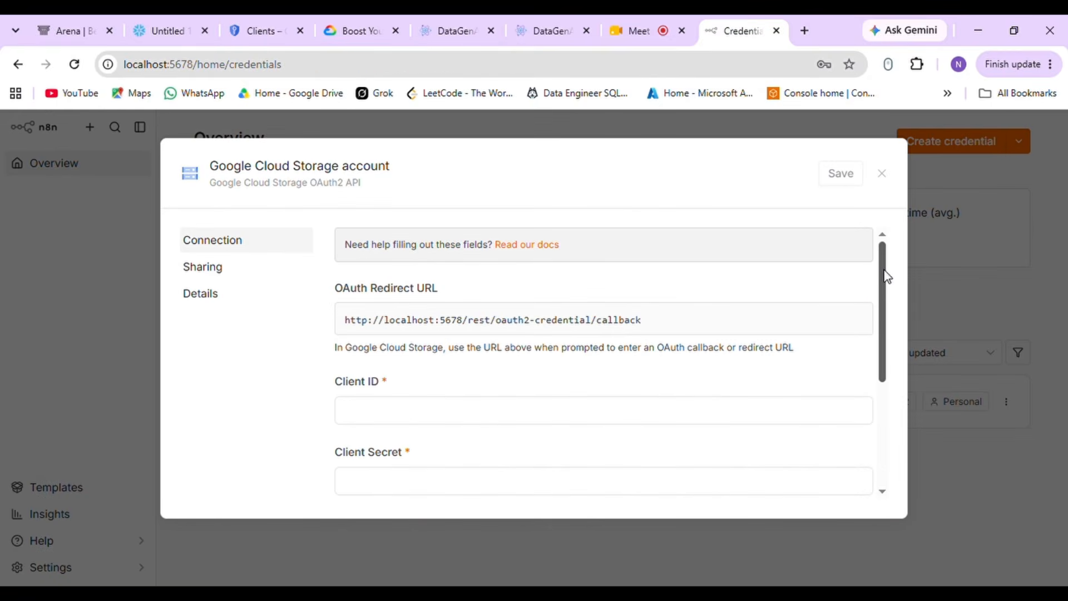
{"action": "scroll", "coordinate": [887, 277], "scroll_direction": "down", "scroll_amount": 2}
{"action": "left_click", "coordinate": [689, 318]}
{"action": "key", "text": "ctrl+v"}
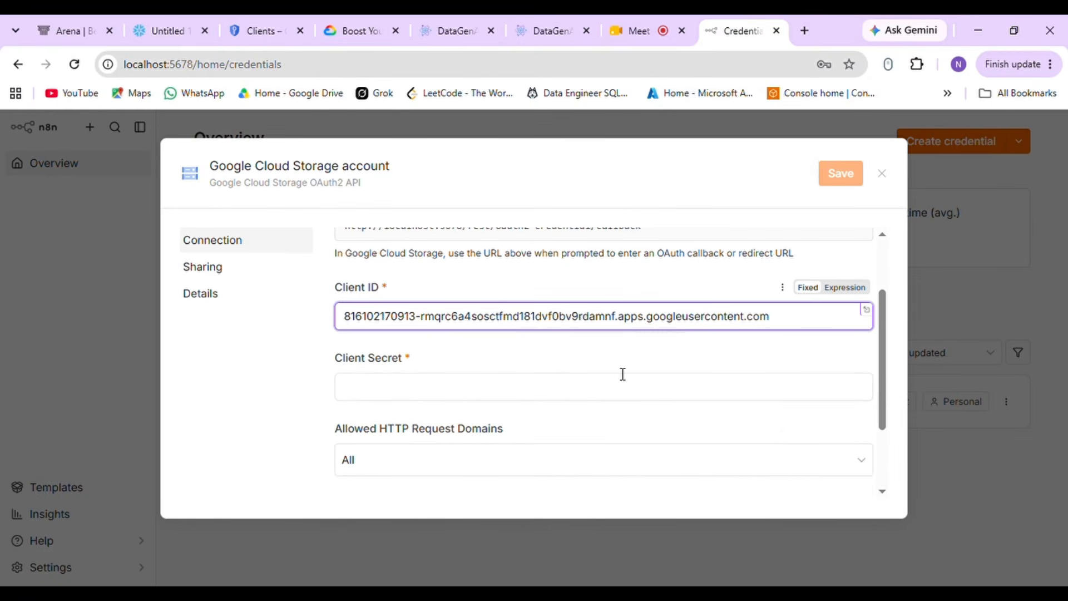
{"action": "left_click", "coordinate": [746, 399]}
{"action": "key", "text": "ctrl+v"}
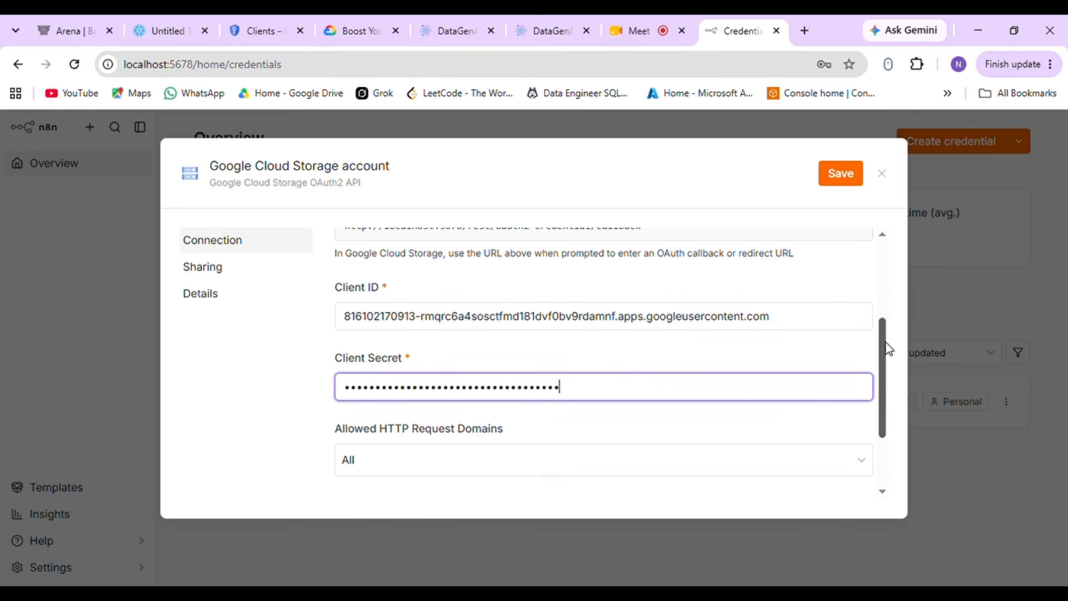
Connect the Google Cloud Storage credential through Google sign-in, continuing past the unverified-app page and granting n8n_bq access to manage BigQuery data
{"action": "scroll", "coordinate": [882, 351], "scroll_direction": "up", "scroll_amount": 3}
{"action": "left_click", "coordinate": [794, 322]}
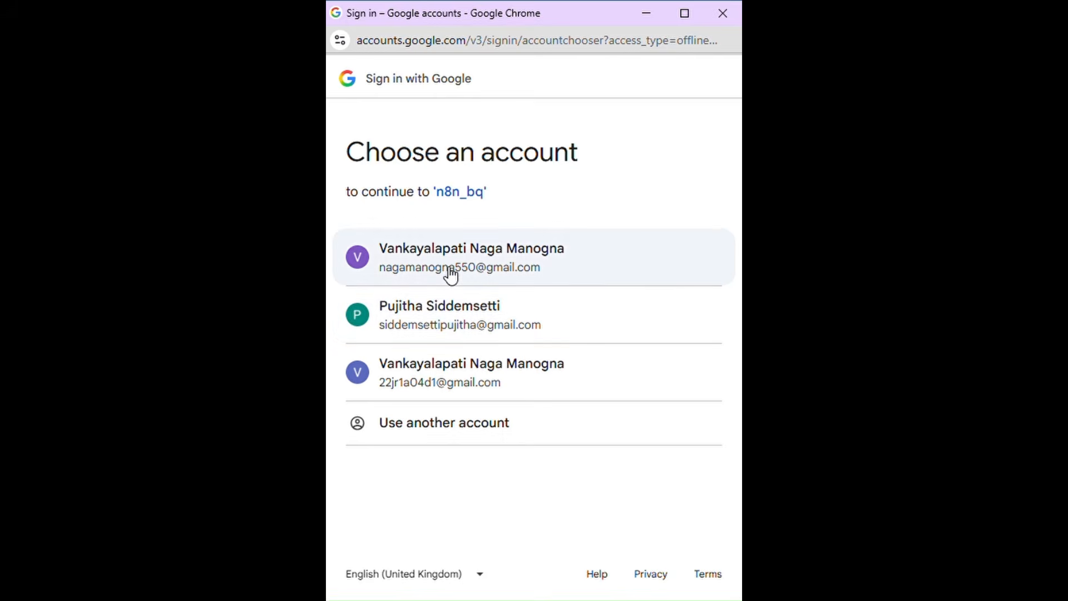
{"action": "left_click", "coordinate": [450, 274]}
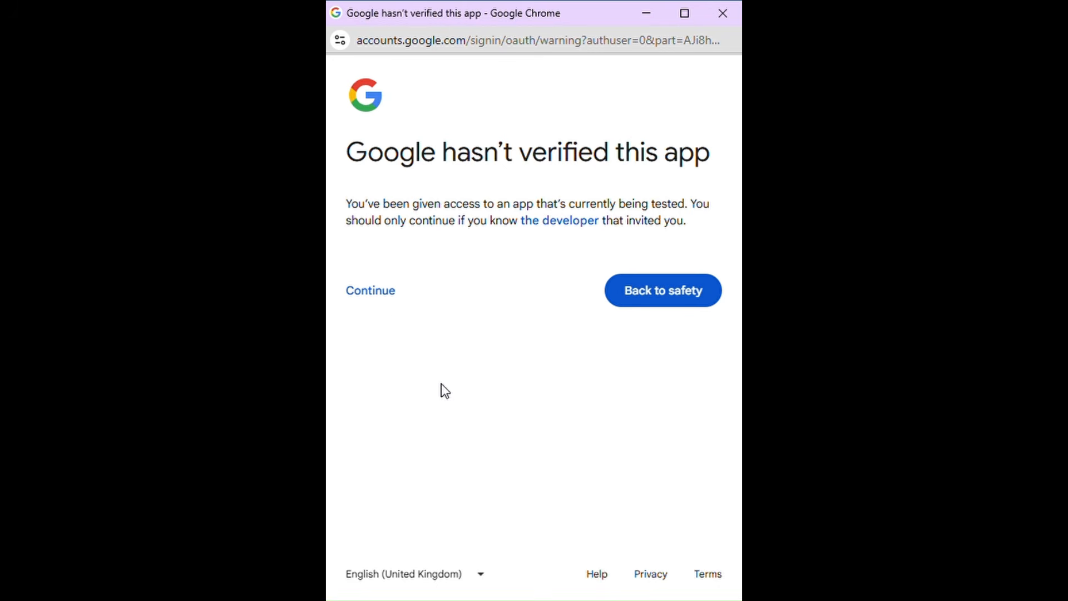
{"action": "left_click", "coordinate": [392, 289]}
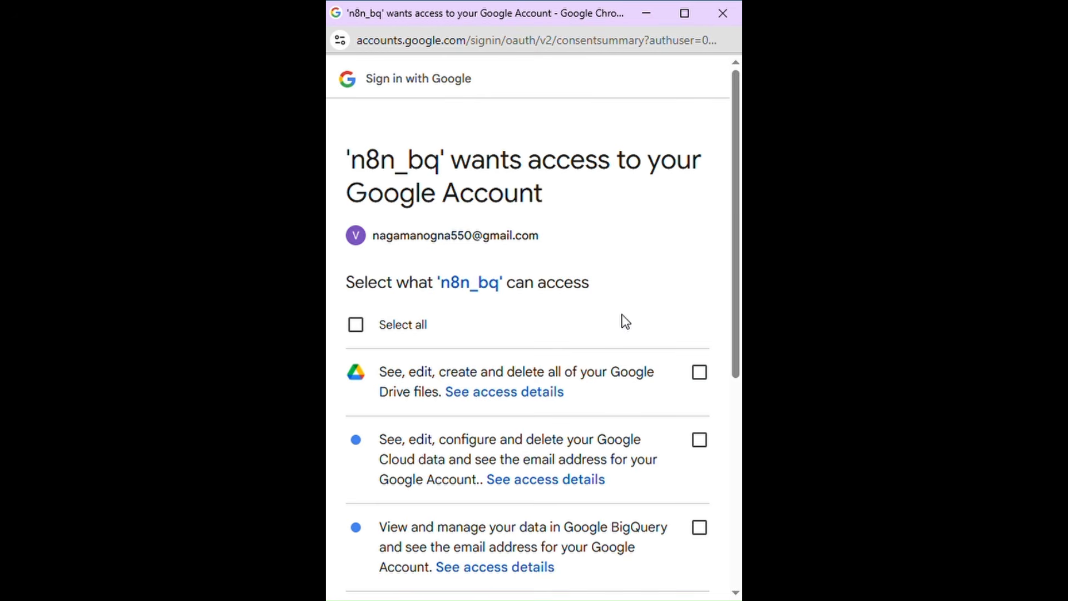
{"action": "left_click", "coordinate": [701, 531]}
{"action": "scroll", "coordinate": [486, 425], "scroll_direction": "down", "scroll_amount": 5}
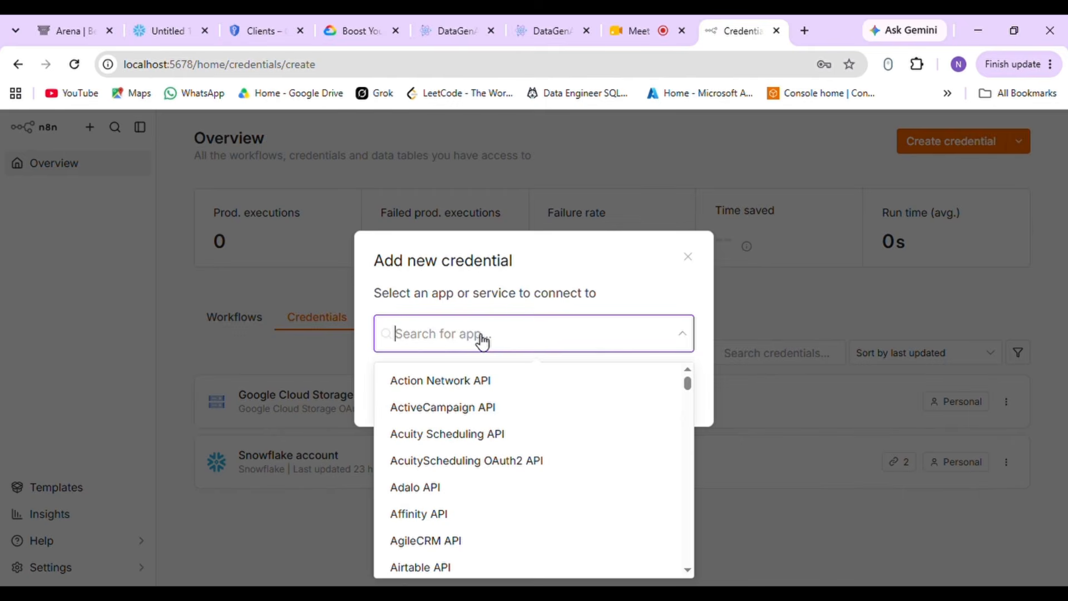
Start a new n8n credential of the type Google BigQuery OAuth2 API
{"action": "type", "text": "google"}
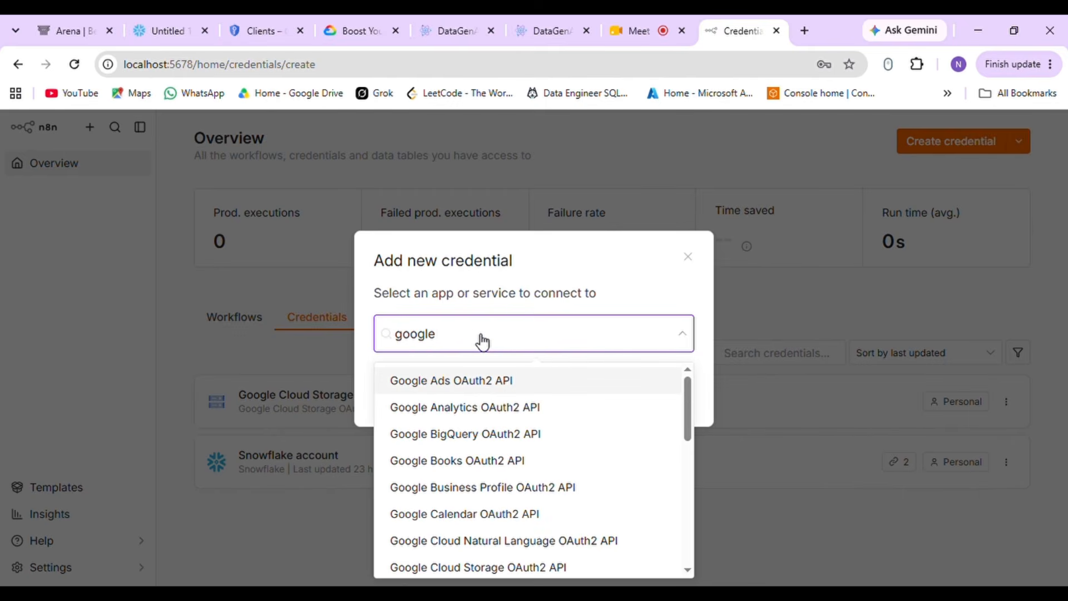
{"action": "left_click", "coordinate": [483, 434]}
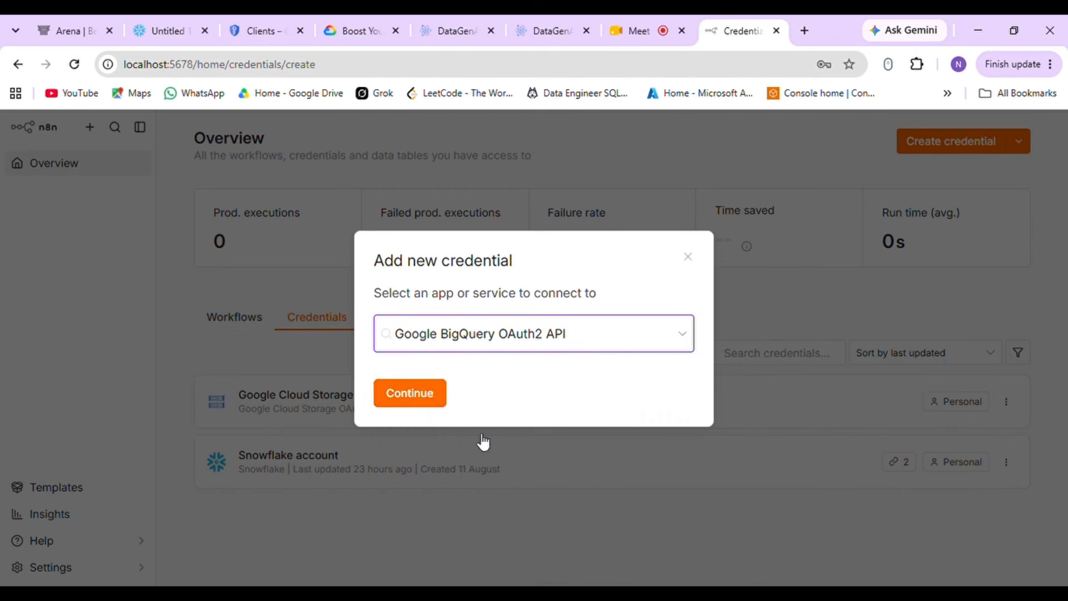
{"action": "left_click", "coordinate": [428, 395]}
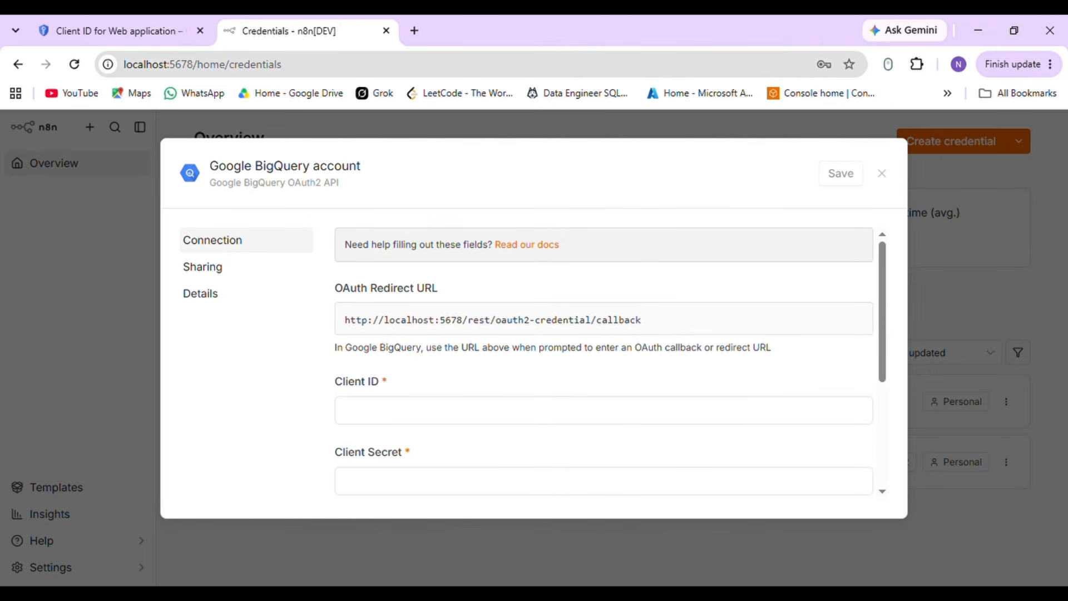
Paste the OAuth client ID and client secret into the Google BigQuery credential
{"action": "left_click", "coordinate": [689, 418]}
{"action": "key", "text": "ctrl+v"}
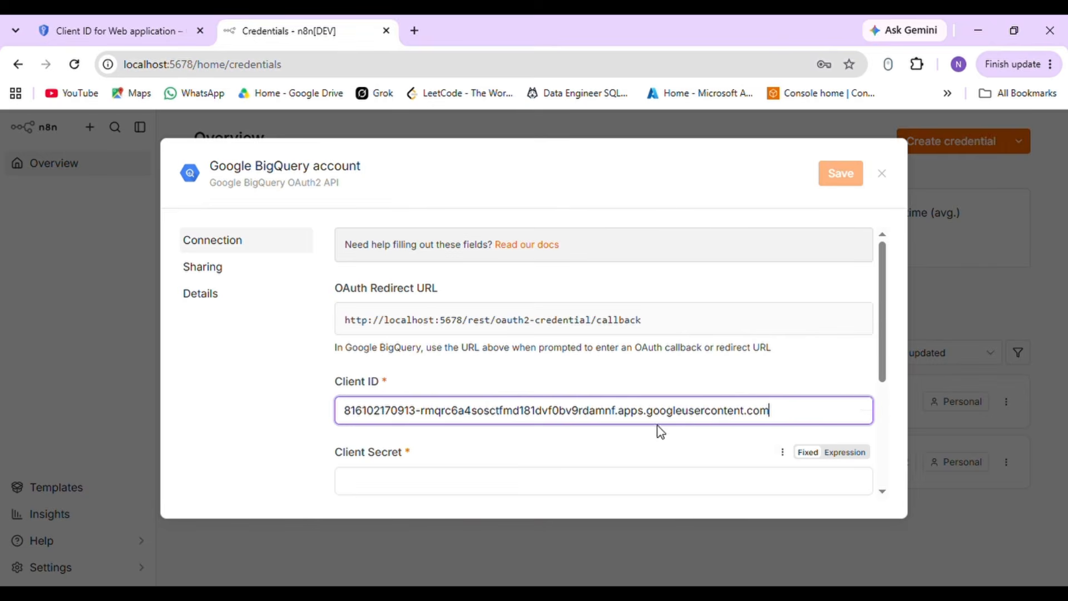
{"action": "scroll", "coordinate": [885, 283], "scroll_direction": "down", "scroll_amount": 3}
{"action": "left_click", "coordinate": [496, 326]}
{"action": "key", "text": "ctrl+v"}
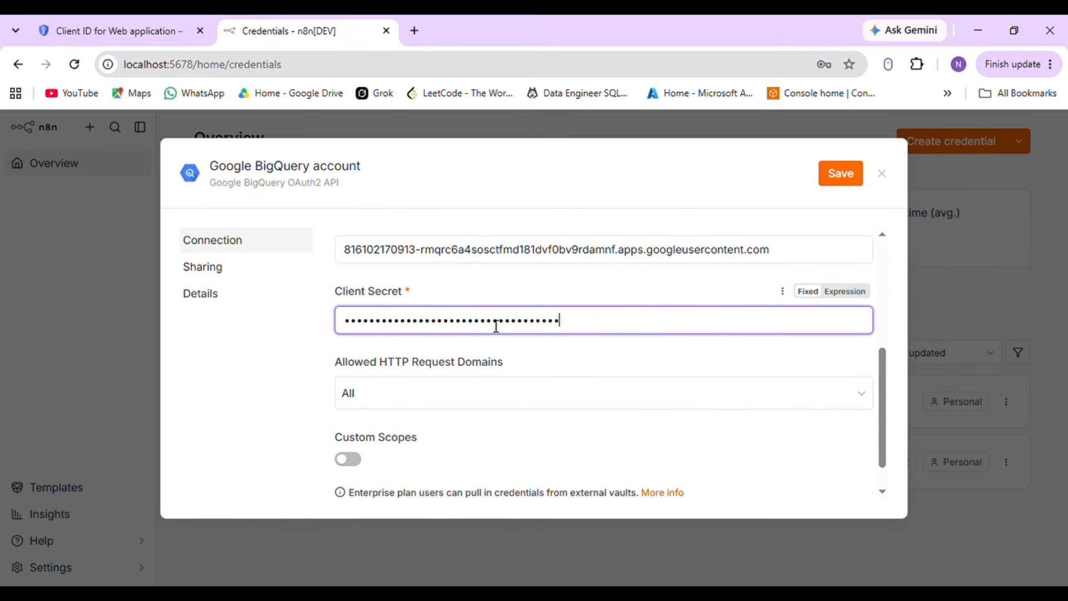
Connect the BigQuery credential through Google sign-in, granting n8n_bq access to view and manage BigQuery data, and close the credential
{"action": "scroll", "coordinate": [827, 318], "scroll_direction": "up", "scroll_amount": 4}
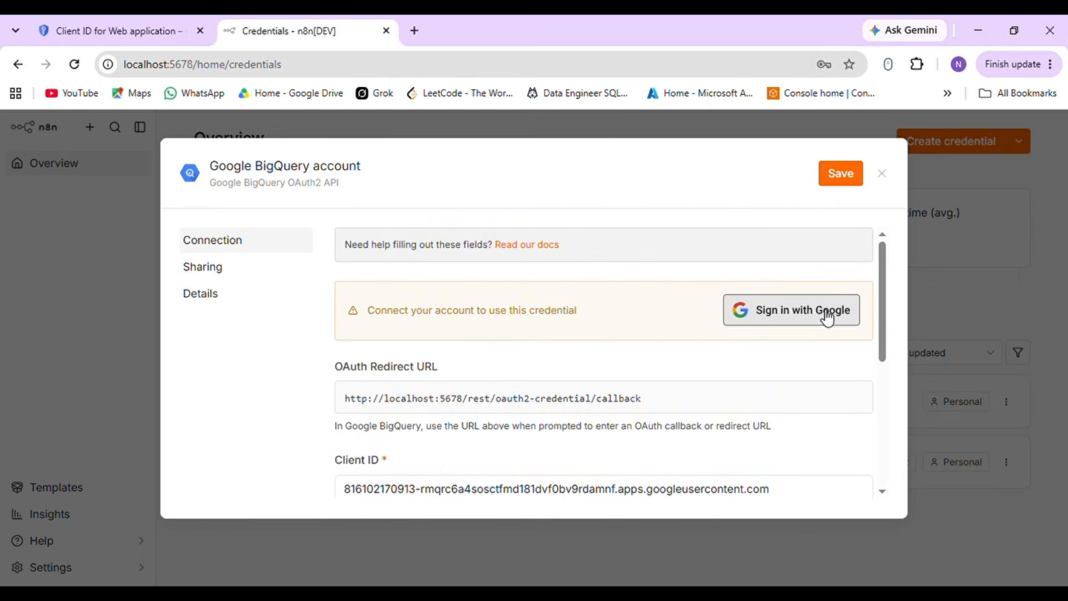
{"action": "left_click", "coordinate": [828, 319]}
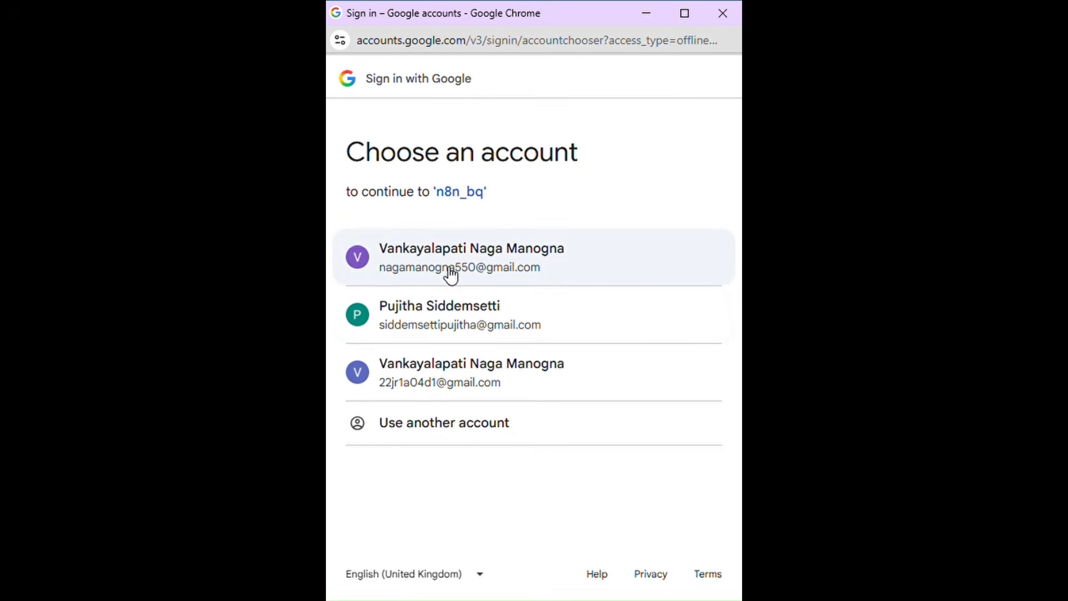
{"action": "left_click", "coordinate": [451, 273]}
{"action": "left_click", "coordinate": [389, 290]}
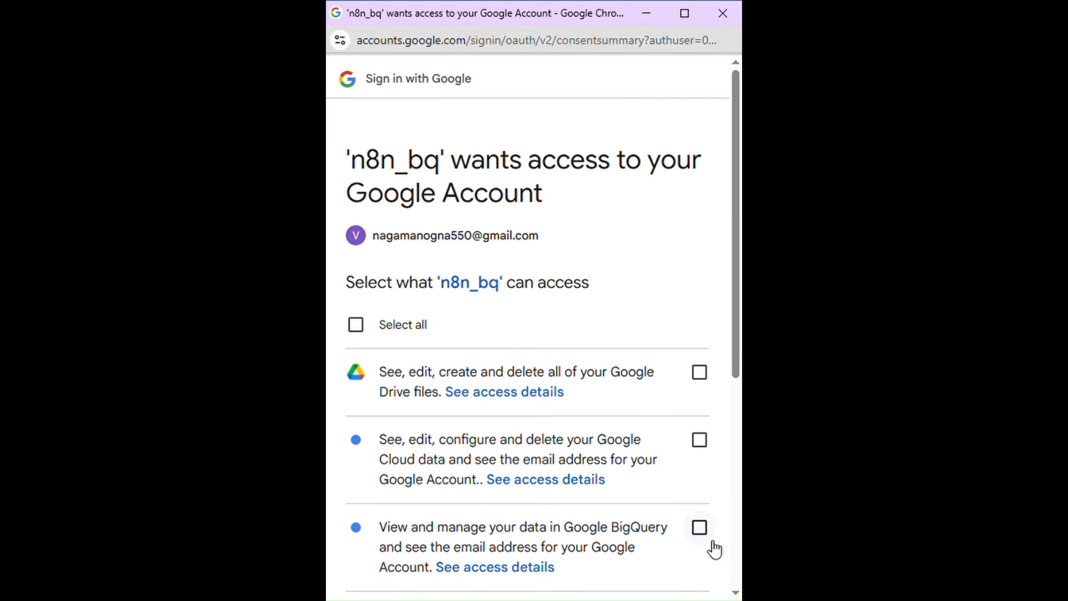
{"action": "left_click", "coordinate": [701, 530]}
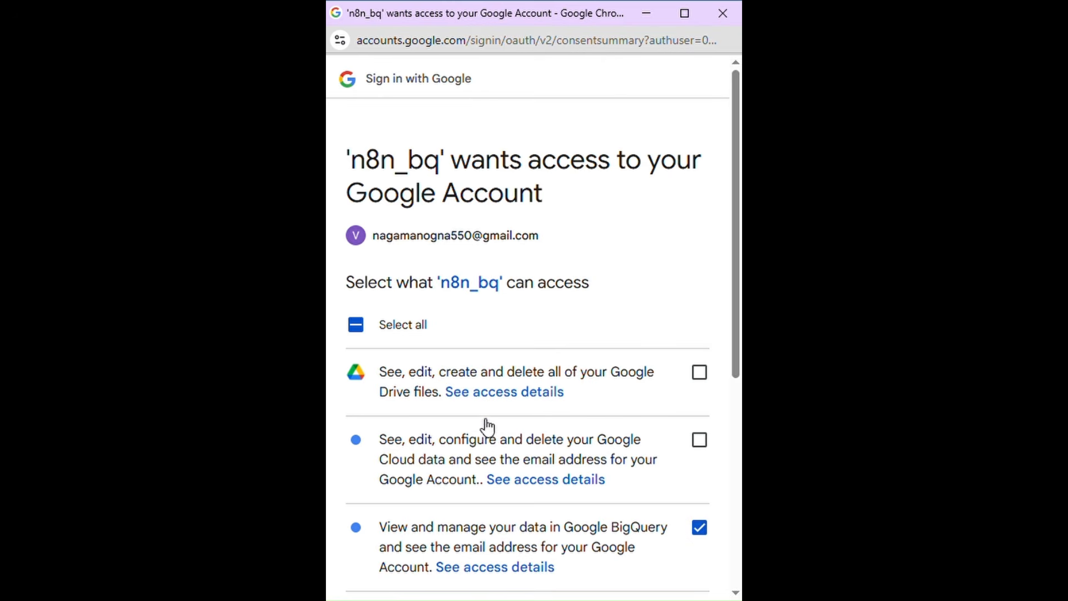
{"action": "scroll", "coordinate": [488, 428], "scroll_direction": "down", "scroll_amount": 5}
{"action": "left_click", "coordinate": [577, 512]}
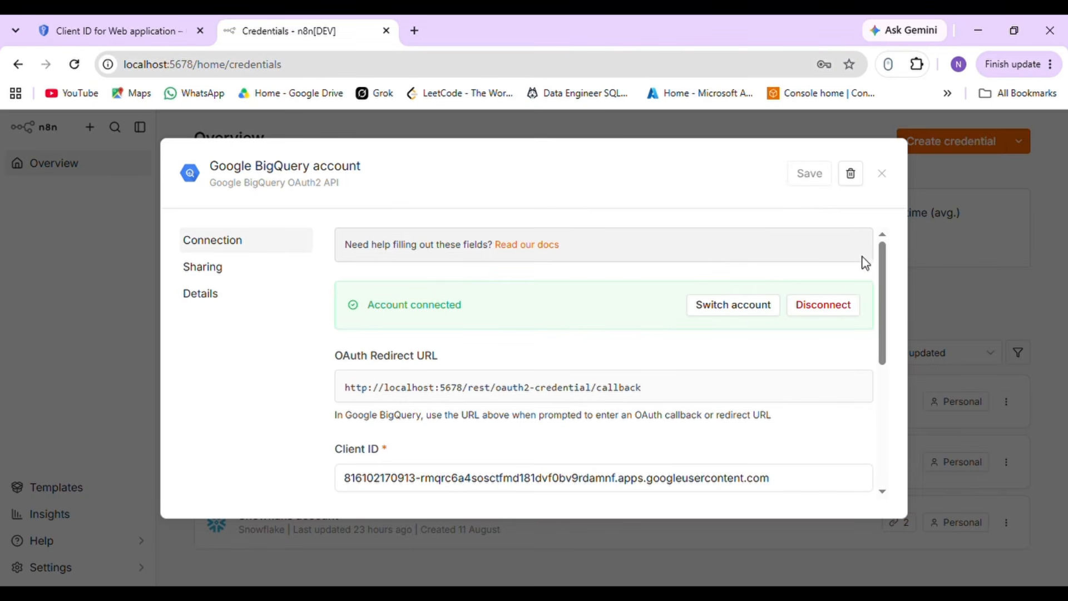
{"action": "left_click_drag", "start_coordinate": [881, 275], "coordinate": [873, 470]}
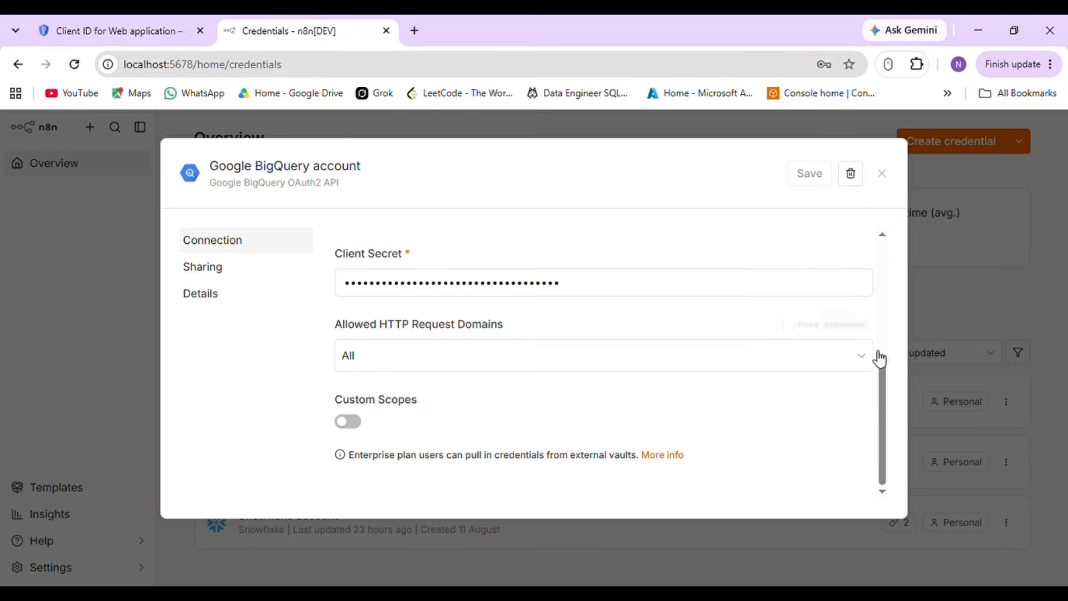
{"action": "scroll", "coordinate": [875, 302], "scroll_direction": "up", "scroll_amount": 5}
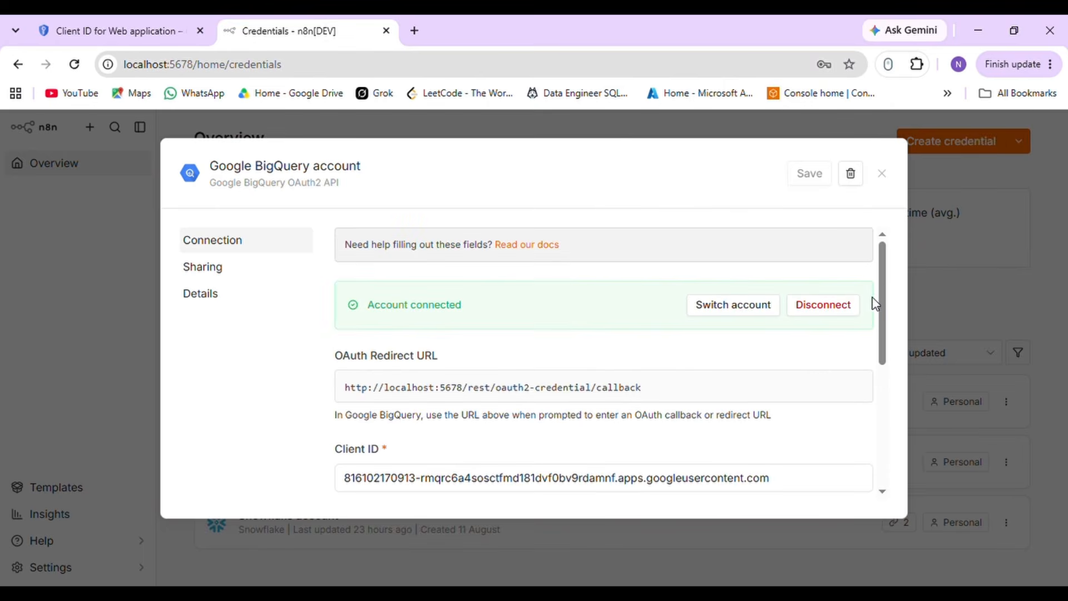
{"action": "left_click", "coordinate": [881, 176]}
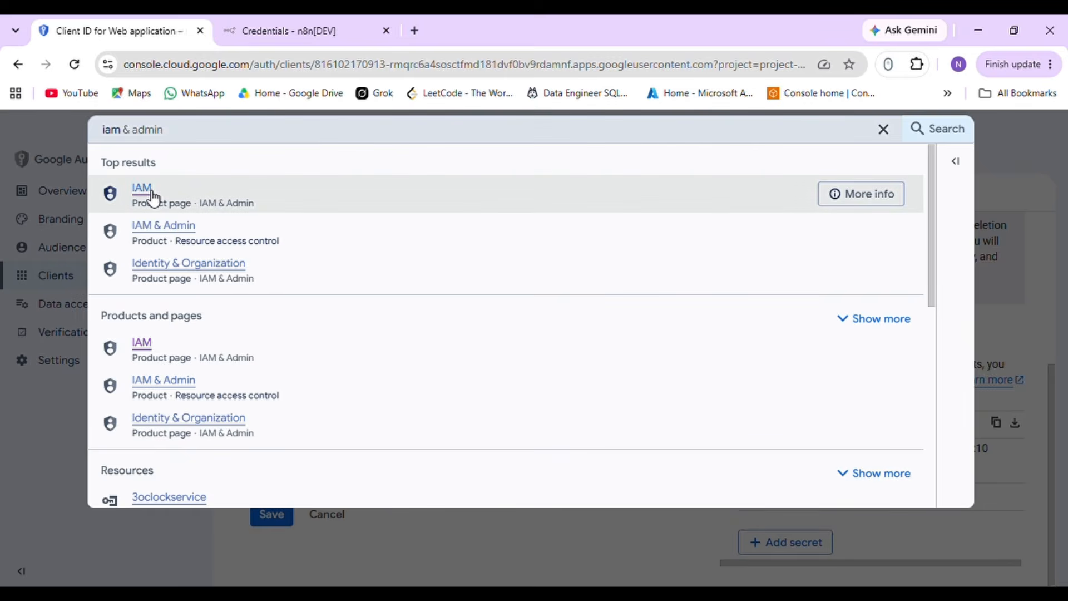
Open the IAM page in Google Cloud and examine the roles assigned to the project's principals
{"action": "left_click", "coordinate": [151, 193]}
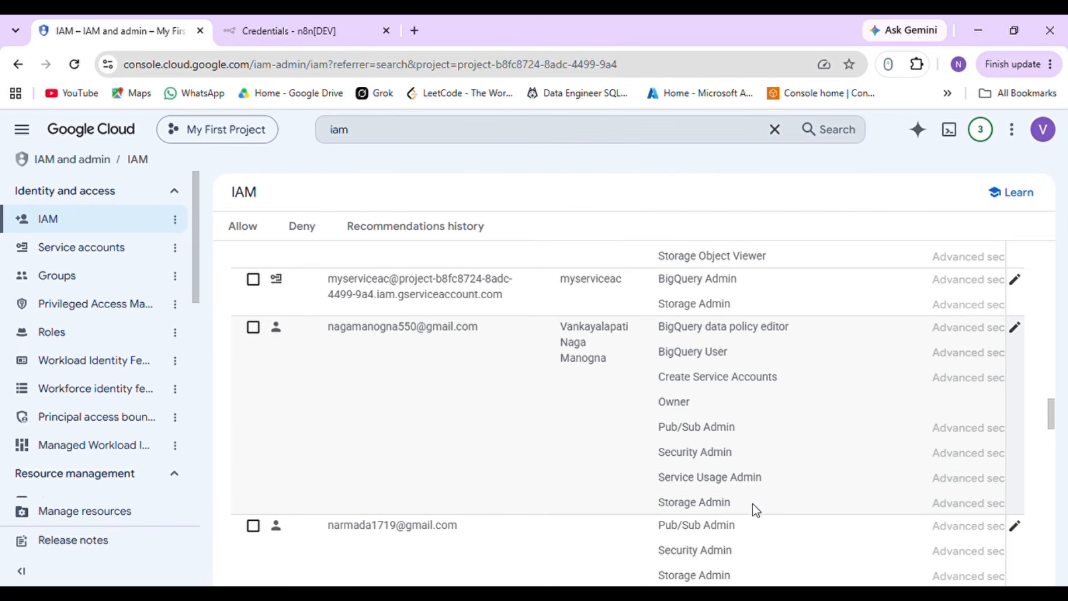
Switch to n8n and create a new workflow
{"action": "key", "text": "ctrl+Tab"}
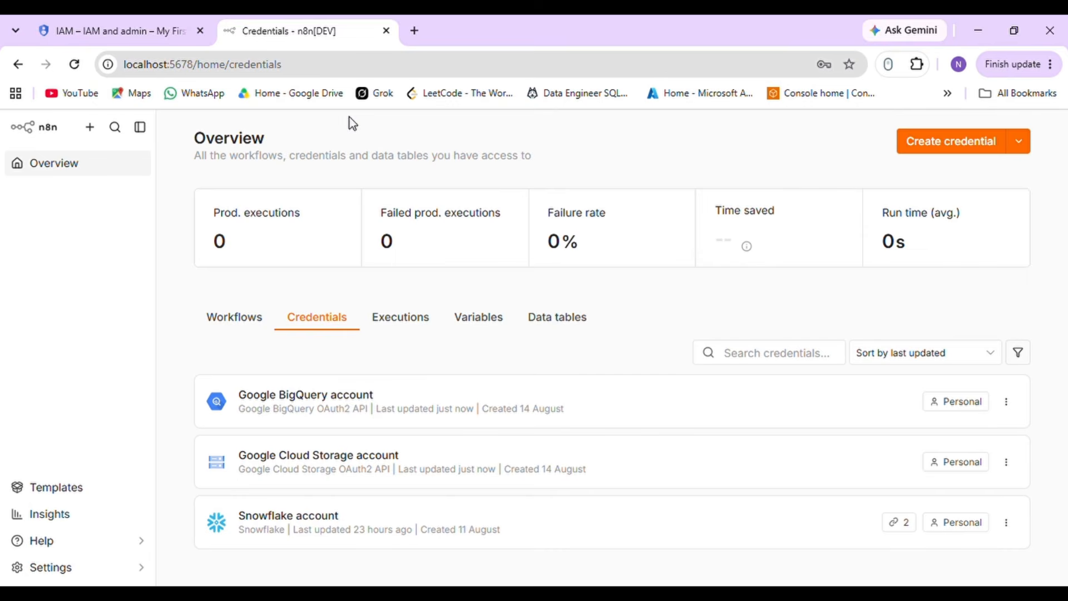
{"action": "left_click", "coordinate": [94, 132]}
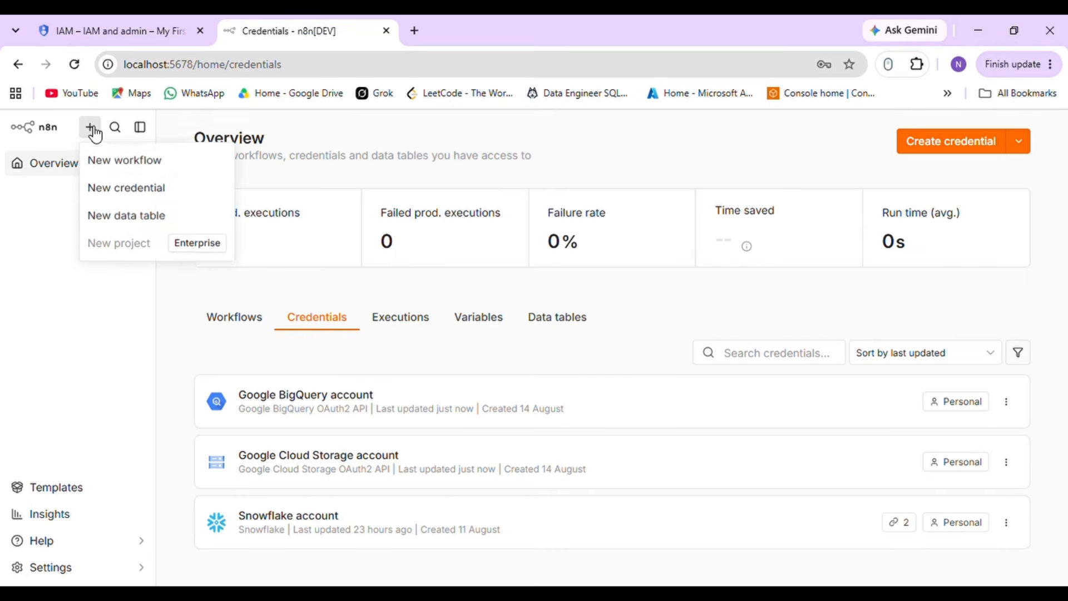
{"action": "left_click", "coordinate": [127, 161]}
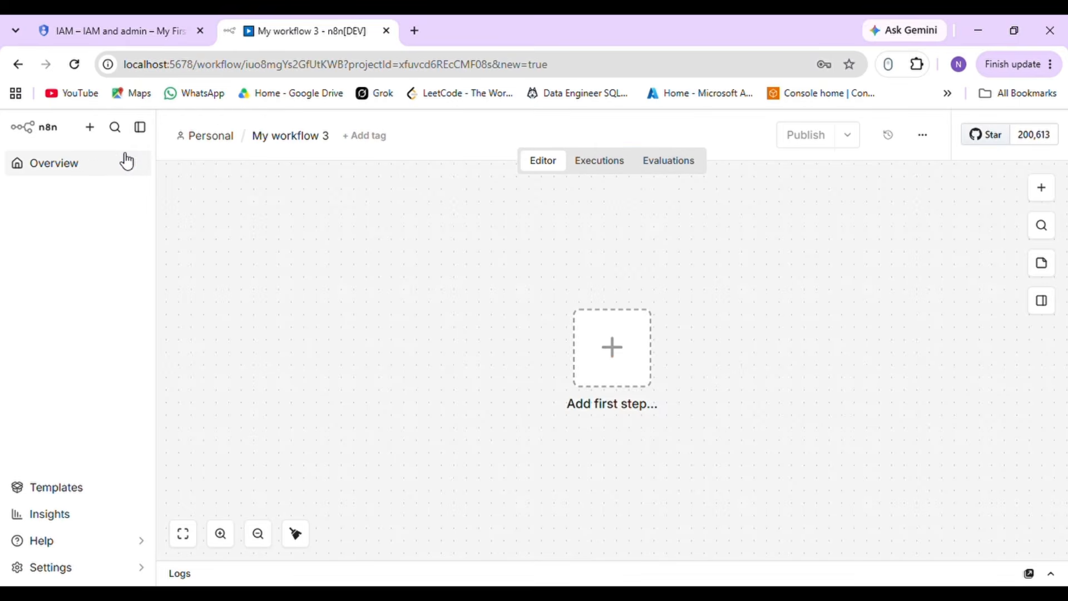
Add a Schedule Trigger as the workflow's first step, with a Minutes interval and 1 minute between triggers
{"action": "left_click", "coordinate": [612, 347]}
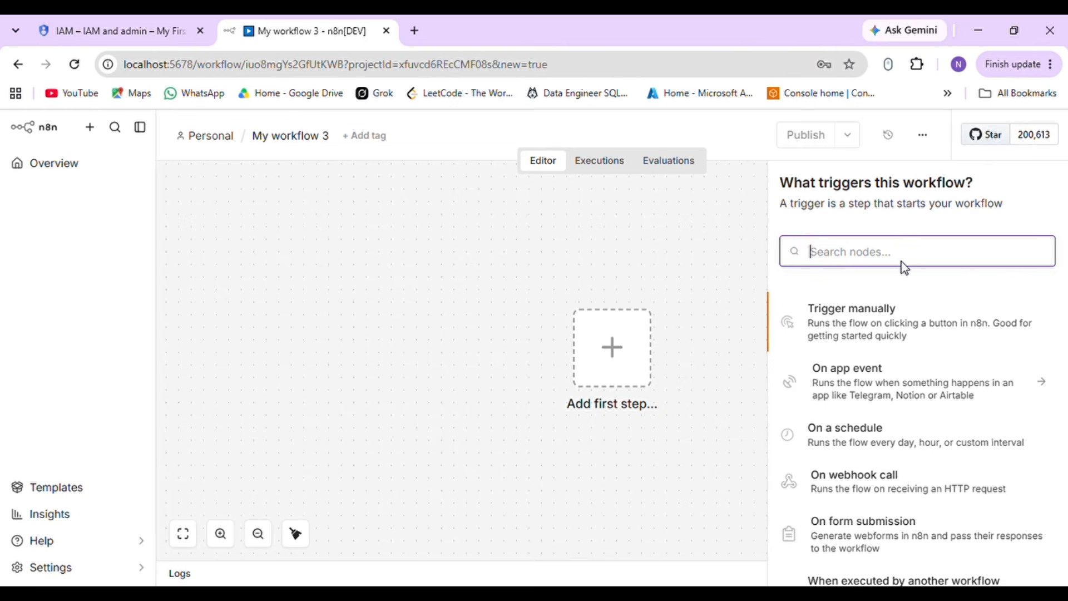
{"action": "type", "text": "sched"}
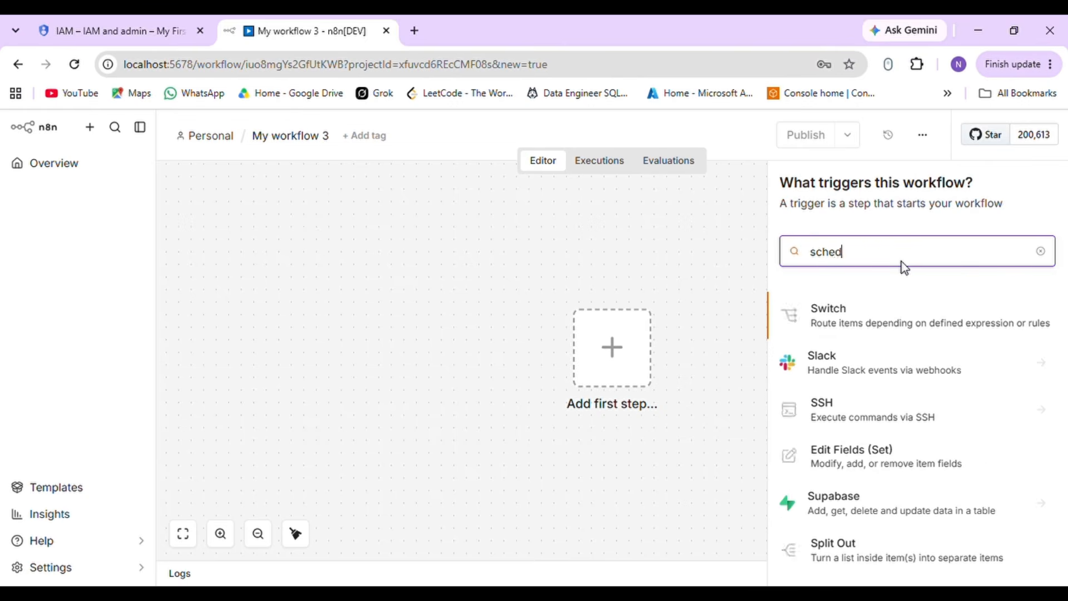
{"action": "left_click", "coordinate": [877, 321]}
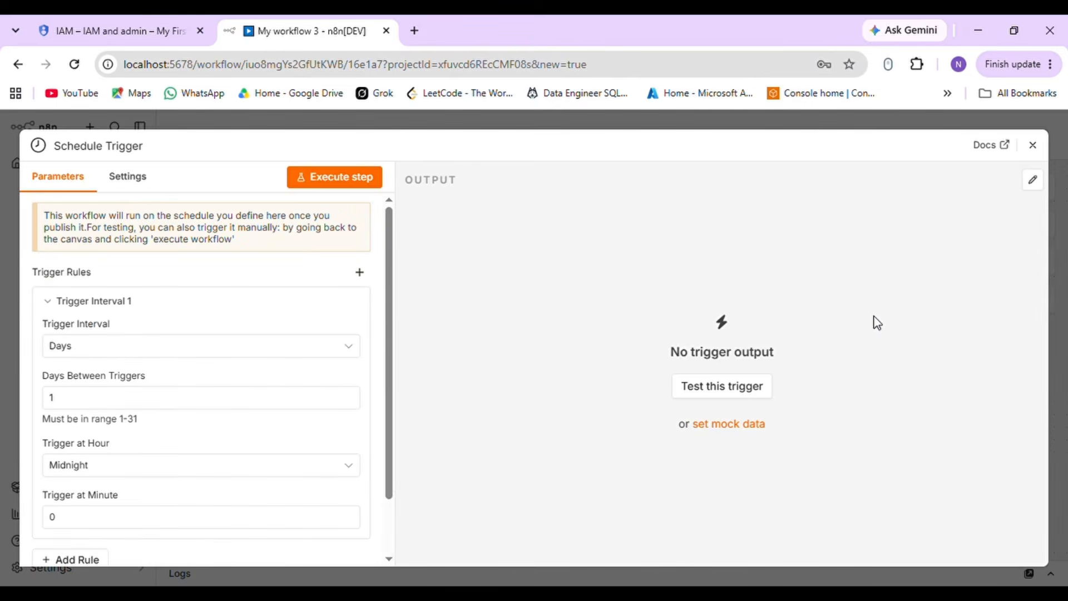
{"action": "left_click", "coordinate": [357, 345]}
{"action": "left_click", "coordinate": [152, 420]}
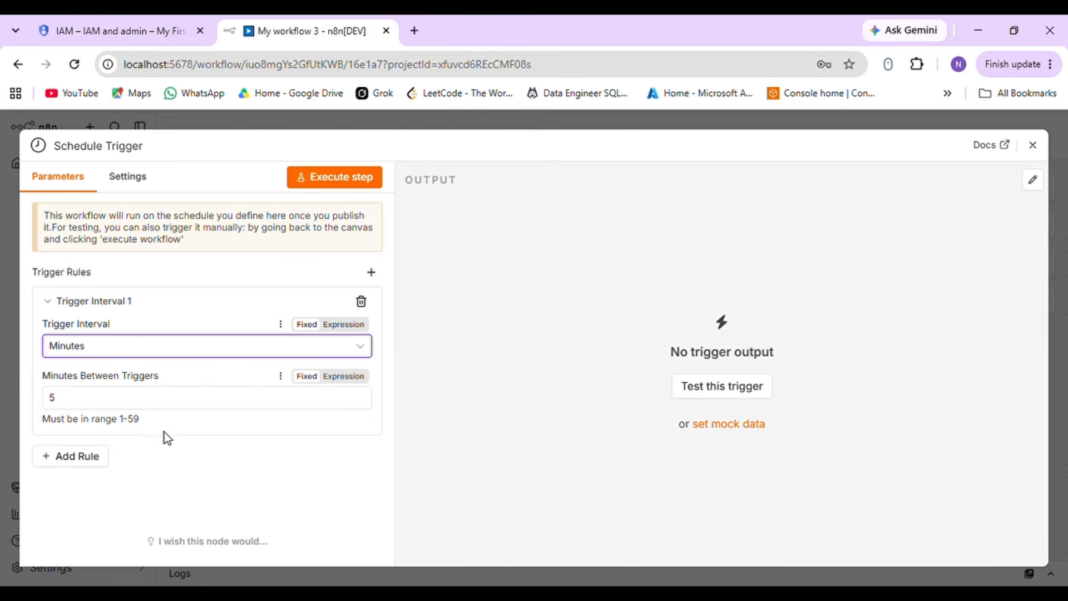
{"action": "left_click", "coordinate": [148, 407]}
{"action": "key", "text": "BackSpace"}
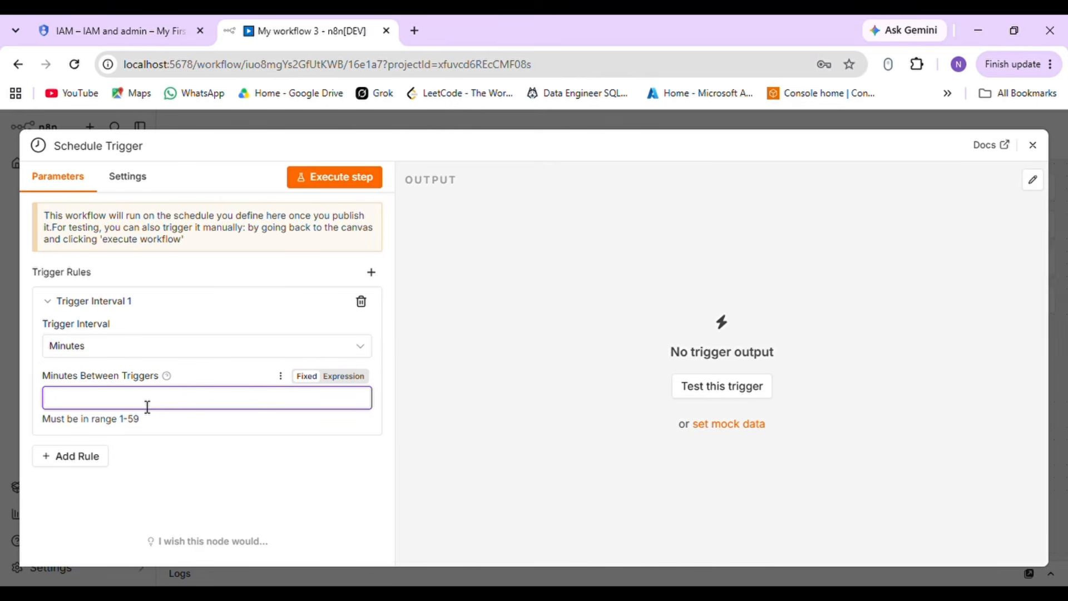
{"action": "type", "text": "1"}
{"action": "left_click", "coordinate": [1033, 146]}
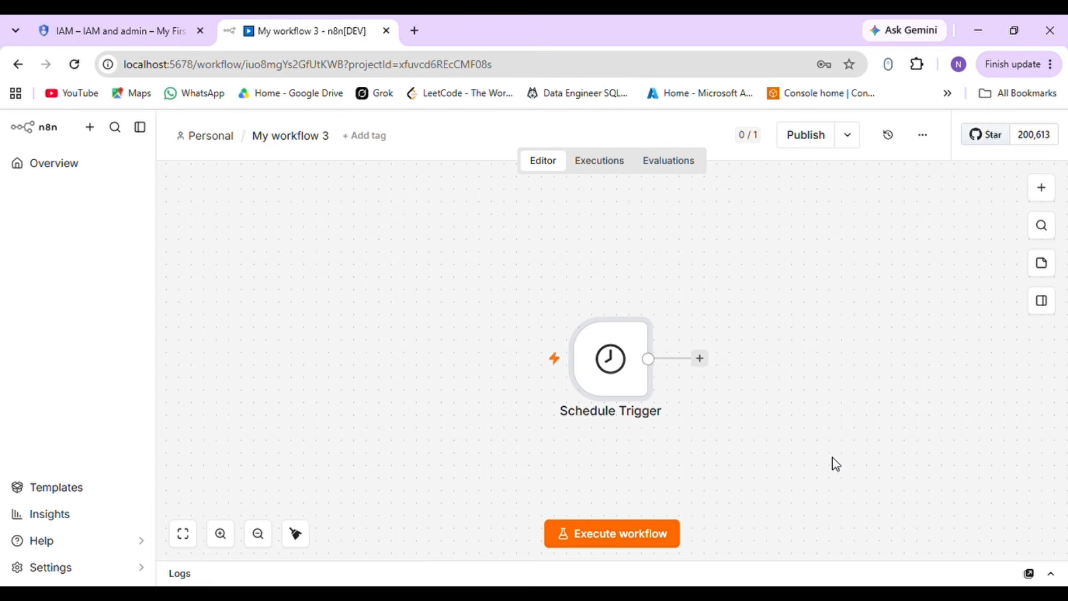
Add the Google Cloud Storage action "Get a list of objects" after the Schedule Trigger
{"action": "left_click", "coordinate": [1050, 192]}
{"action": "type", "text": "google cloud"}
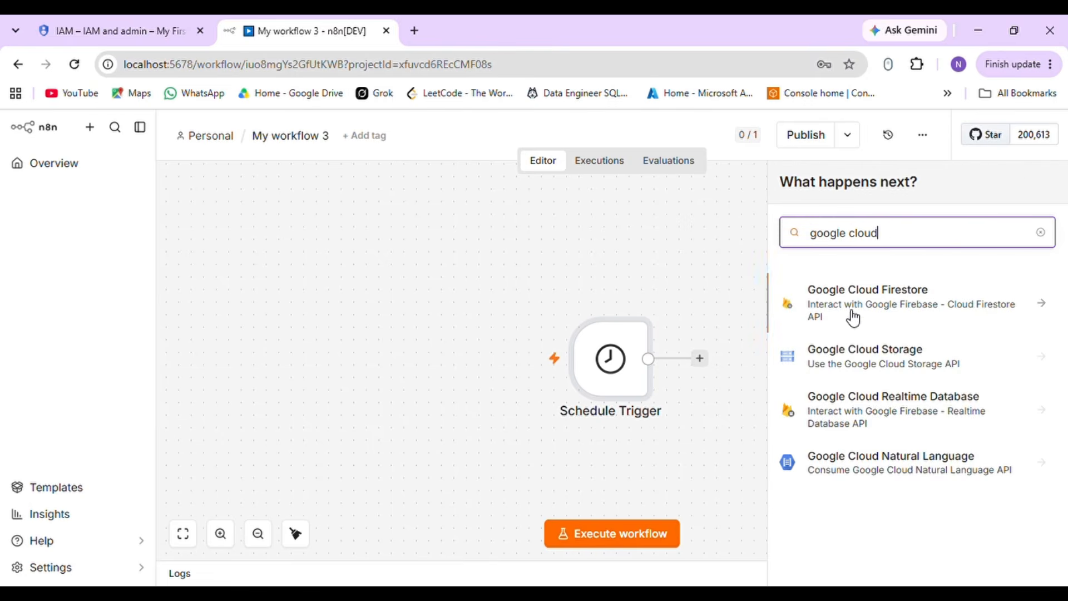
{"action": "left_click", "coordinate": [903, 362]}
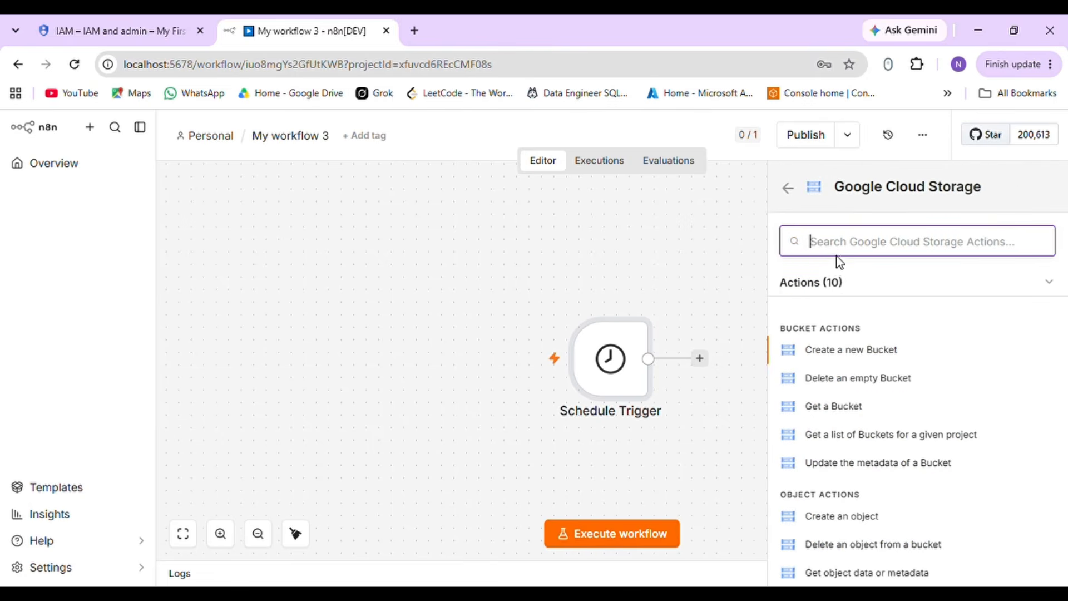
{"action": "scroll", "coordinate": [842, 518], "scroll_direction": "down", "scroll_amount": 2}
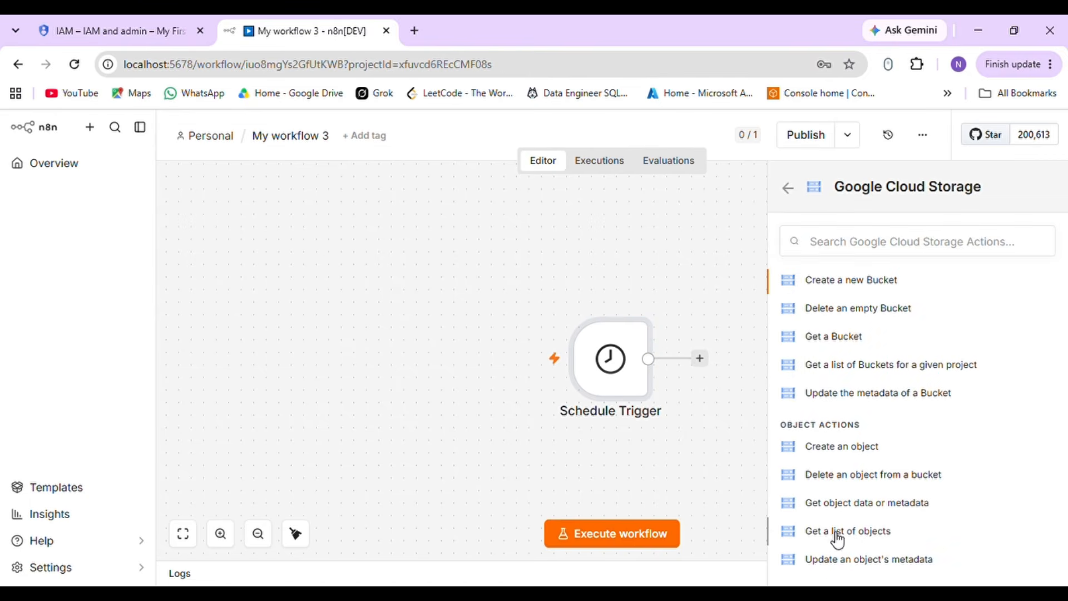
{"action": "left_click", "coordinate": [840, 533]}
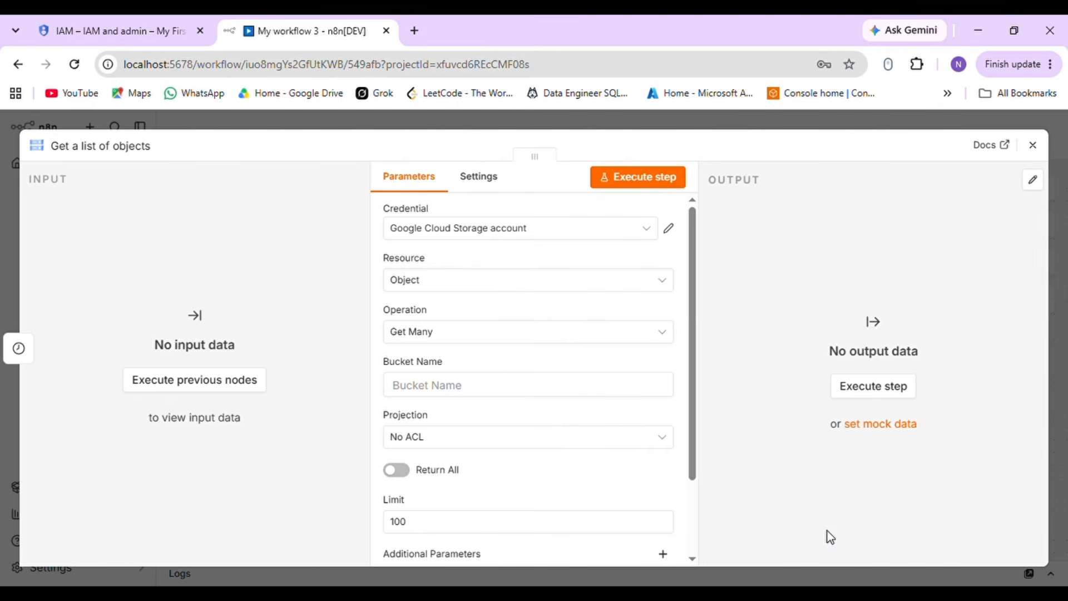
Set the object list's bucket name to my_new_bucket_m1, enable Return All and close the node
{"action": "left_click", "coordinate": [509, 389]}
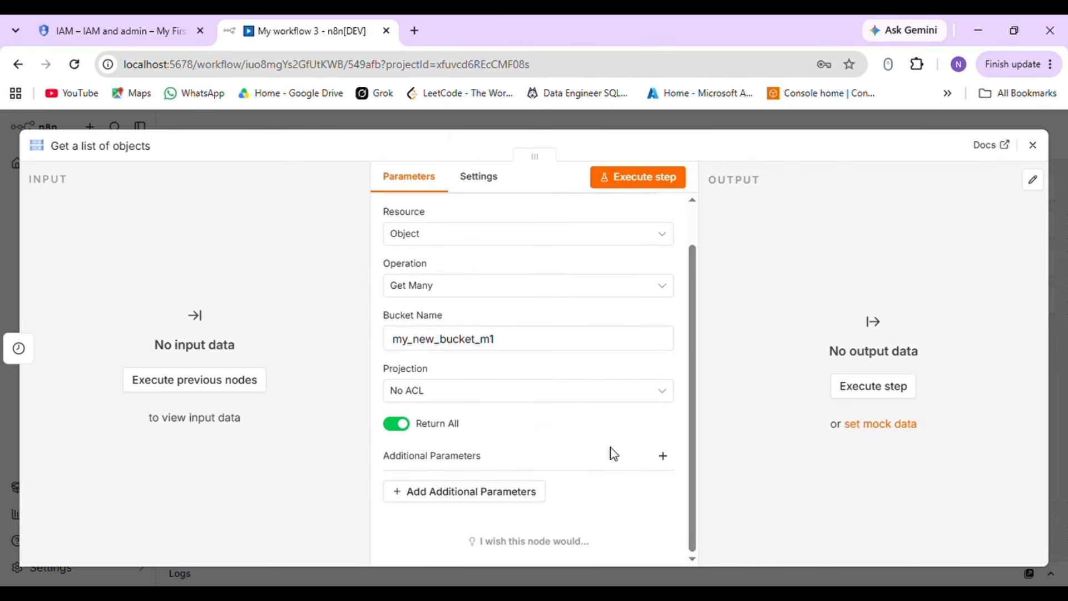
{"action": "scroll", "coordinate": [610, 450], "scroll_direction": "up", "scroll_amount": 2}
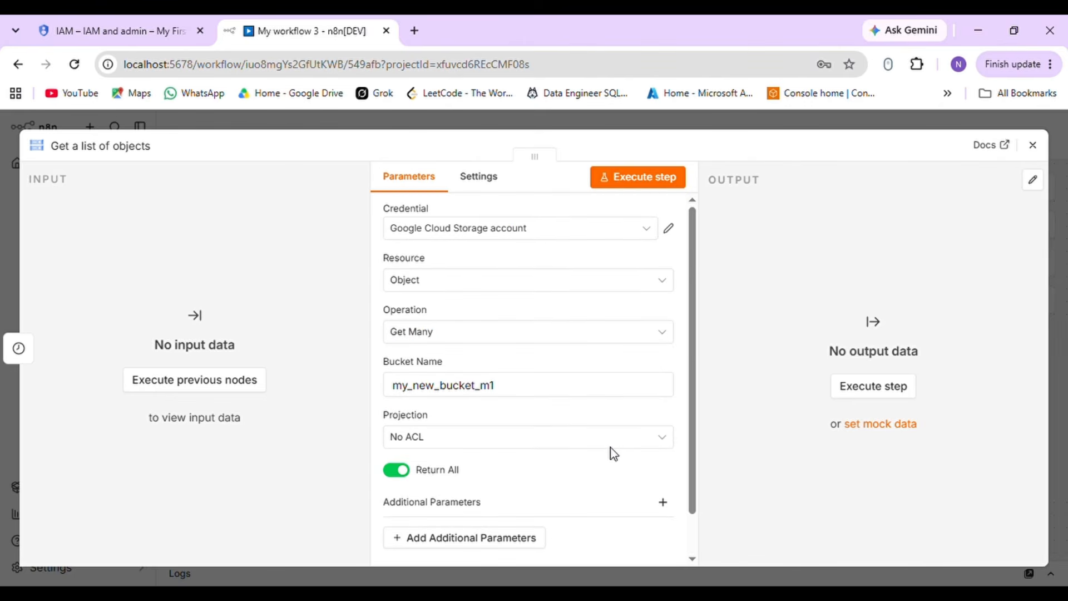
{"action": "left_click", "coordinate": [1034, 146]}
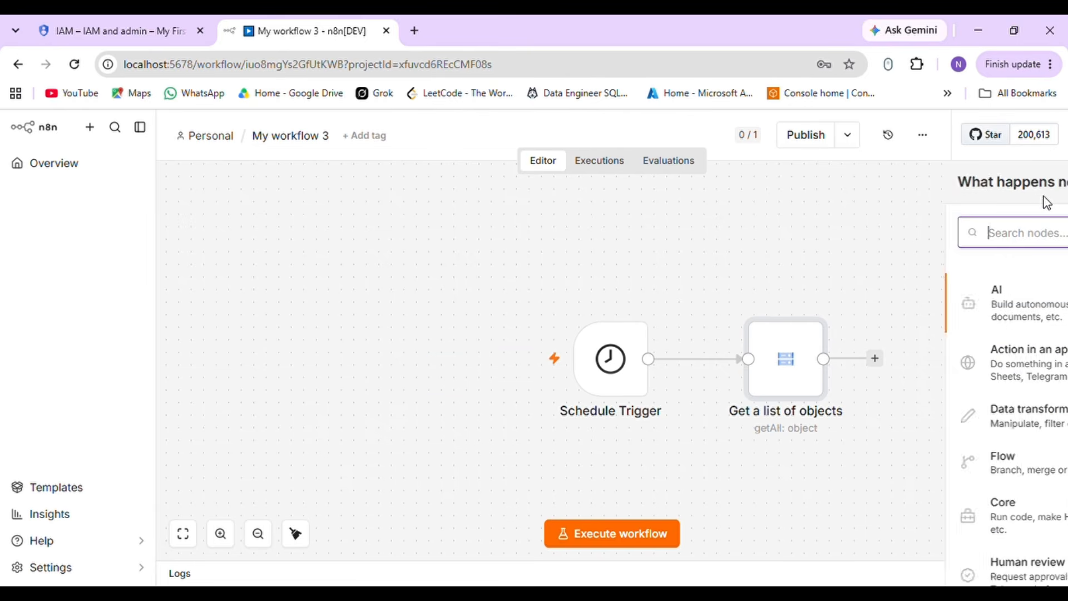
Add a Filter node after the "Get a list of objects" node
{"action": "left_click", "coordinate": [1048, 203]}
{"action": "type", "text": "f"}
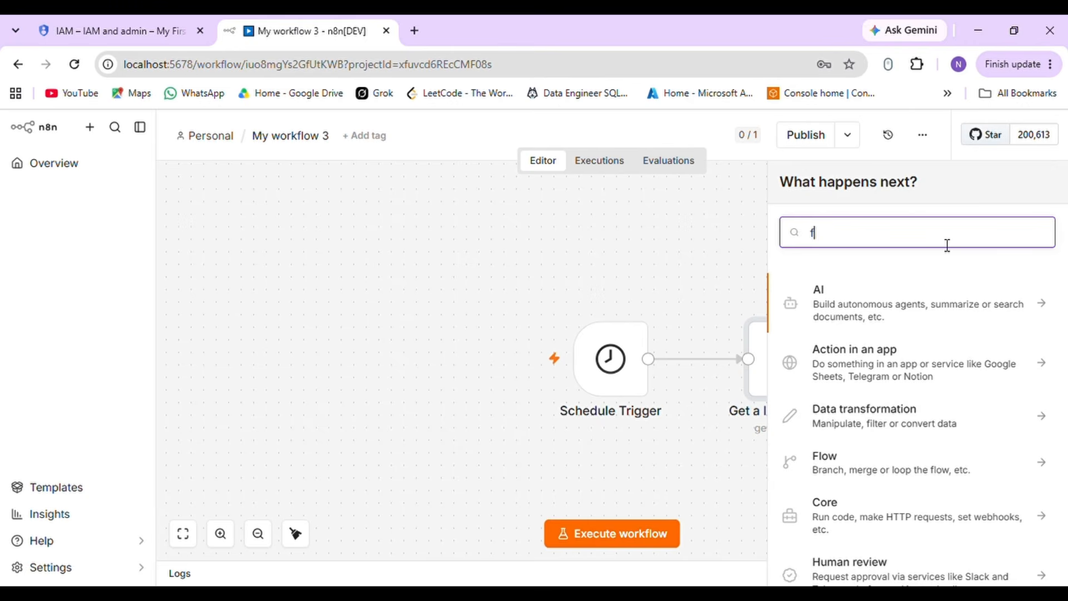
{"action": "type", "text": "ilter"}
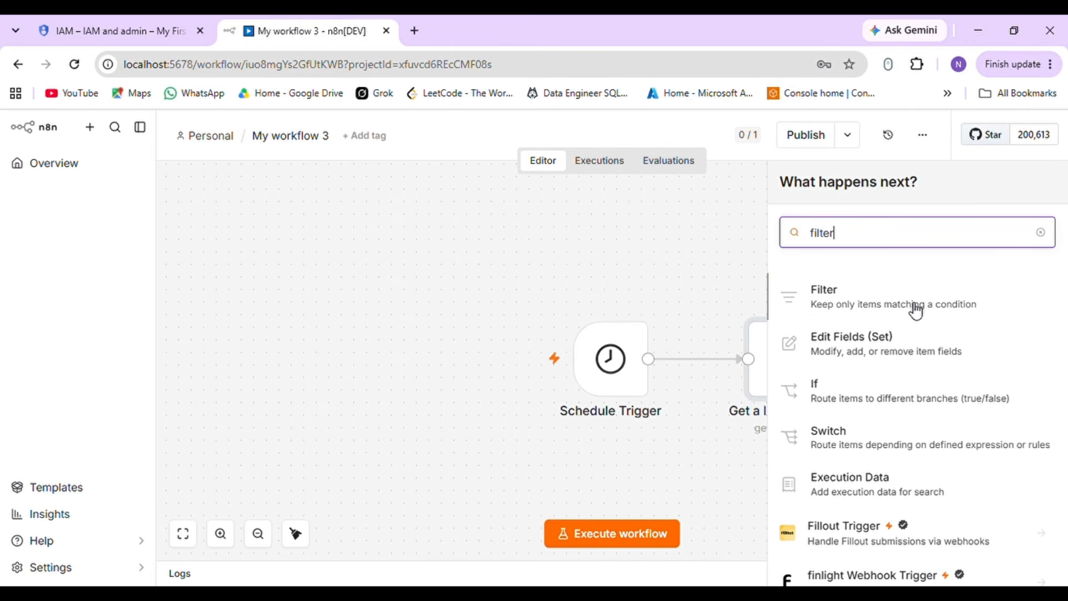
{"action": "left_click", "coordinate": [911, 299]}
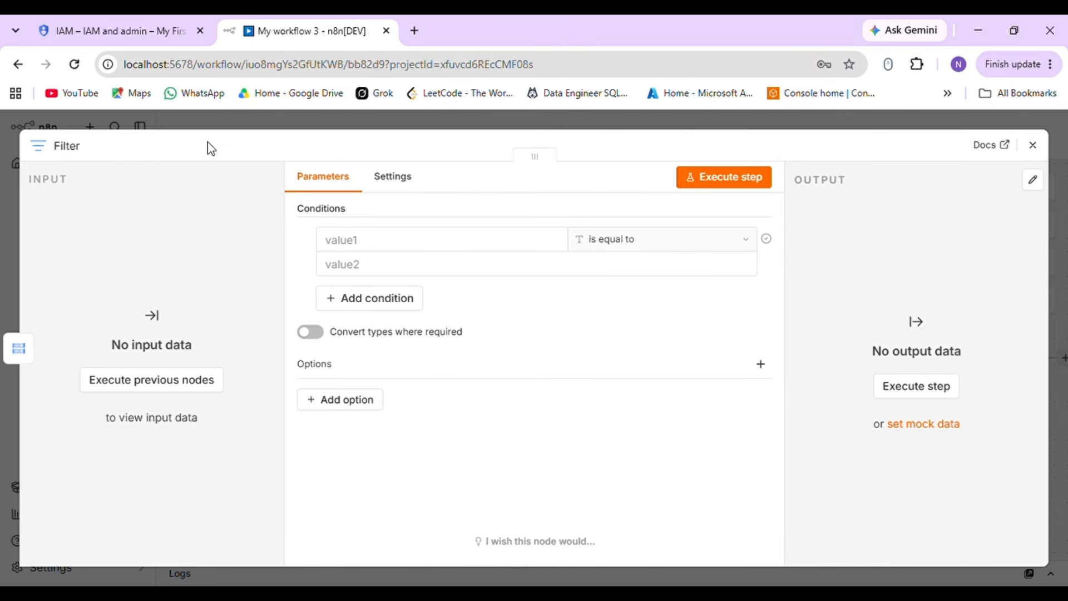
Set the filter condition's first value to the expression {{$json.name}}.json with the String operator "does not contain", and close the node
{"action": "left_click", "coordinate": [466, 244]}
{"action": "key", "text": "ctrl+v"}
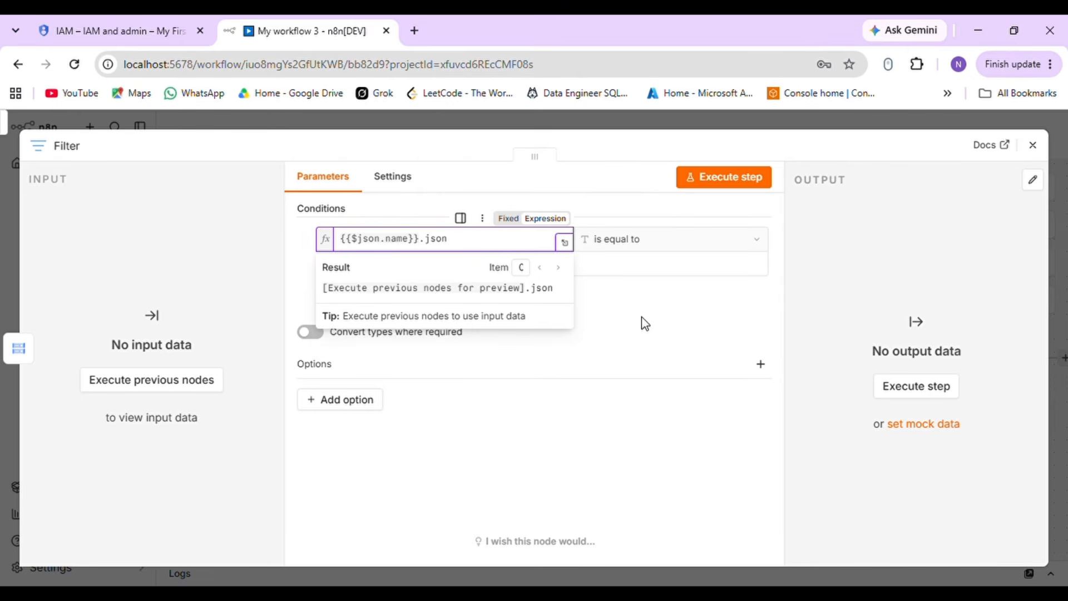
{"action": "left_click", "coordinate": [688, 242]}
{"action": "left_click", "coordinate": [687, 241]}
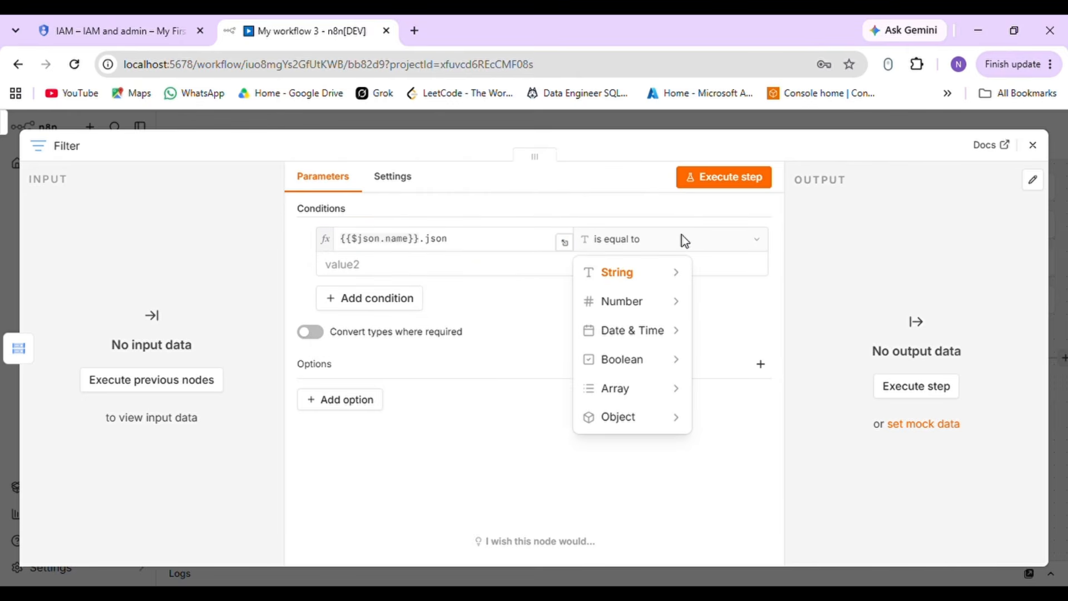
{"action": "mouse_move", "coordinate": [640, 276]}
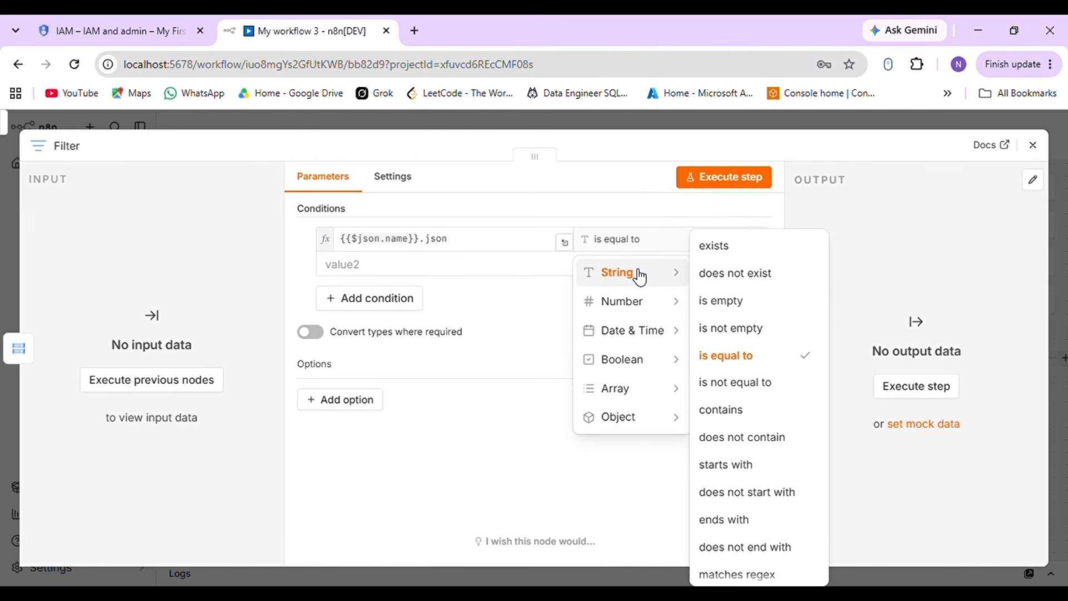
{"action": "left_click", "coordinate": [756, 440]}
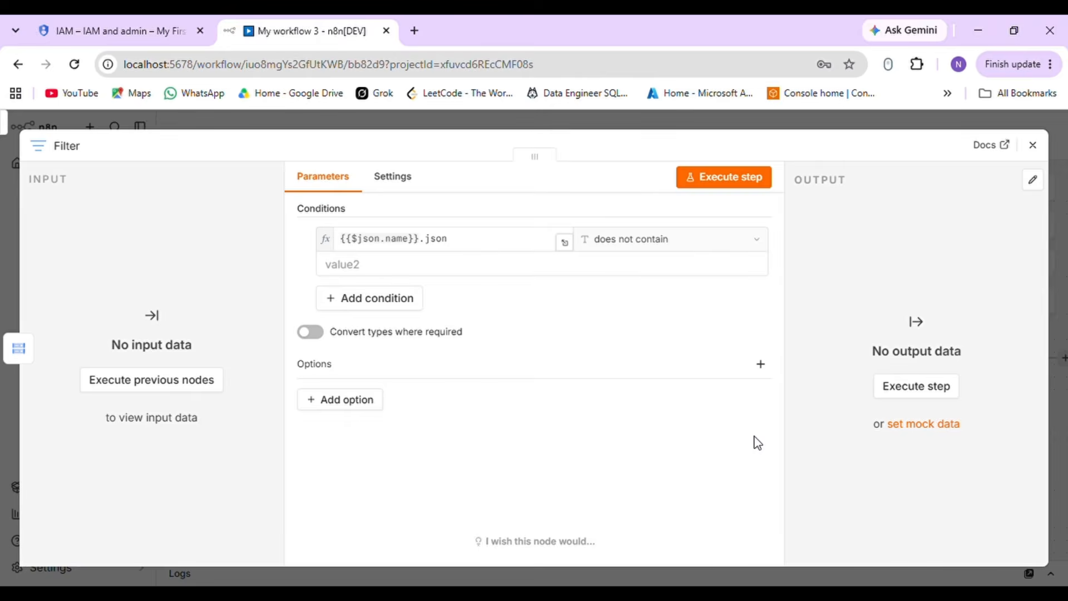
{"action": "left_click", "coordinate": [1033, 145]}
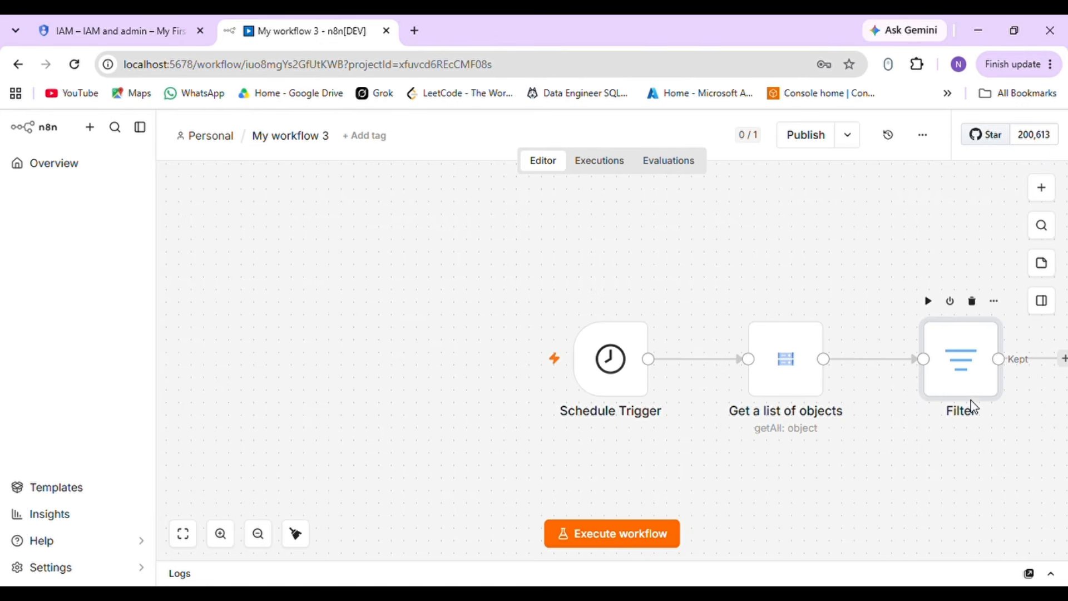
Reopen the Filter node, set the condition's comparison value to .json and close it
{"action": "scroll", "coordinate": [977, 405], "scroll_direction": "right", "scroll_amount": 10}
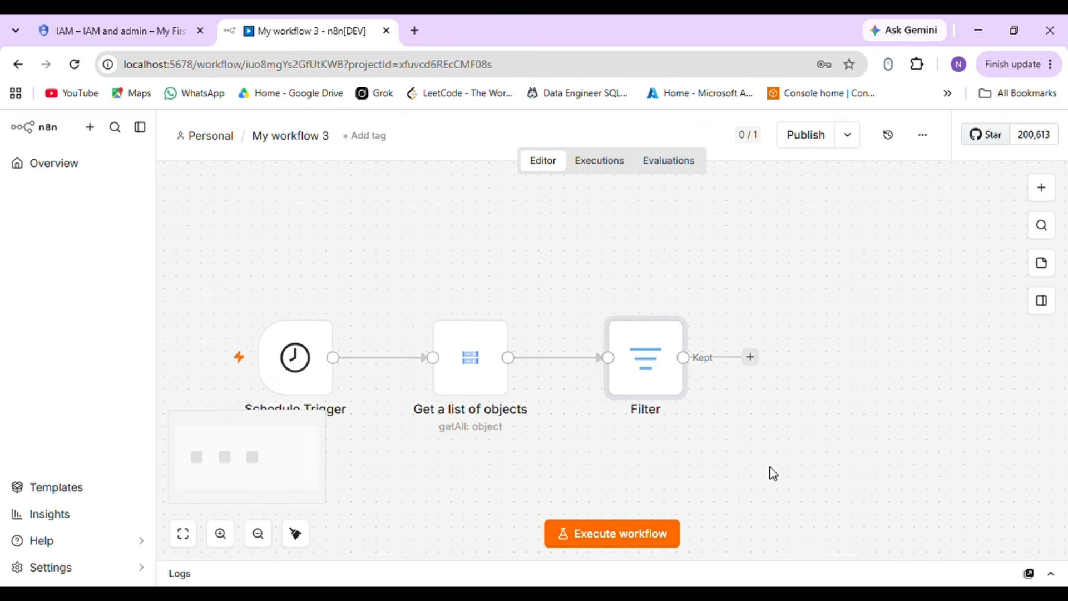
{"action": "right_click", "coordinate": [740, 218]}
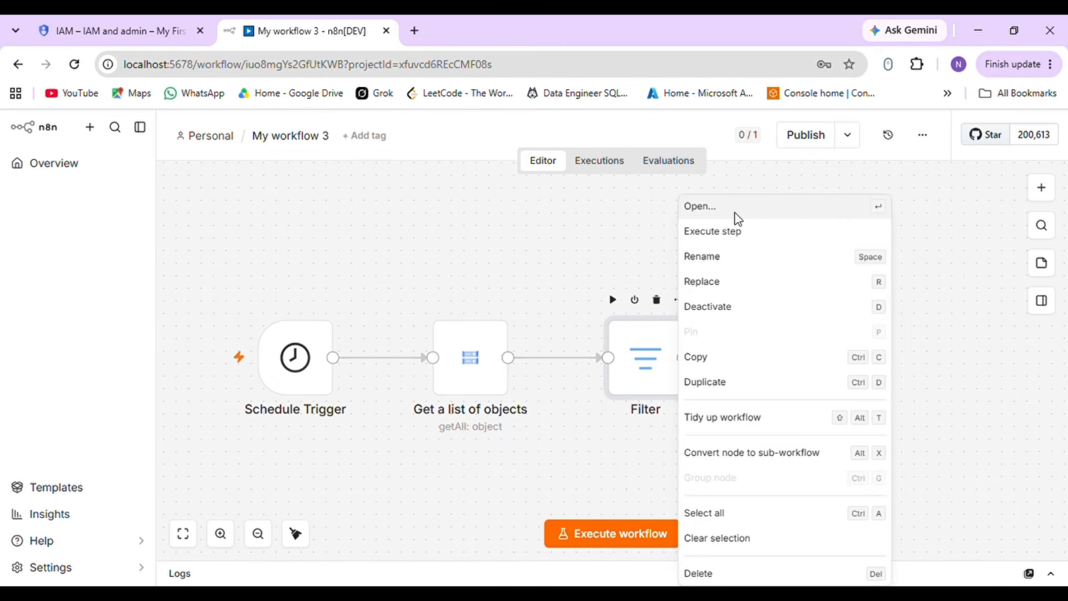
{"action": "left_click", "coordinate": [735, 215]}
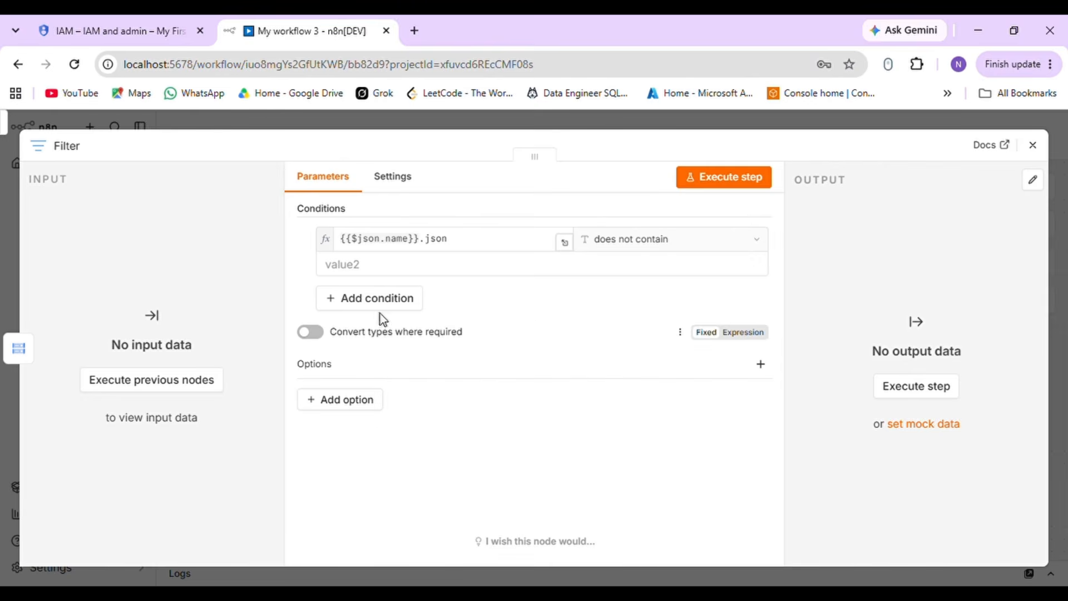
{"action": "left_click", "coordinate": [411, 277]}
{"action": "type", "text": ".json"}
{"action": "left_click", "coordinate": [514, 357]}
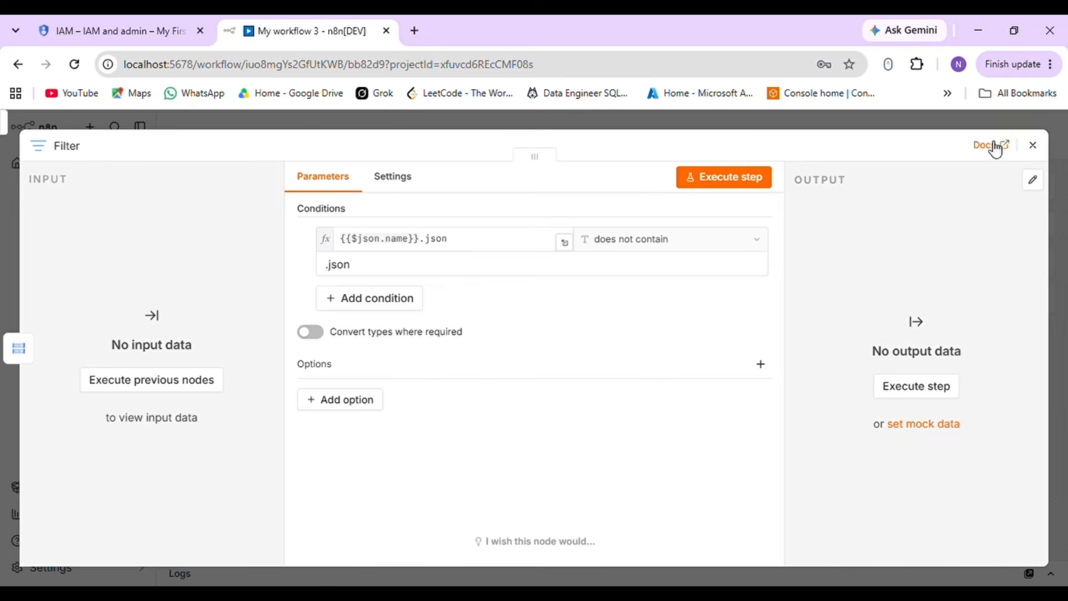
{"action": "left_click", "coordinate": [1033, 144]}
Add the Google Cloud Storage action "Get object data or metadata" after the Filter node
{"action": "type", "text": "google"}
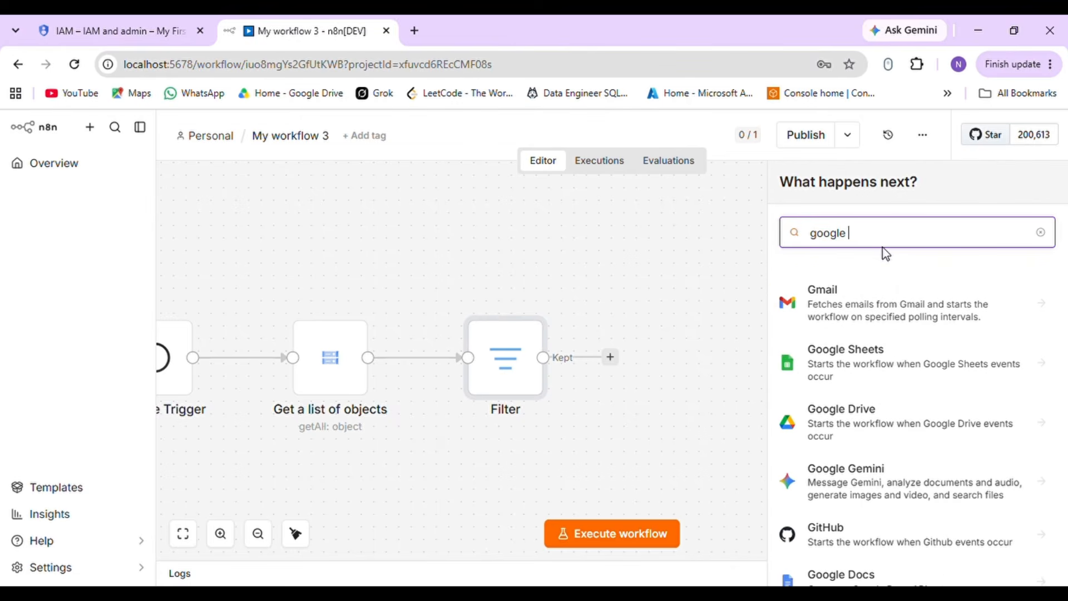
{"action": "type", "text": "cloud"}
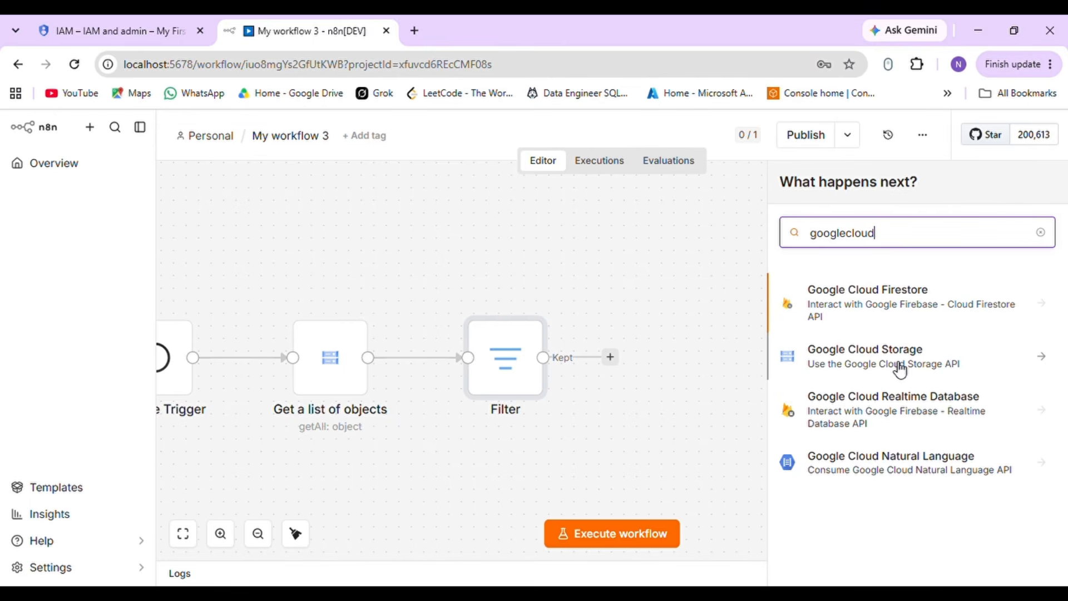
{"action": "left_click", "coordinate": [901, 370]}
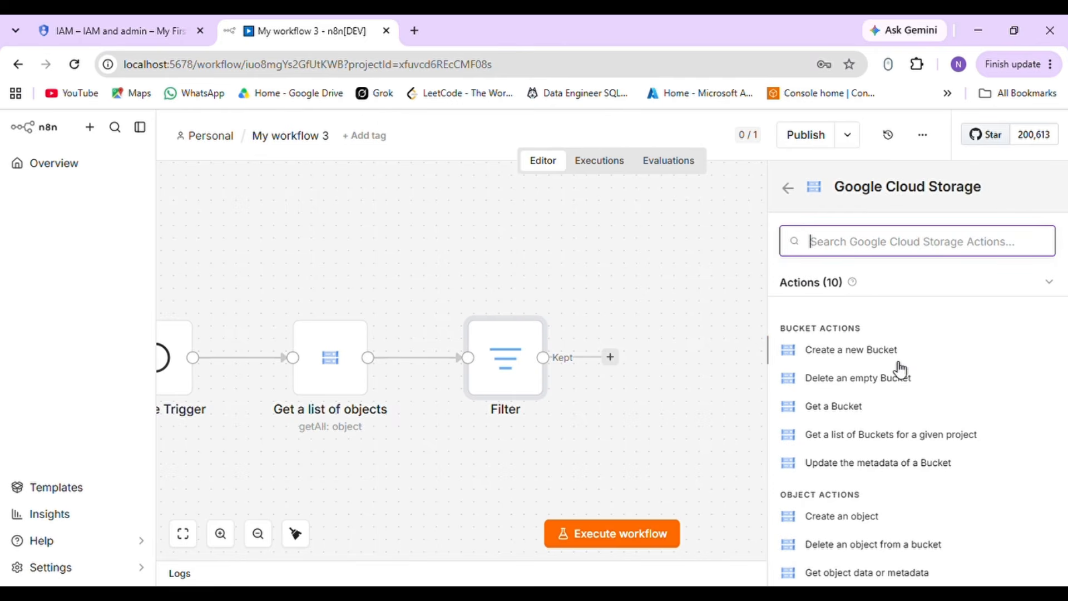
{"action": "scroll", "coordinate": [865, 498], "scroll_direction": "down", "scroll_amount": 1}
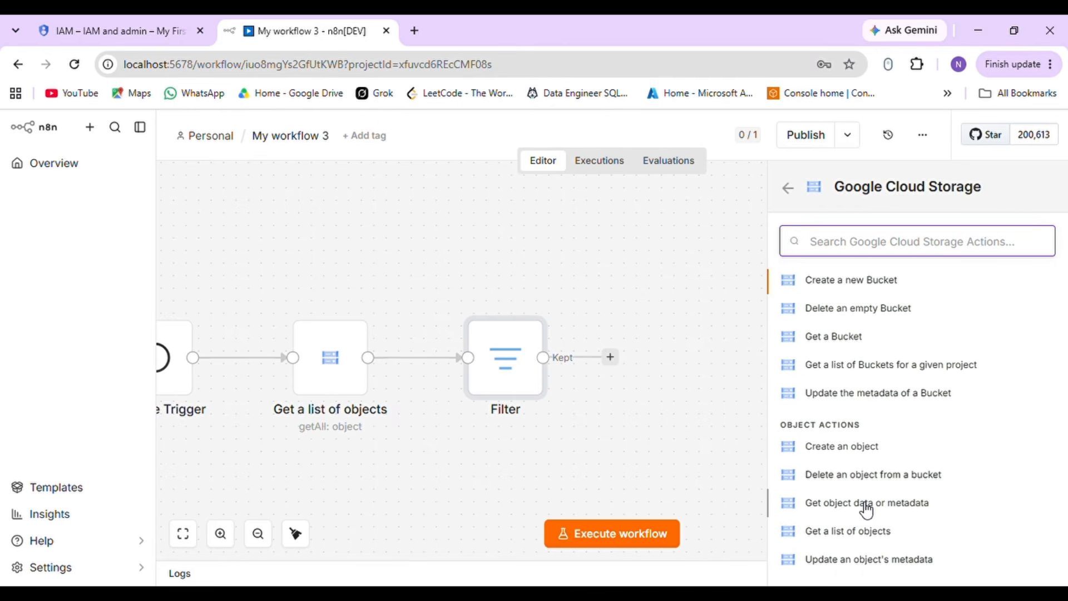
{"action": "left_click", "coordinate": [866, 505]}
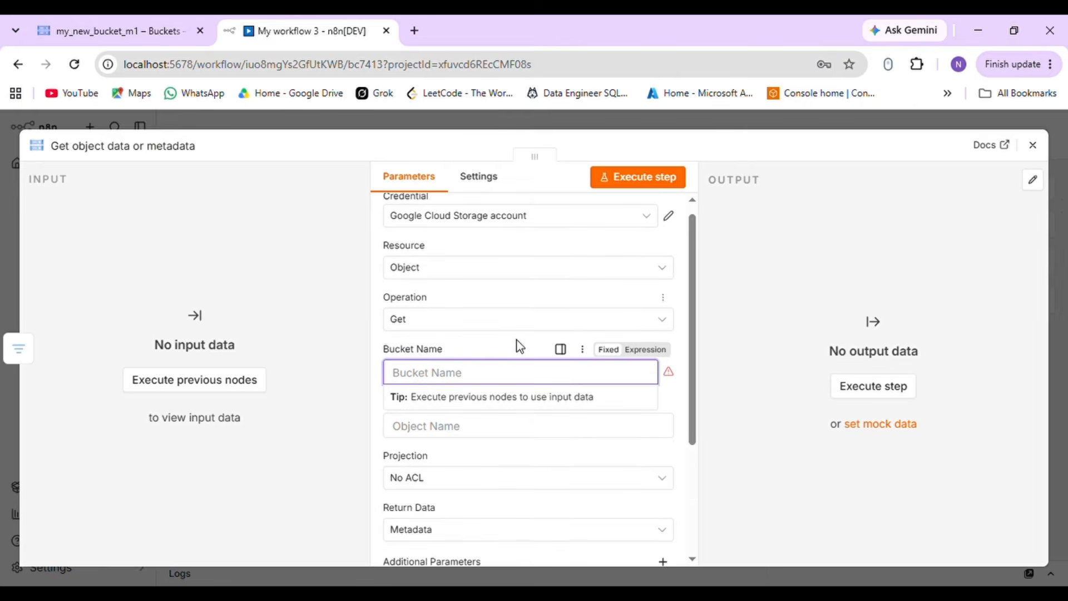
Set the object node's bucket name to my_new_bucket_m1 and its object name to the expression {{$json.name}}, and close the node
{"action": "type", "text": "my"}
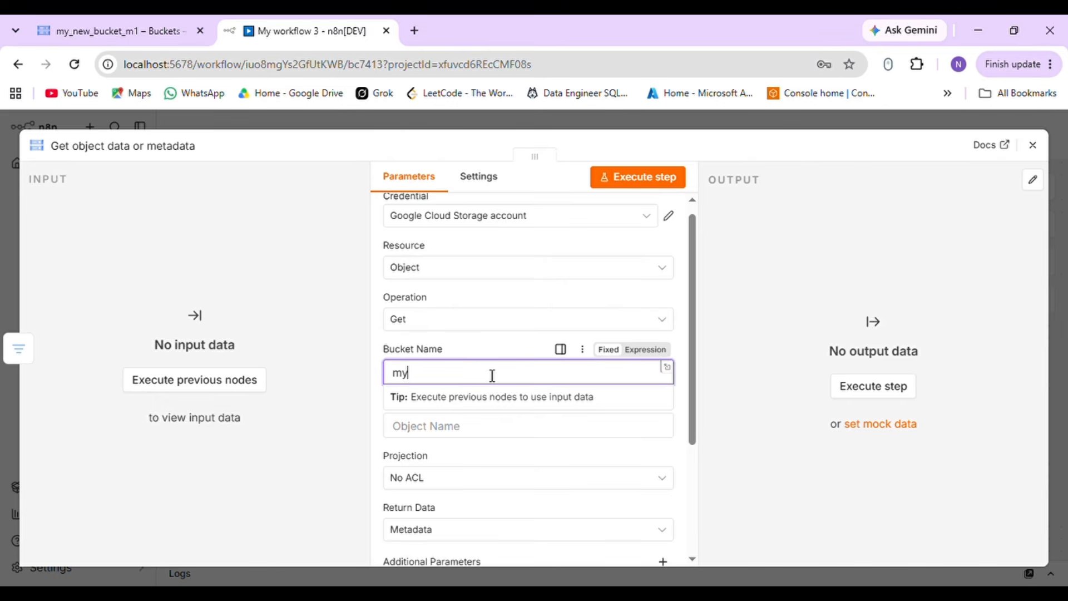
{"action": "type", "text": "_new_bucket_m1"}
{"action": "left_click", "coordinate": [319, 507]}
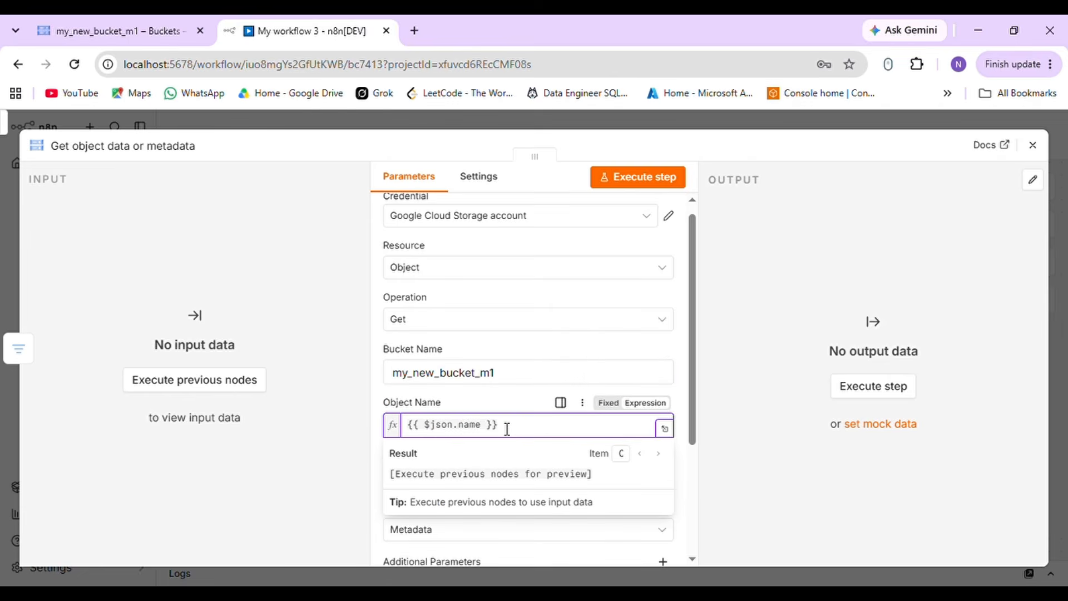
{"action": "key", "text": "Left"}
{"action": "key", "text": "Left"}
{"action": "key", "text": "BackSpace"}
{"action": "key", "text": "BackSpace"}
{"action": "left_click", "coordinate": [535, 431]}
{"action": "left_click", "coordinate": [716, 503]}
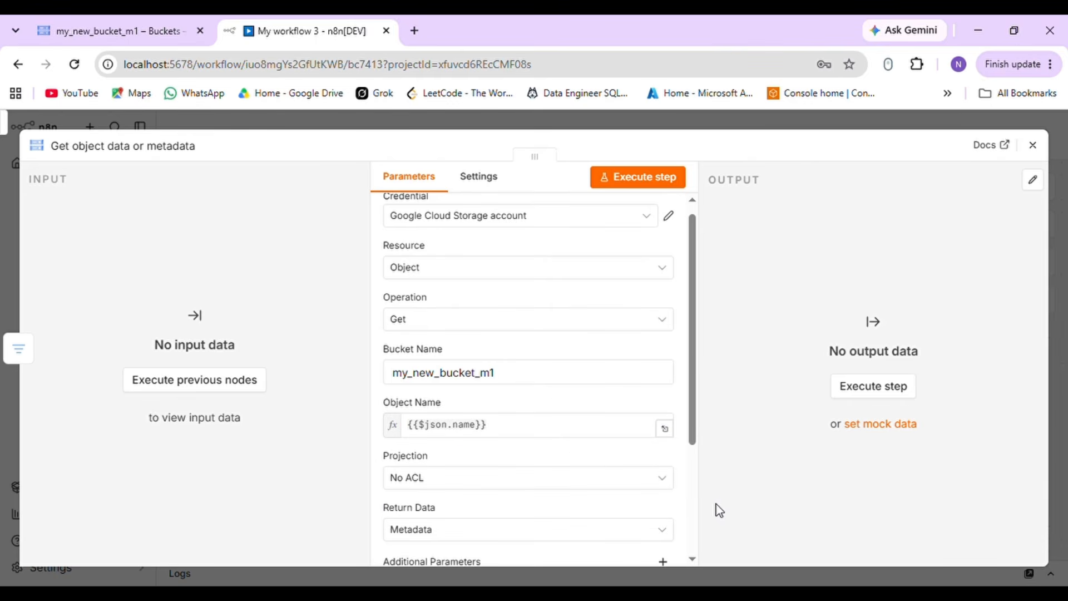
{"action": "left_click_drag", "start_coordinate": [693, 395], "coordinate": [684, 473]}
{"action": "scroll", "coordinate": [683, 473], "scroll_direction": "down", "scroll_amount": 1}
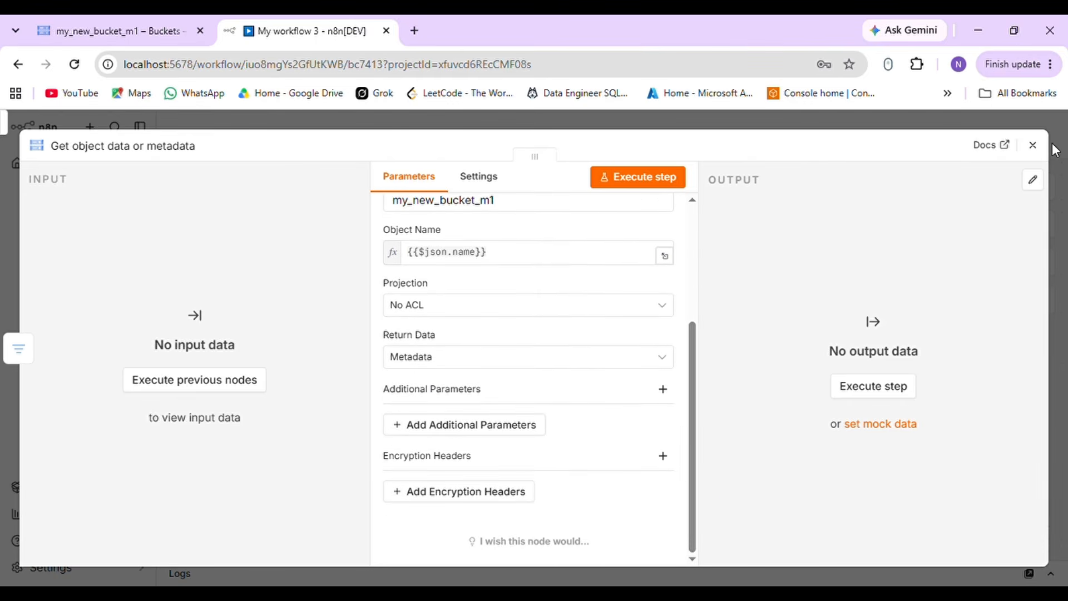
{"action": "left_click", "coordinate": [1033, 145]}
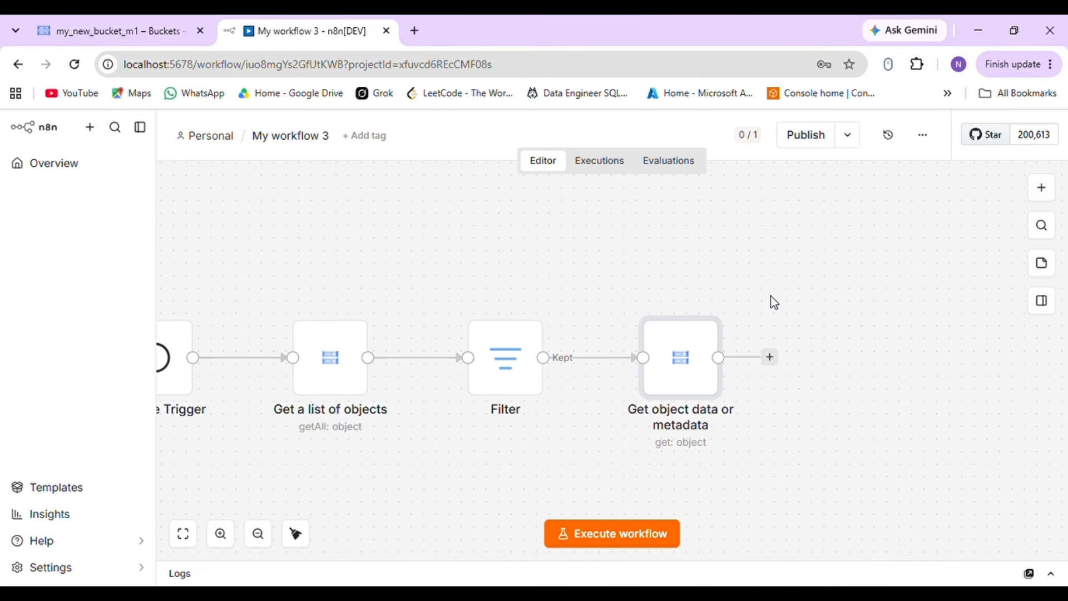
Add an Extract from File node with the "Extract from CSV" action after the object data node and close its settings
{"action": "left_click", "coordinate": [1040, 192]}
{"action": "type", "text": "e"}
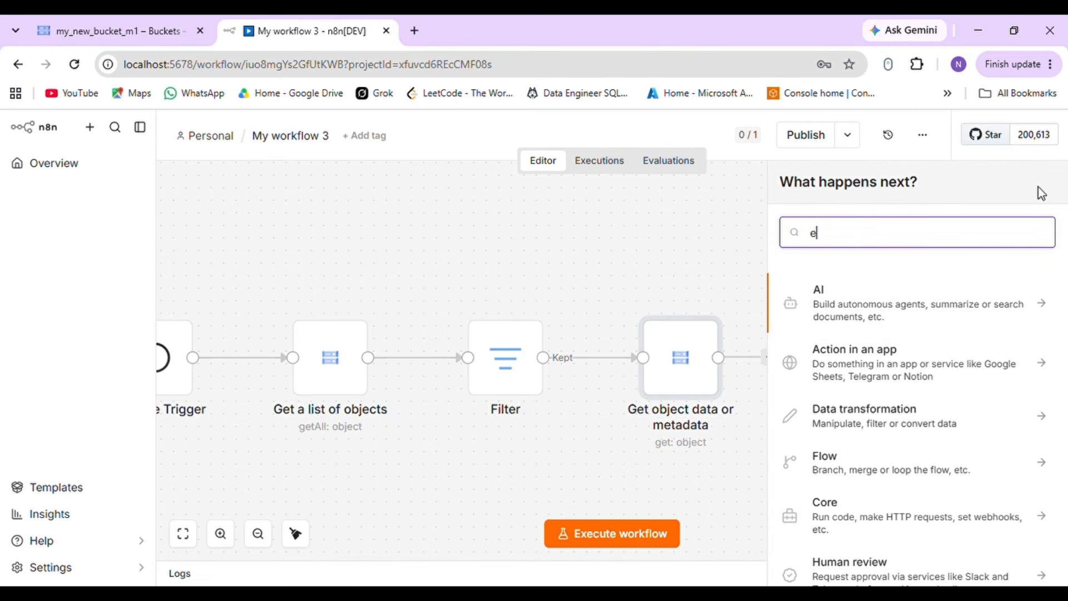
{"action": "type", "text": "xtract"}
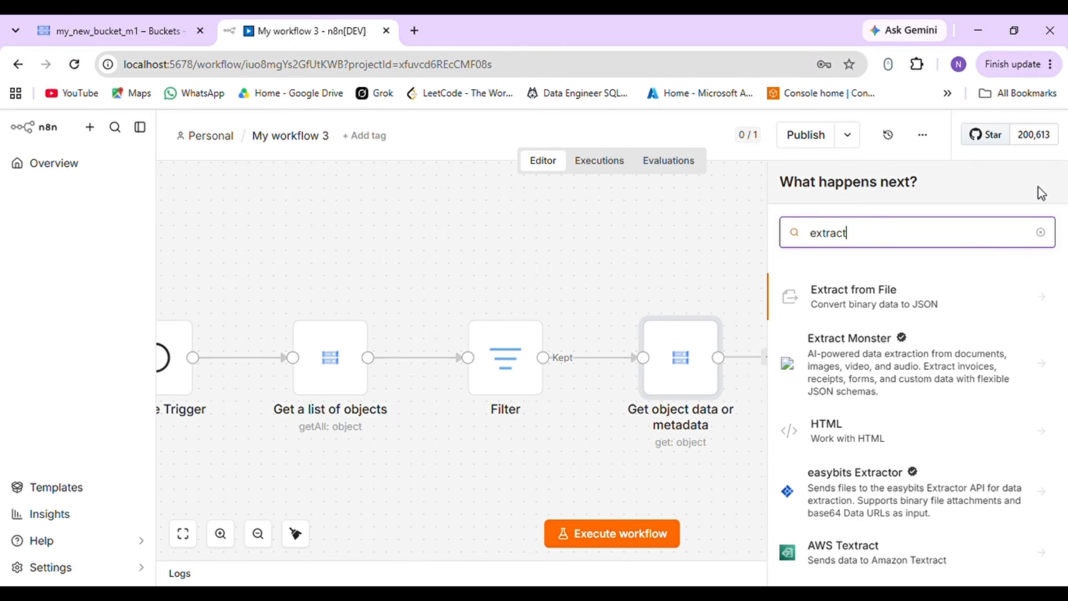
{"action": "left_click", "coordinate": [993, 311]}
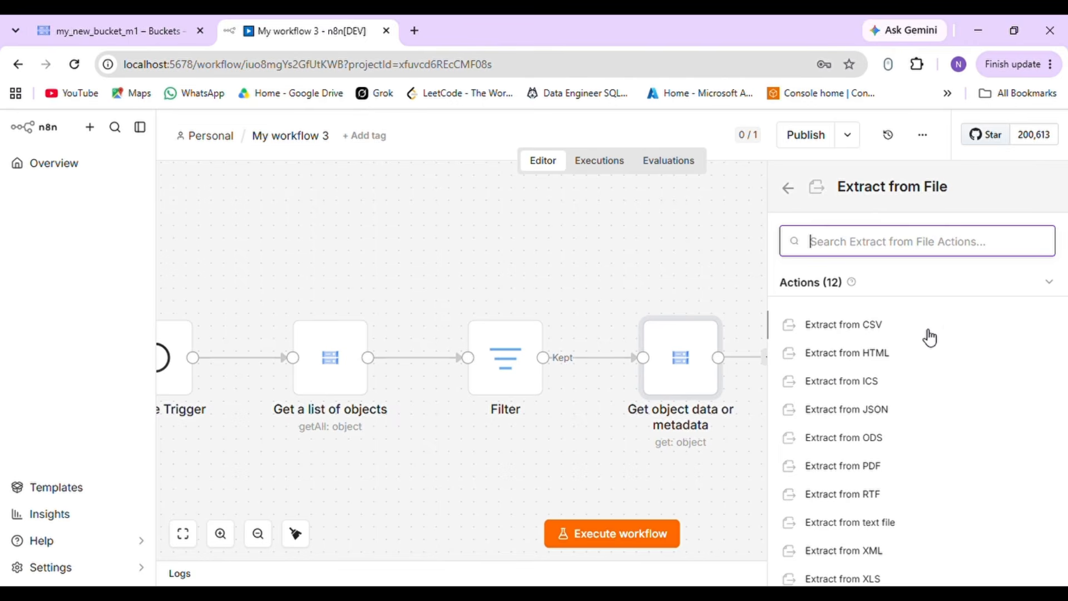
{"action": "left_click", "coordinate": [860, 329]}
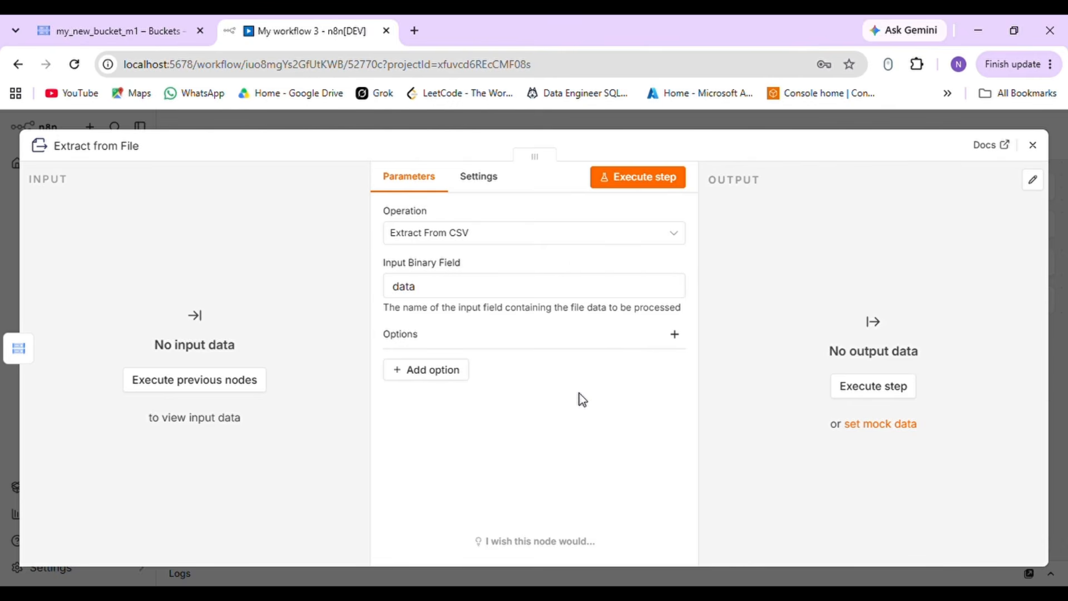
{"action": "left_click", "coordinate": [1035, 145]}
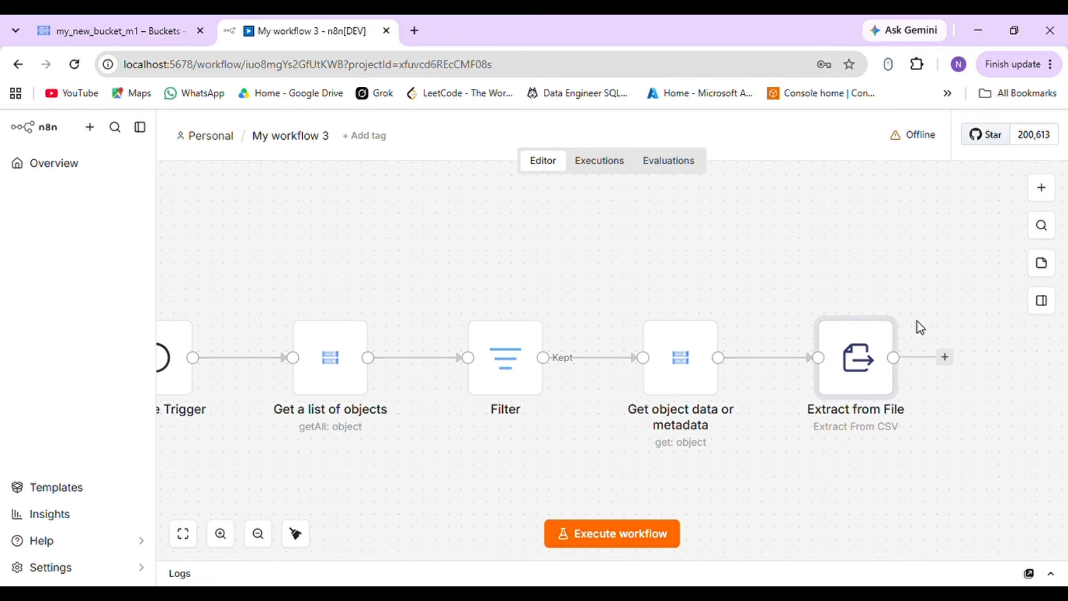
Add the Google BigQuery action "Insert rows in a table" after the Extract from File node
{"action": "scroll", "coordinate": [921, 327], "scroll_direction": "right", "scroll_amount": 6}
{"action": "left_click", "coordinate": [1035, 189]}
{"action": "type", "text": "googlebig"}
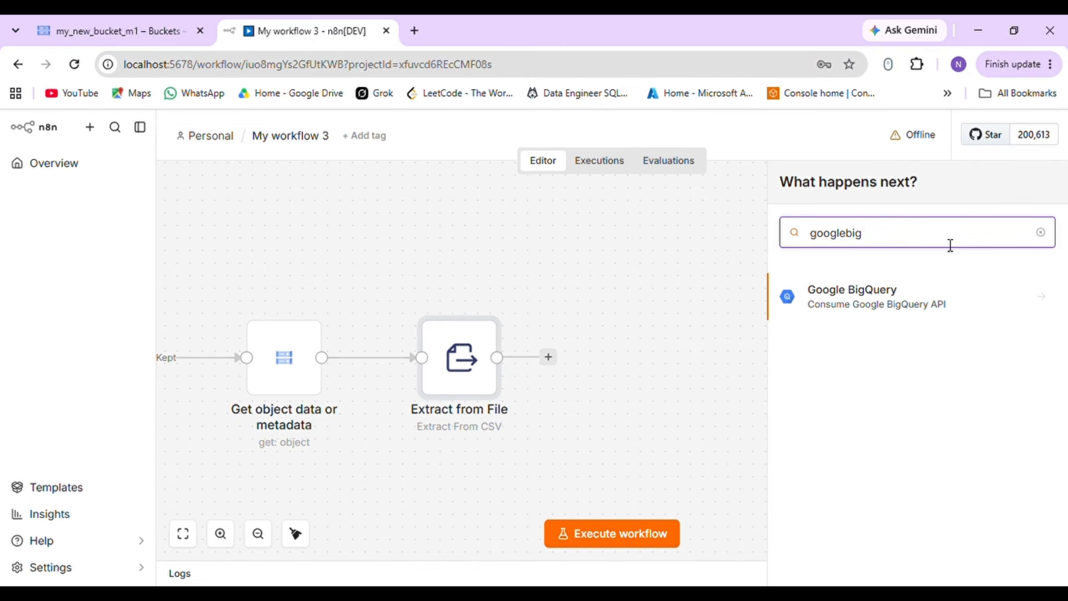
{"action": "left_click", "coordinate": [921, 305]}
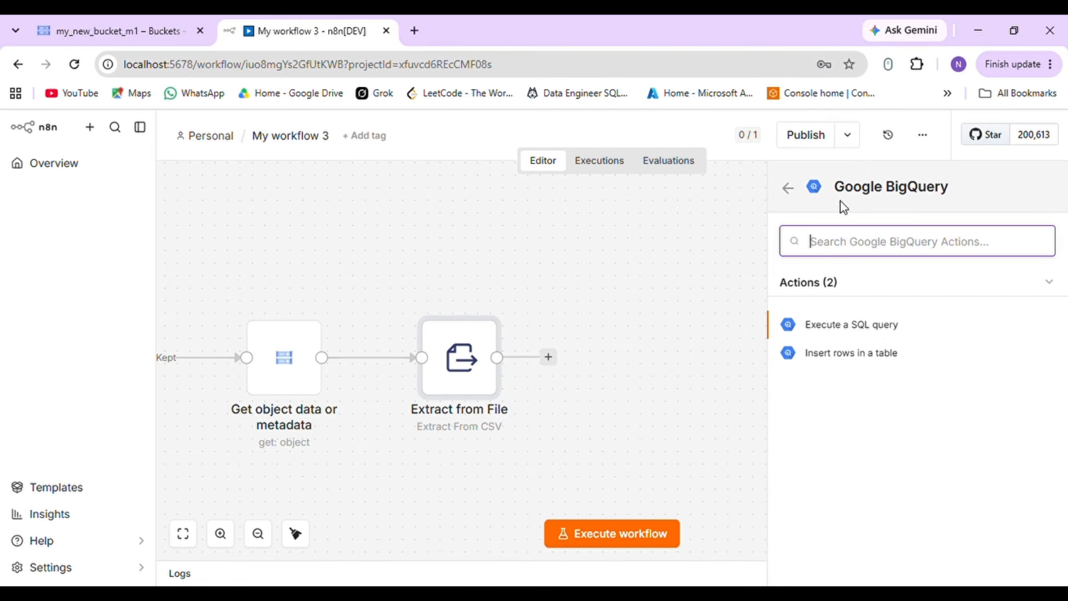
{"action": "left_click", "coordinate": [866, 363]}
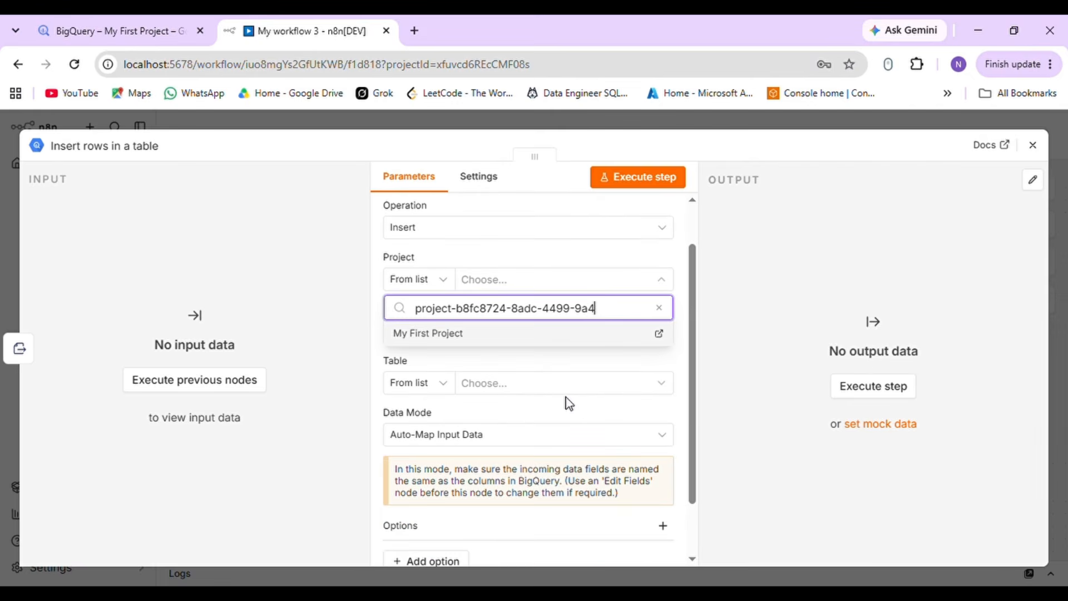
Set the BigQuery insert's project to My First Project, dataset to datasetm1 and table to employee, and close the node
{"action": "key", "text": "Return"}
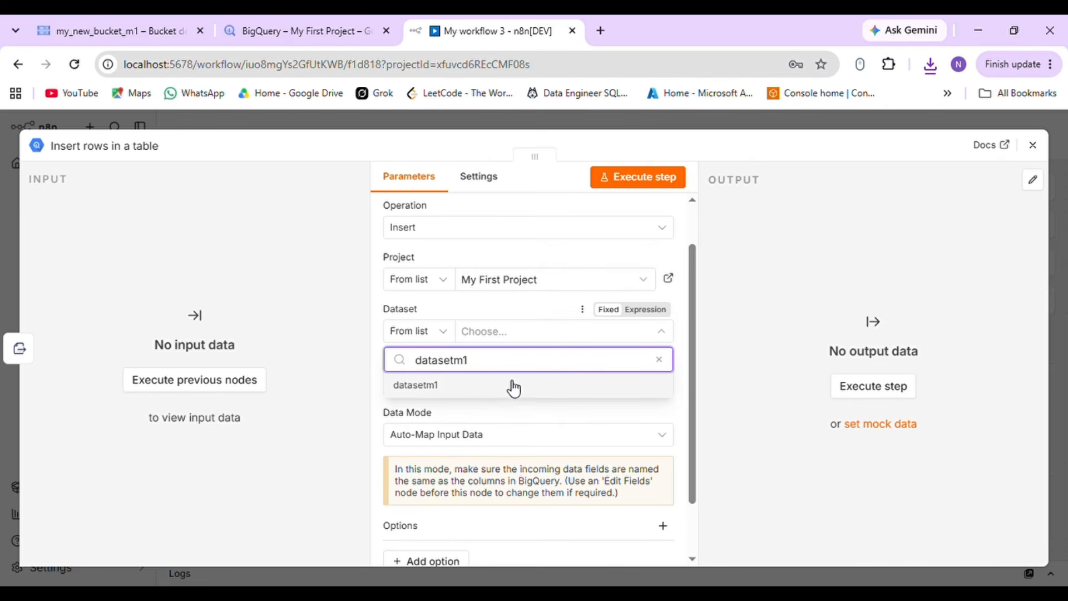
{"action": "left_click", "coordinate": [500, 385]}
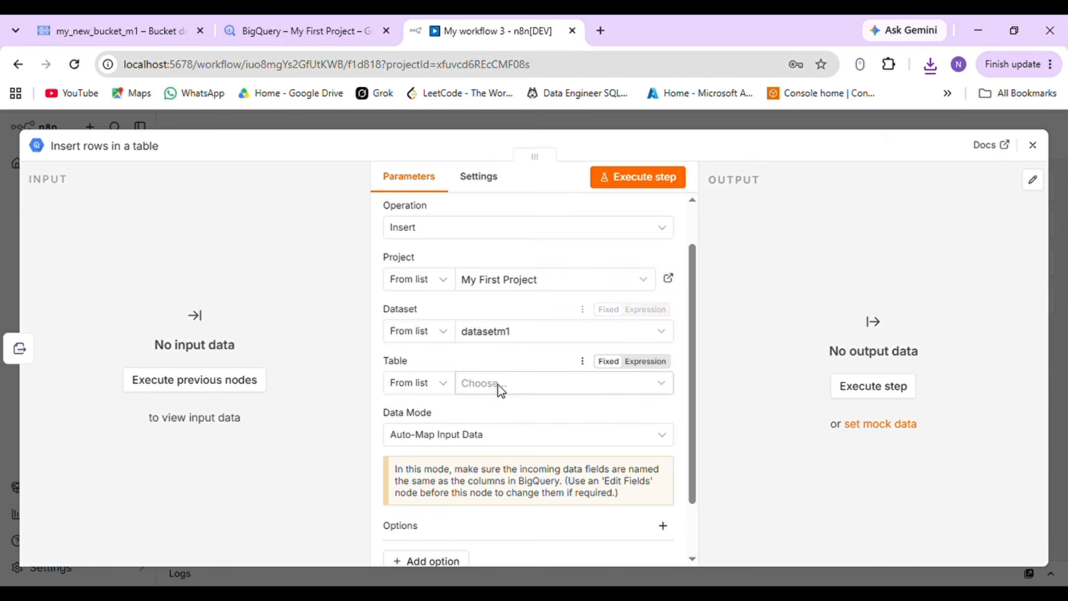
{"action": "left_click", "coordinate": [498, 384]}
{"action": "type", "text": "employee"}
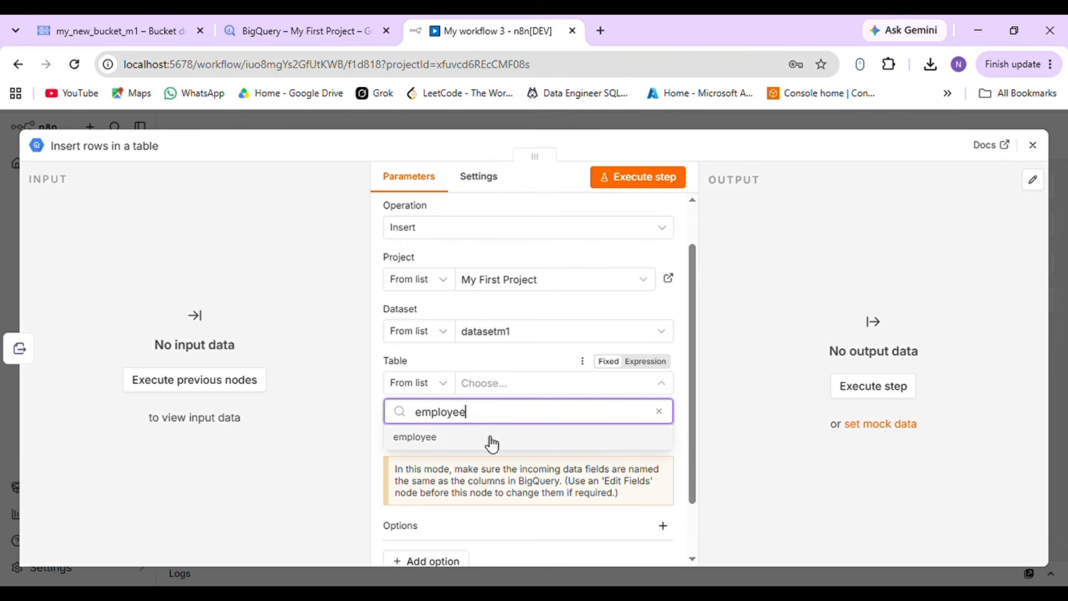
{"action": "left_click", "coordinate": [492, 439]}
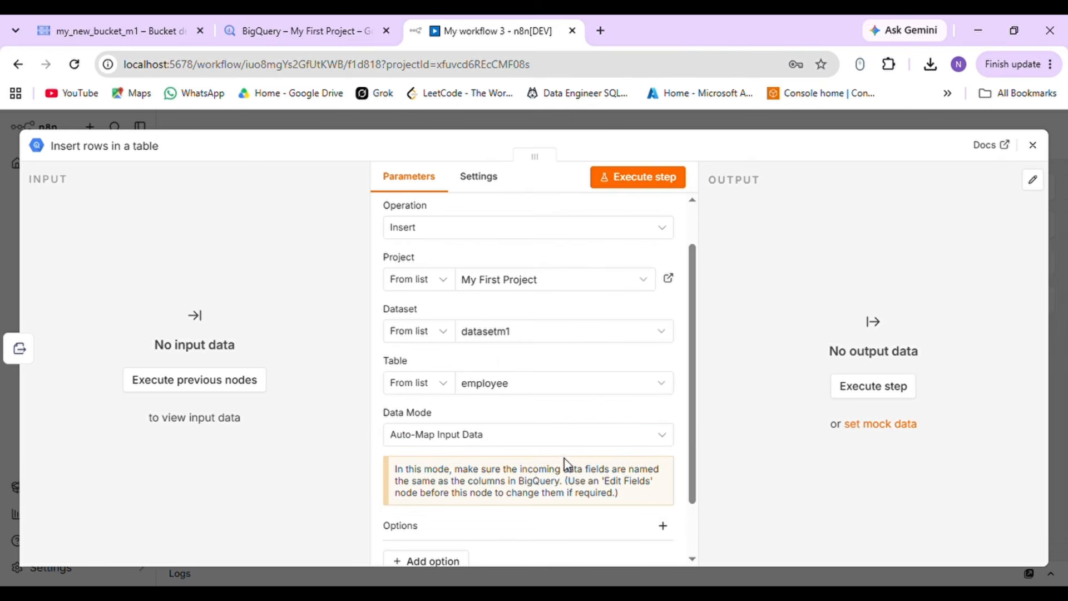
{"action": "left_click", "coordinate": [1033, 145]}
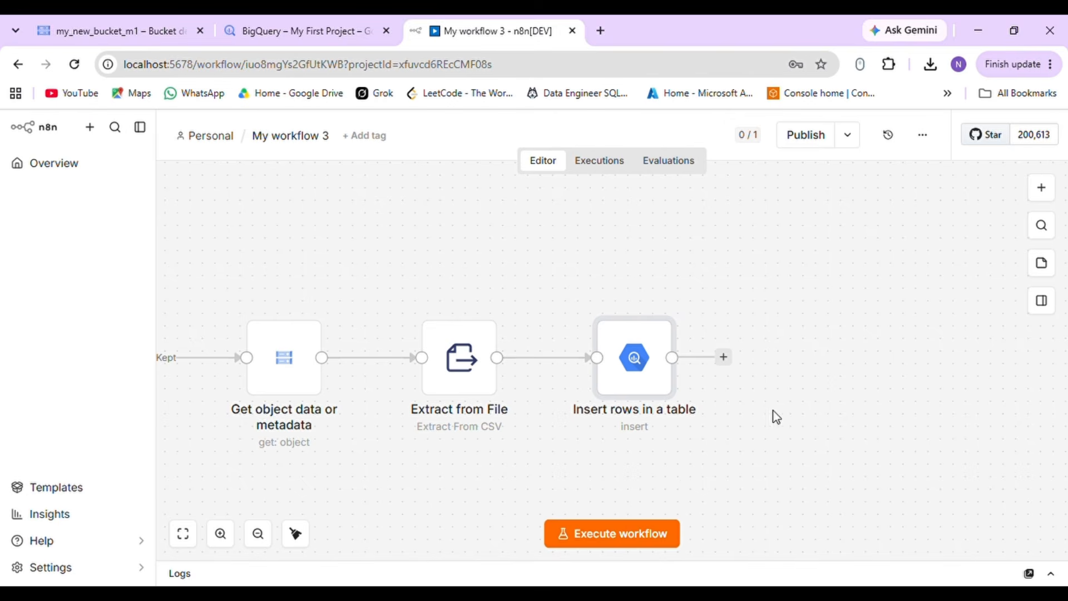
Add the Google Cloud Storage action "Create an object" after the Insert rows in a table node
{"action": "left_click", "coordinate": [1041, 192]}
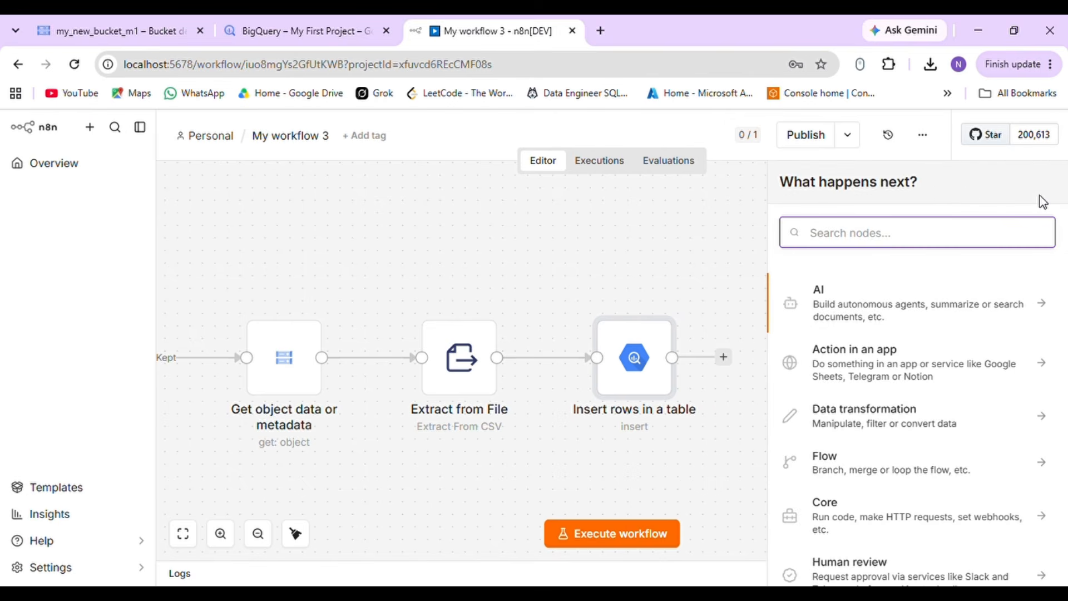
{"action": "type", "text": "googlecloud"}
{"action": "left_click", "coordinate": [853, 359]}
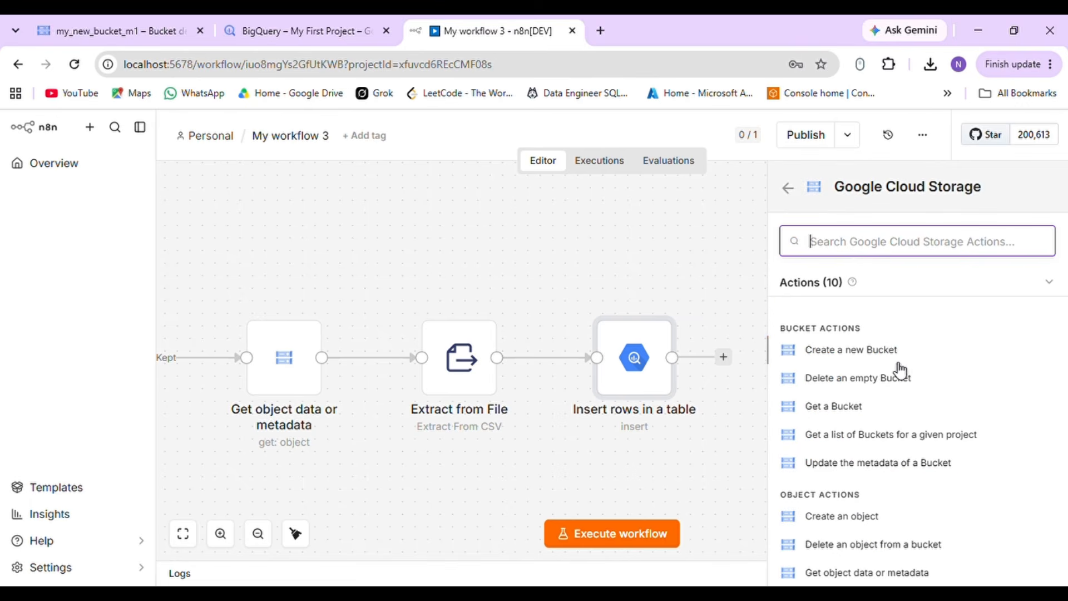
{"action": "left_click", "coordinate": [867, 517]}
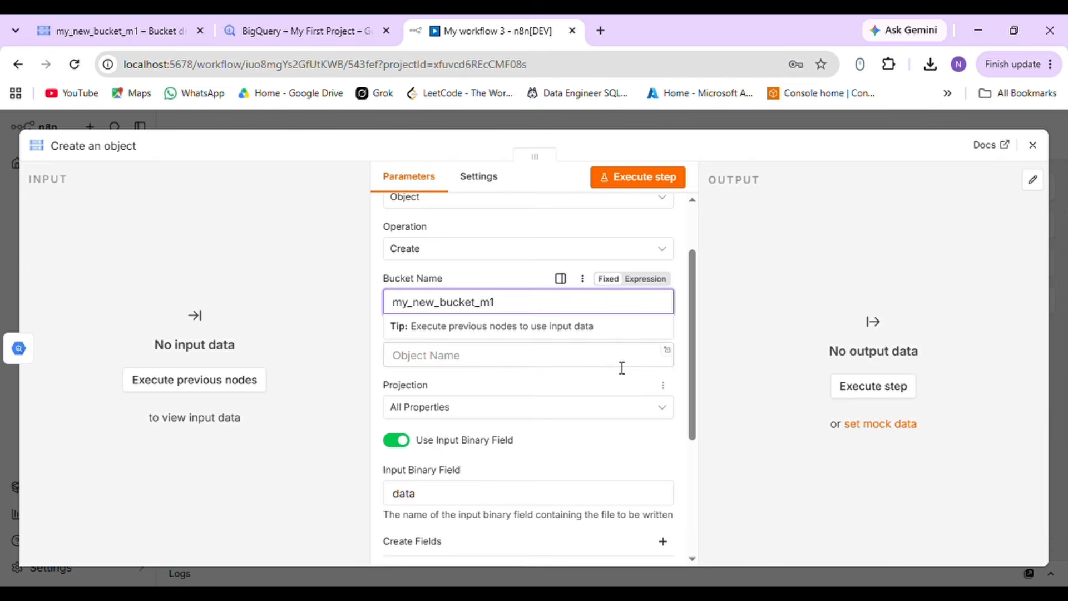
Set the Create an object node's bucket name to my_new_bucket_m1 and object name to the expression {{'processed/'+$binary.data.fileName}}, and close the node
{"action": "left_click", "coordinate": [617, 362]}
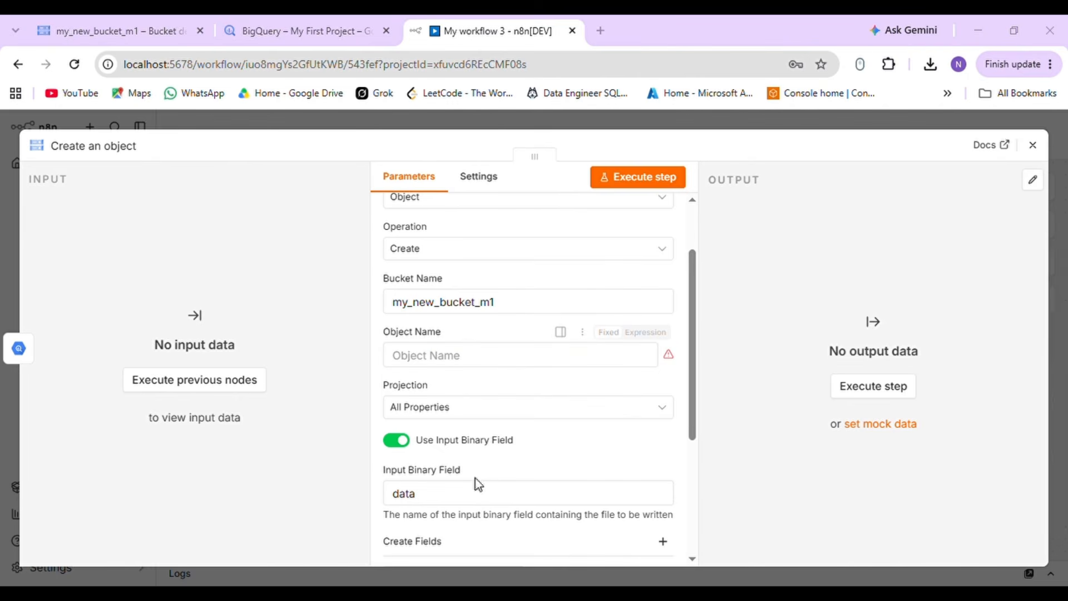
{"action": "left_click", "coordinate": [493, 374]}
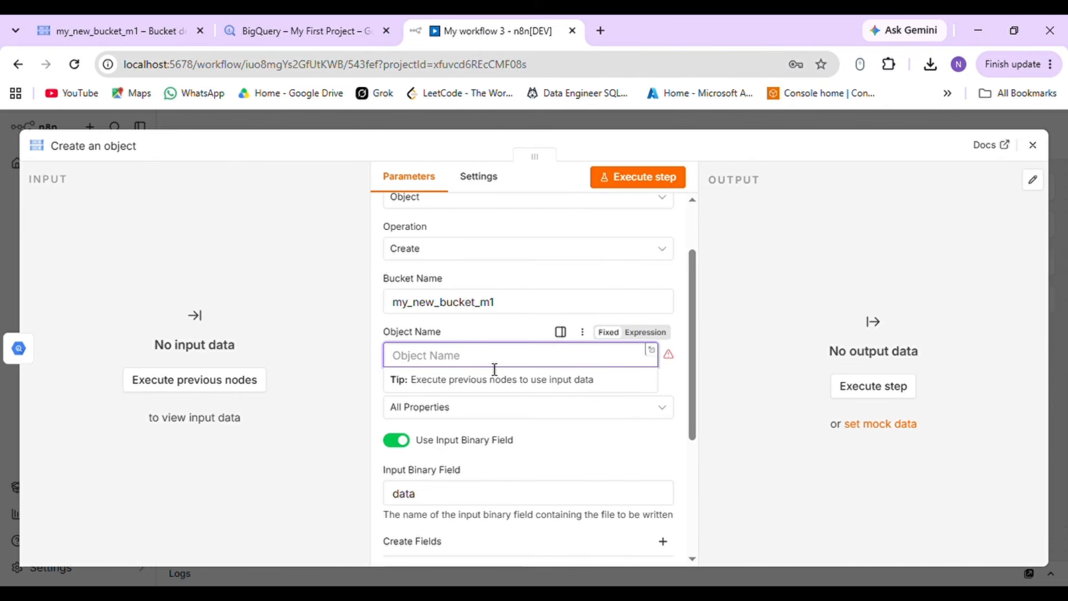
{"action": "type", "text": "{{ 'processed/' + $binary.data.fileName }}"}
{"action": "left_click", "coordinate": [433, 360]}
{"action": "key", "text": "BackSpace"}
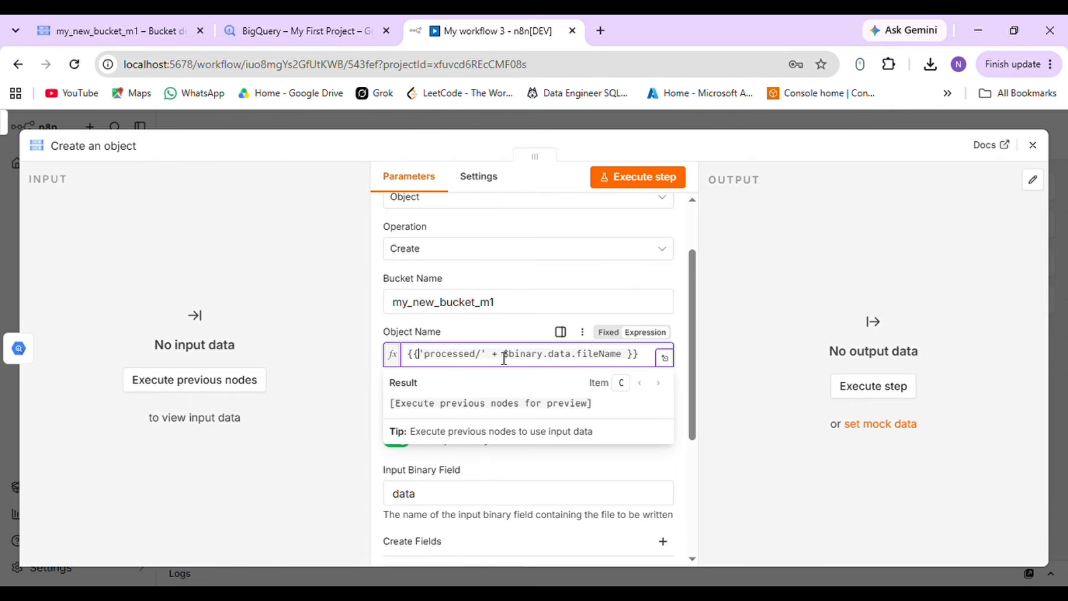
{"action": "key", "text": "BackSpace"}
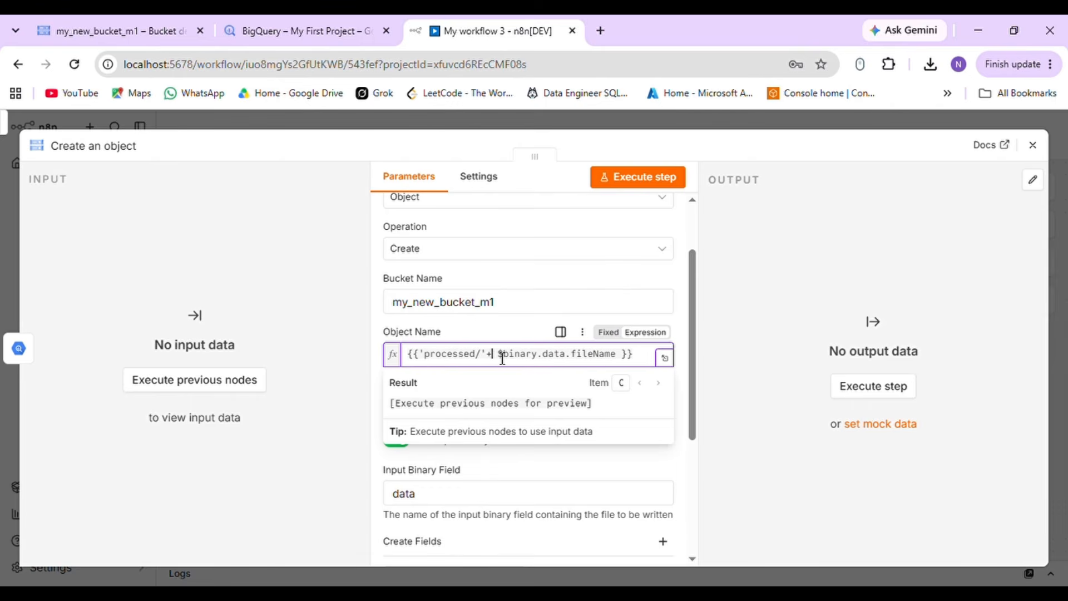
{"action": "key", "text": "BackSpace"}
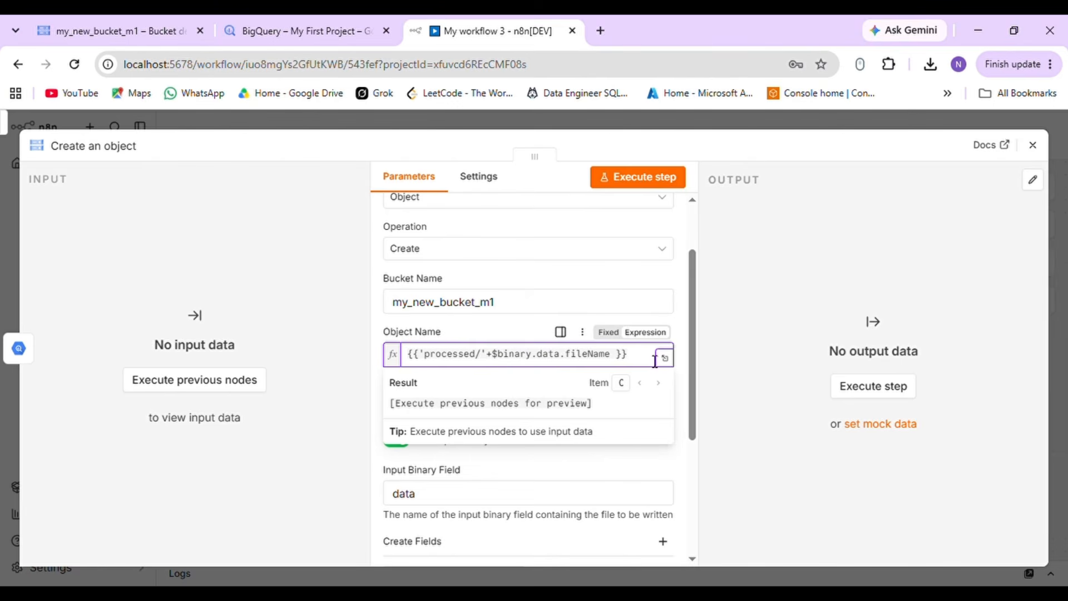
{"action": "key", "text": "BackSpace"}
{"action": "left_click", "coordinate": [801, 389]}
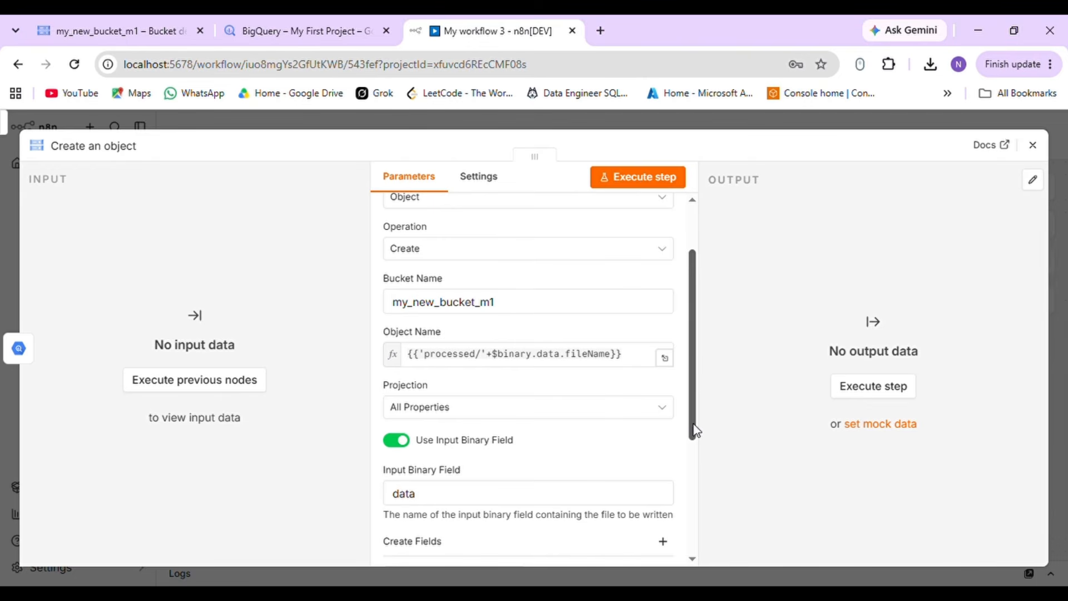
{"action": "scroll", "coordinate": [694, 434], "scroll_direction": "down", "scroll_amount": 4}
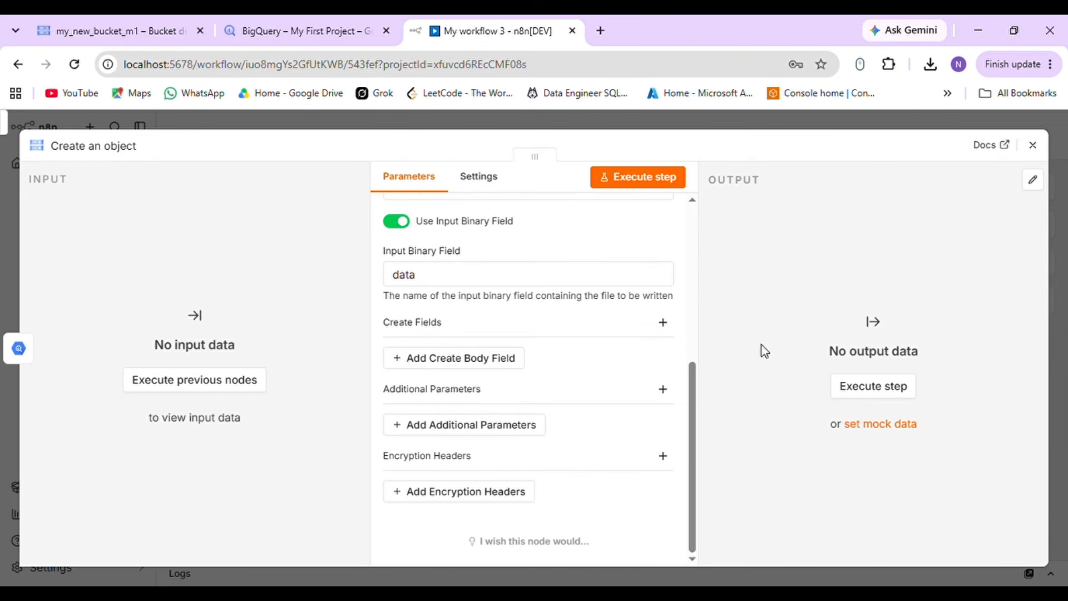
{"action": "left_click", "coordinate": [1033, 146]}
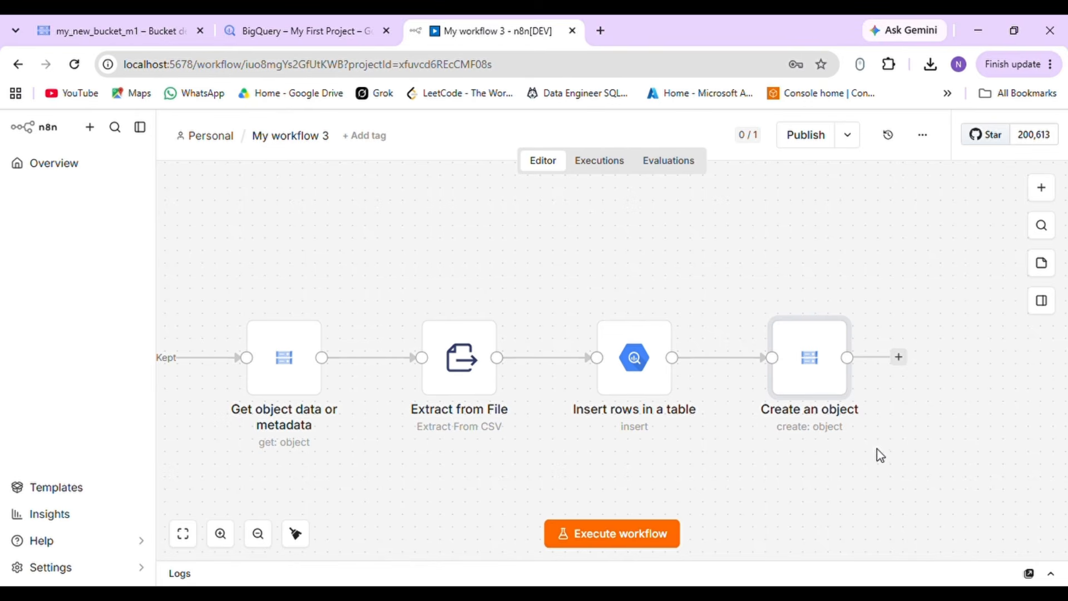
Add the Google Cloud Storage action "Delete an object from a bucket" after the Create an object node
{"action": "scroll", "coordinate": [861, 492], "scroll_direction": "right", "scroll_amount": 7}
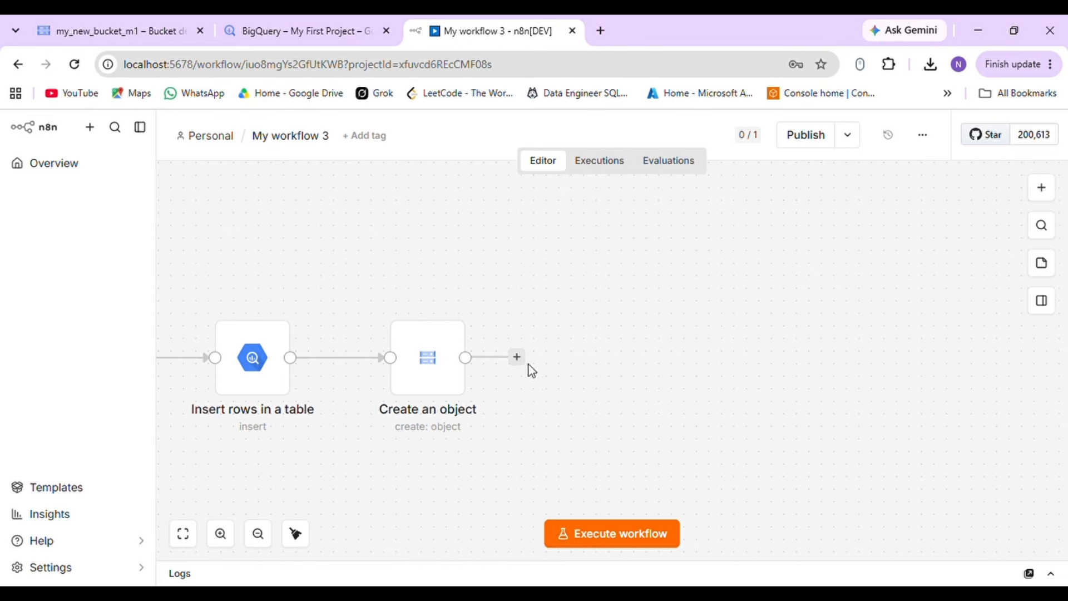
{"action": "left_click", "coordinate": [519, 359]}
{"action": "type", "text": "google cl"}
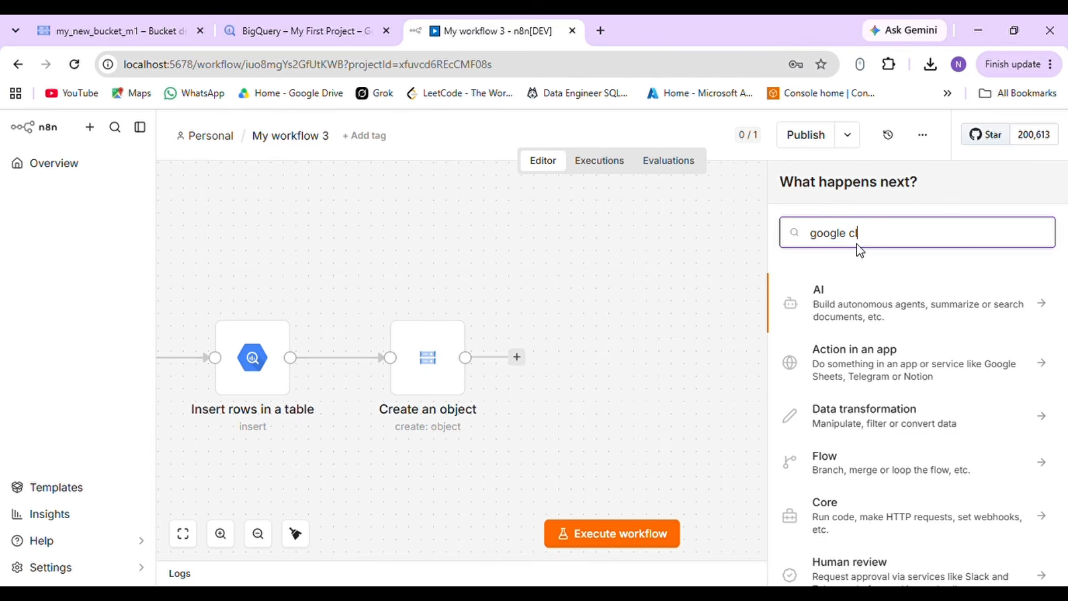
{"action": "type", "text": "o"}
{"action": "left_click", "coordinate": [906, 362]}
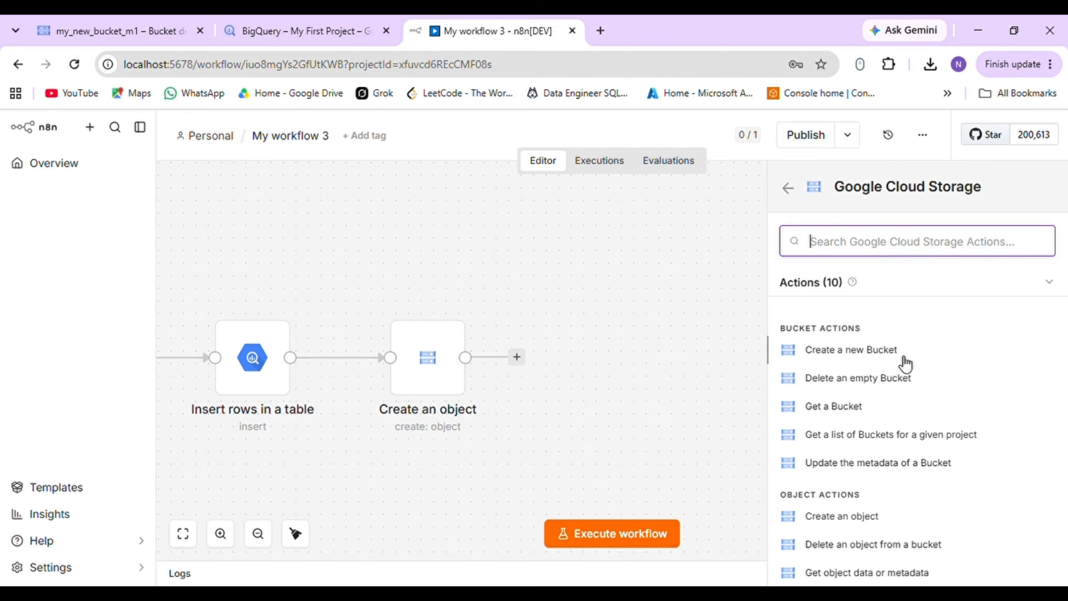
{"action": "scroll", "coordinate": [896, 476], "scroll_direction": "down", "scroll_amount": 1}
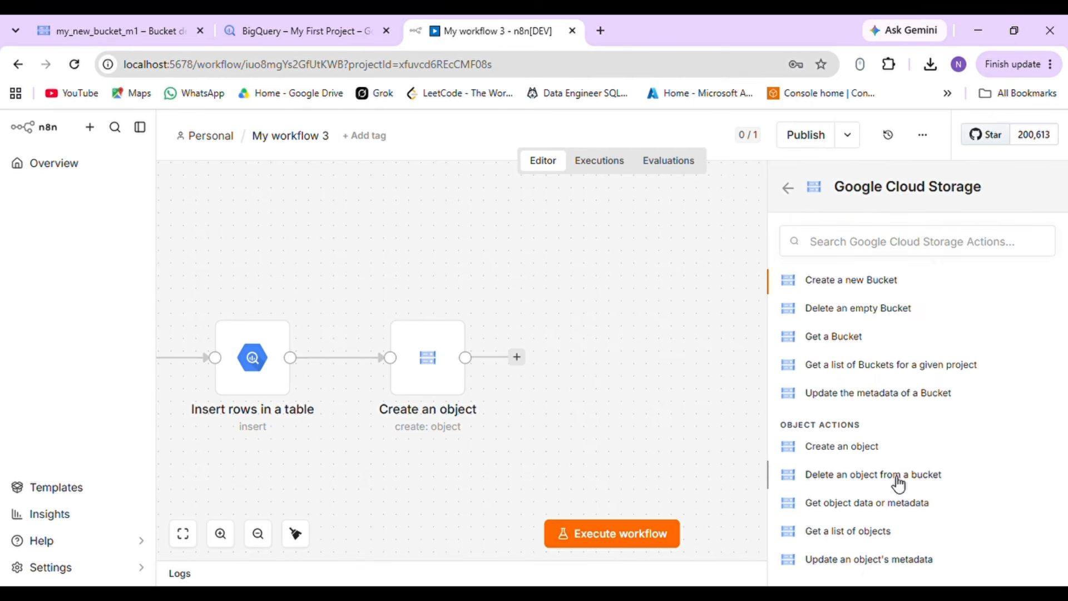
{"action": "left_click", "coordinate": [898, 479]}
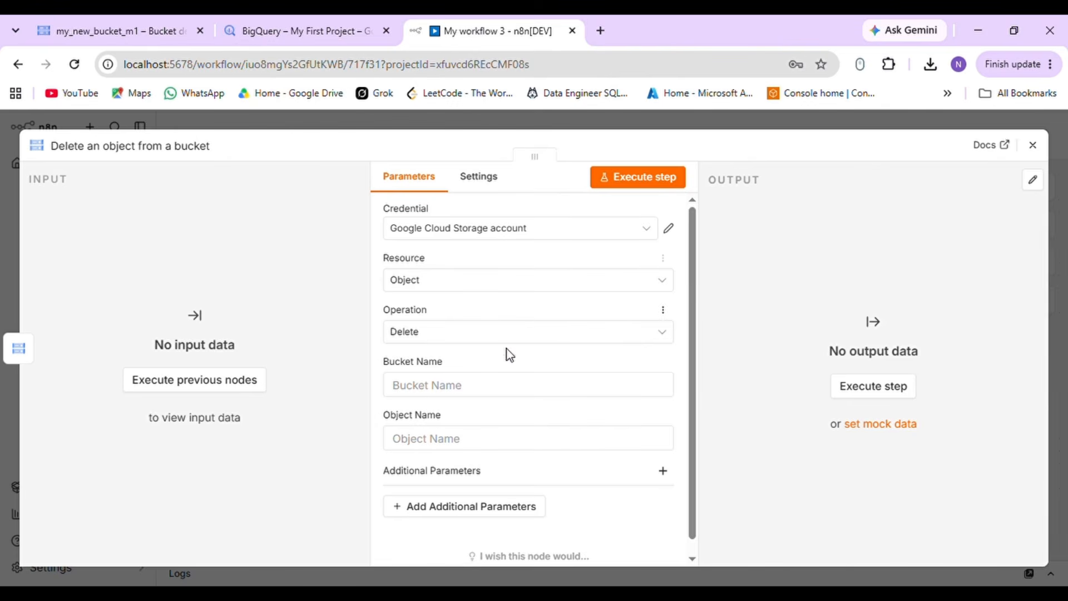
Set the delete node's bucket name to my_new_bucket_m1 and object name to the expression {{$json.name.replace('processed/','')}}, and close the node
{"action": "left_click", "coordinate": [498, 394]}
{"action": "type", "text": "my_new_bucket_m1"}
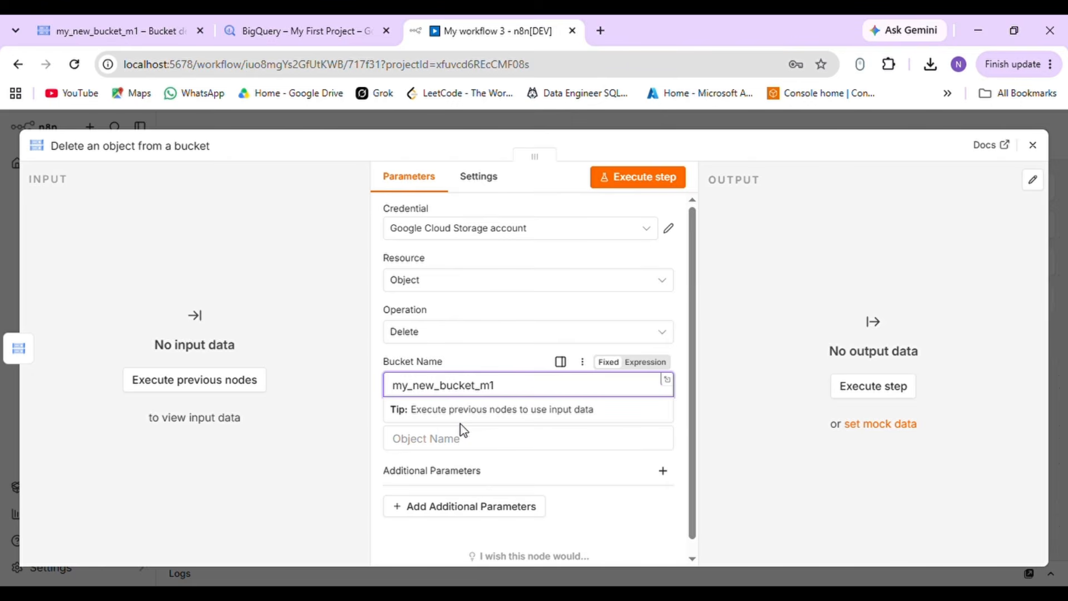
{"action": "left_click", "coordinate": [490, 439]}
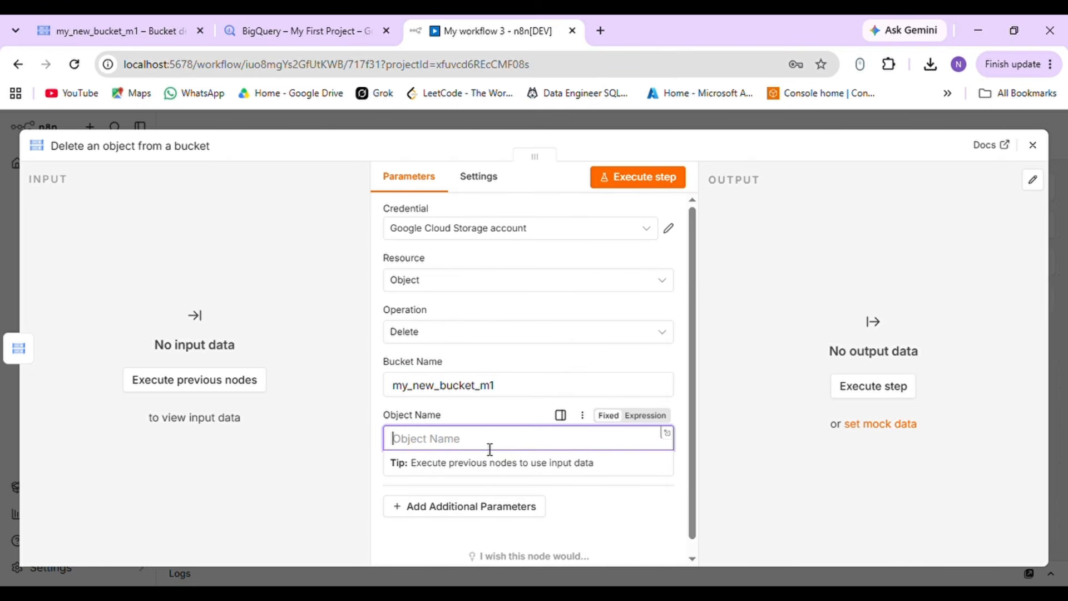
{"action": "type", "text": "{{ $json.name.replace('processed/', '') }}"}
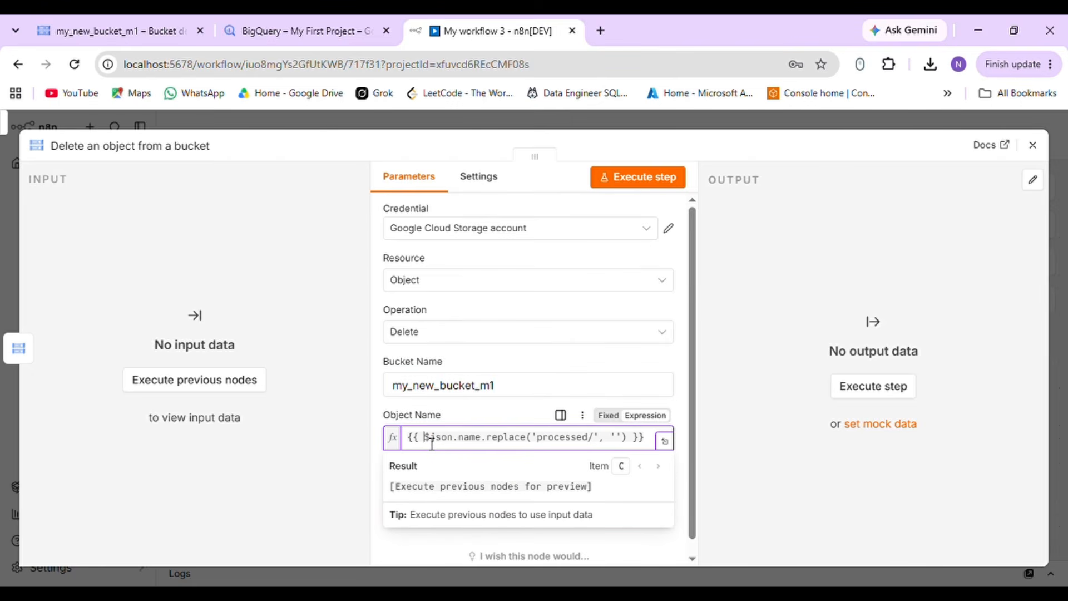
{"action": "key", "text": "BackSpace"}
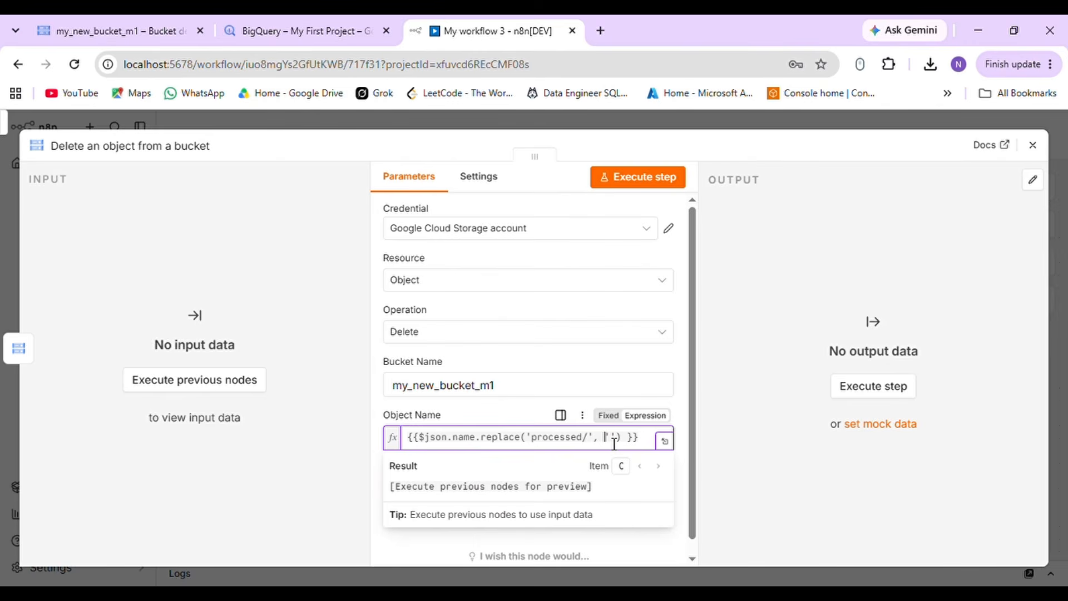
{"action": "key", "text": "BackSpace"}
{"action": "left_click", "coordinate": [725, 409]}
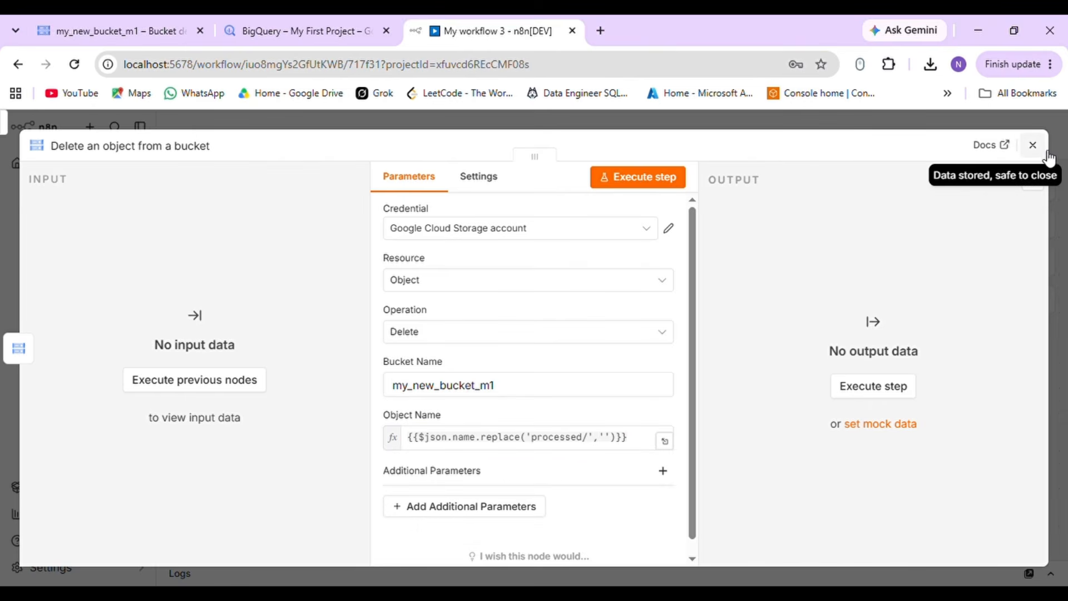
{"action": "left_click", "coordinate": [1045, 154]}
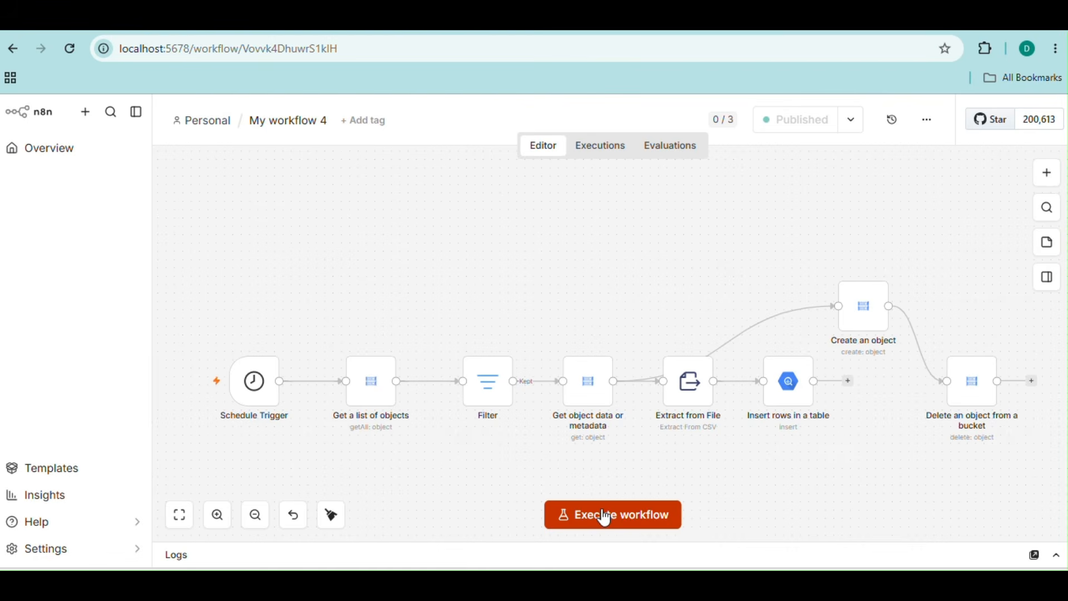
Execute My workflow 4 and switch to the sun-4256 bucket in Google Cloud Storage
{"action": "left_click", "coordinate": [606, 515]}
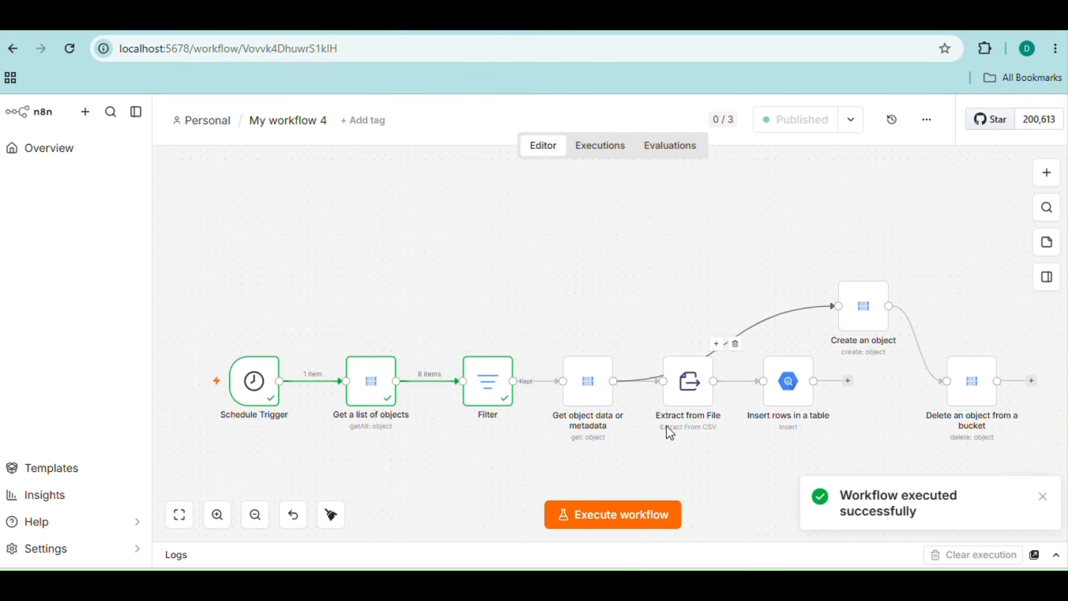
{"action": "key", "text": "alt+Tab"}
{"action": "key", "text": "alt+Tab"}
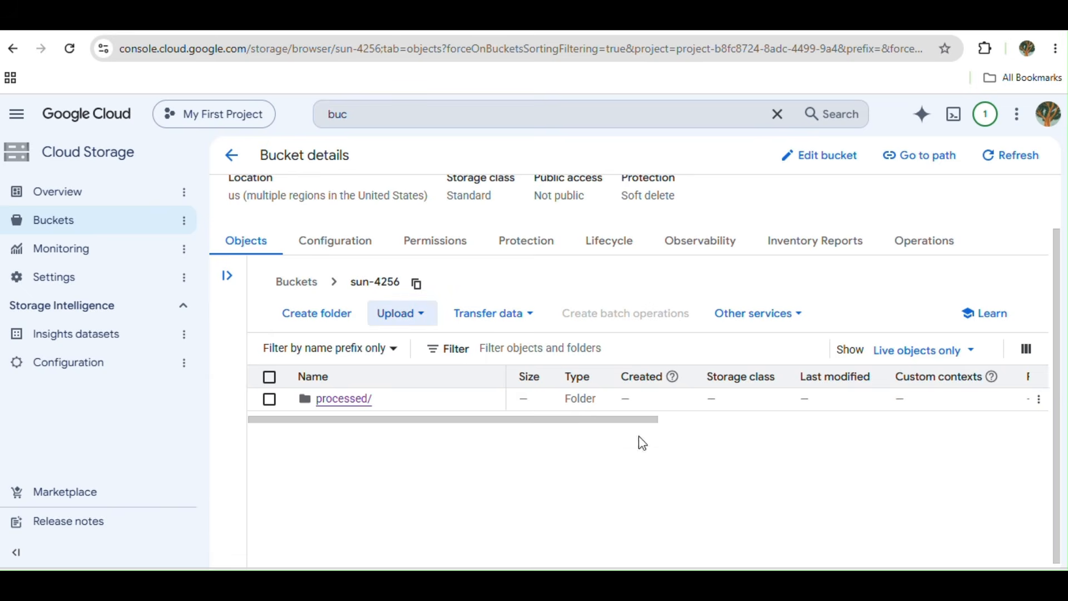
Upload the file diri.txt from the Desktop to the sun-4256 bucket, searching for "diri" to find it
{"action": "left_click", "coordinate": [404, 315]}
{"action": "left_click", "coordinate": [417, 345]}
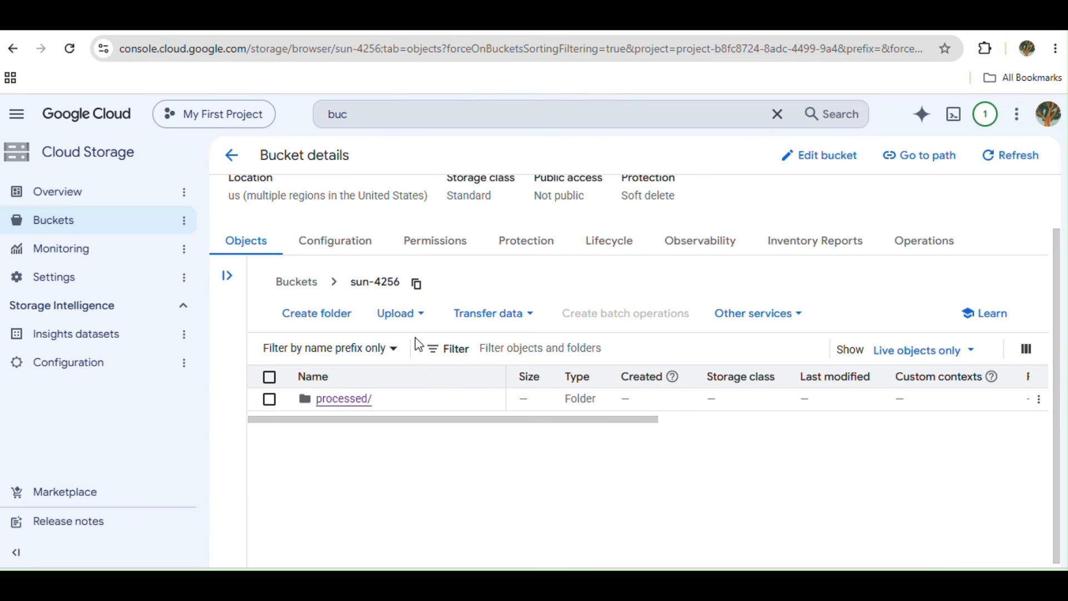
{"action": "scroll", "coordinate": [341, 255], "scroll_direction": "down", "scroll_amount": 5}
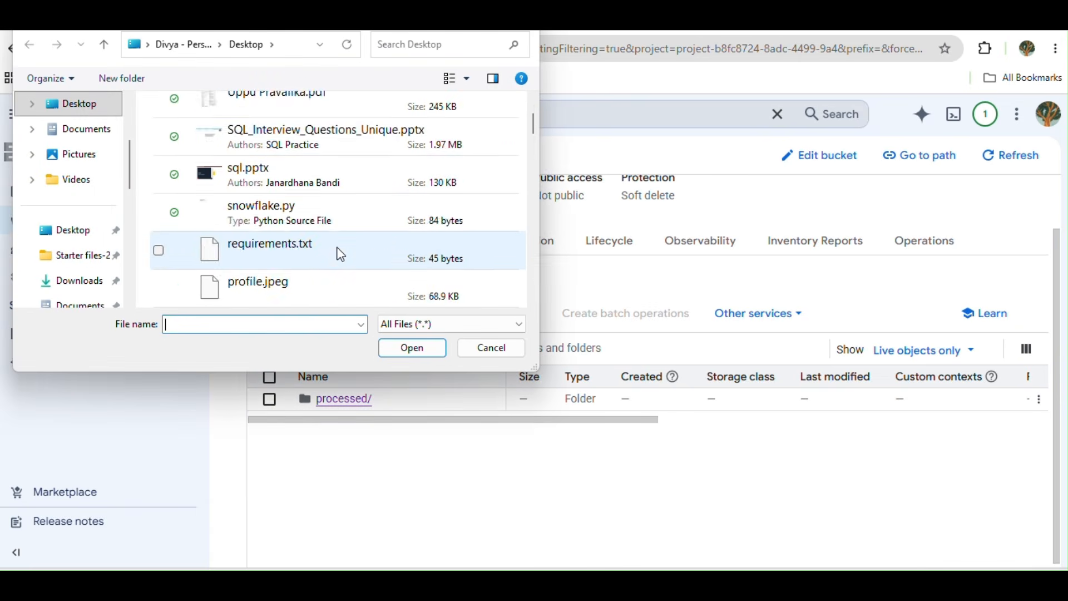
{"action": "scroll", "coordinate": [341, 254], "scroll_direction": "down", "scroll_amount": 6}
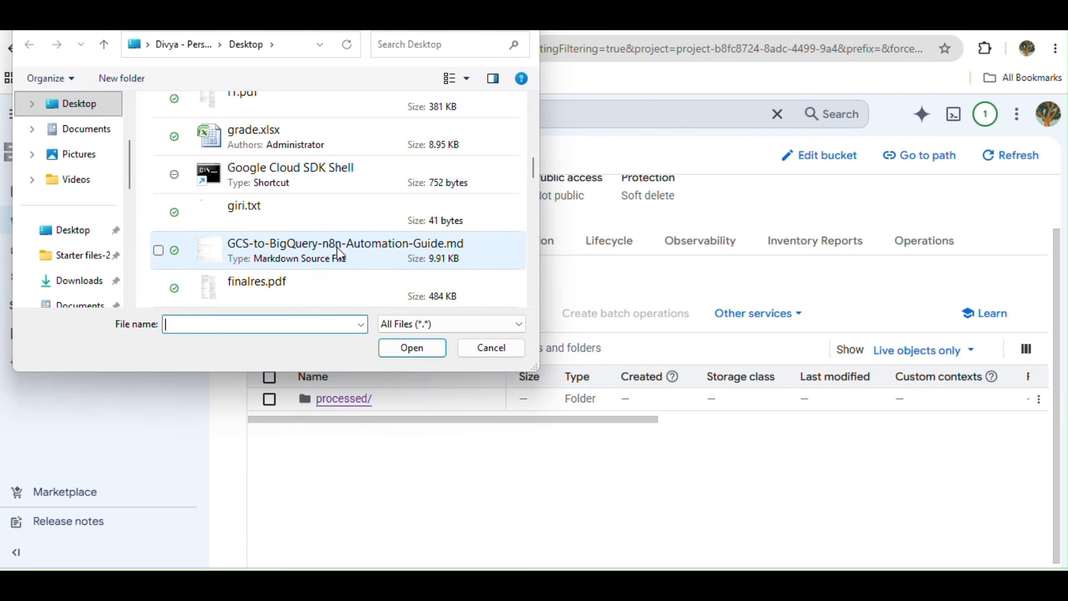
{"action": "scroll", "coordinate": [340, 255], "scroll_direction": "up", "scroll_amount": 1}
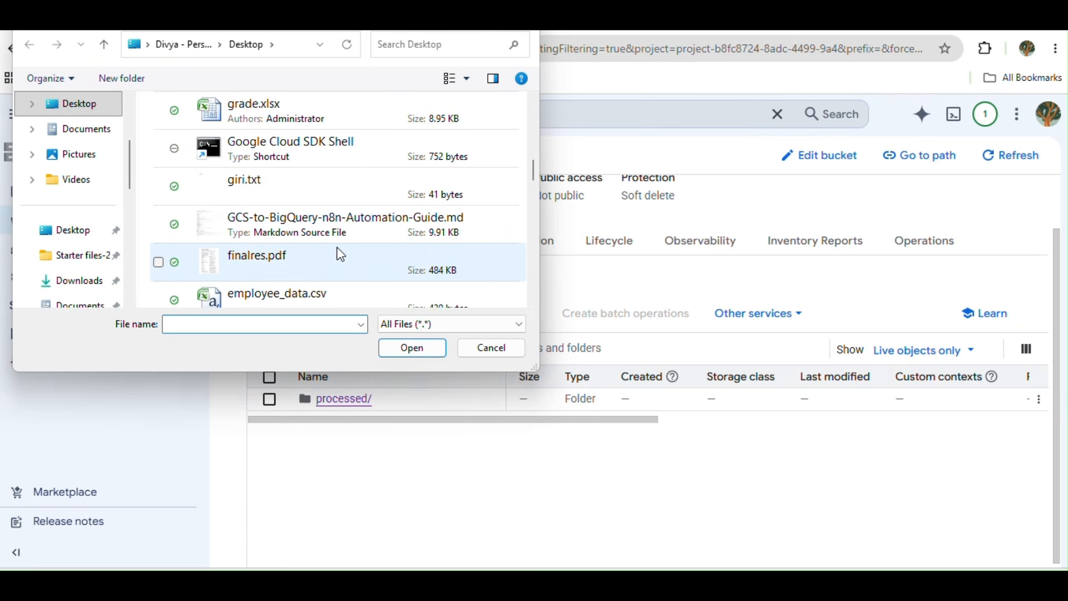
{"action": "scroll", "coordinate": [340, 255], "scroll_direction": "up", "scroll_amount": 8}
{"action": "scroll", "coordinate": [341, 254], "scroll_direction": "down", "scroll_amount": 9}
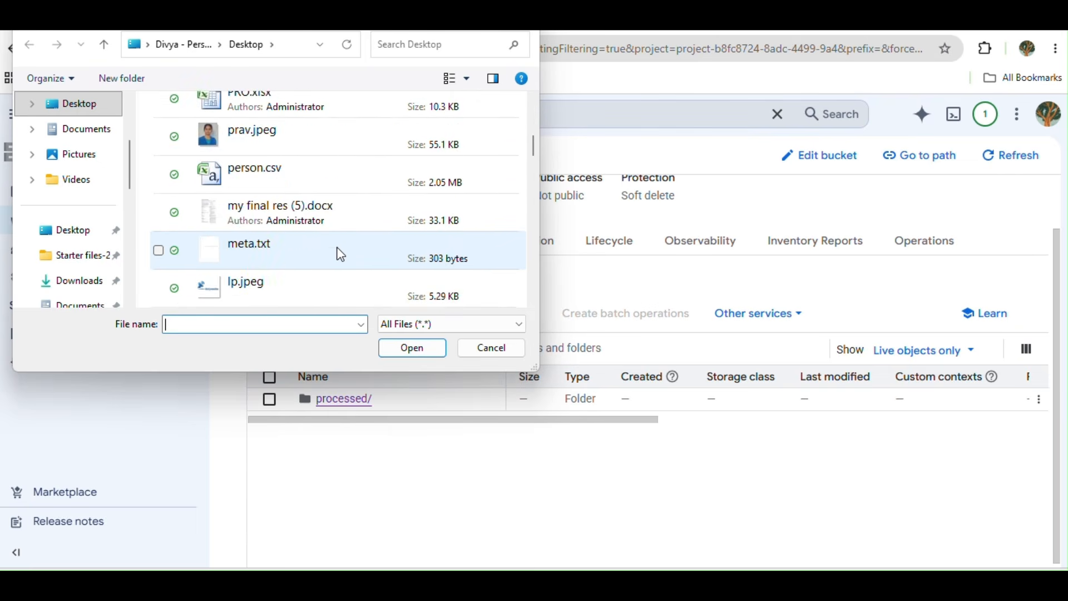
{"action": "scroll", "coordinate": [341, 255], "scroll_direction": "down", "scroll_amount": 12}
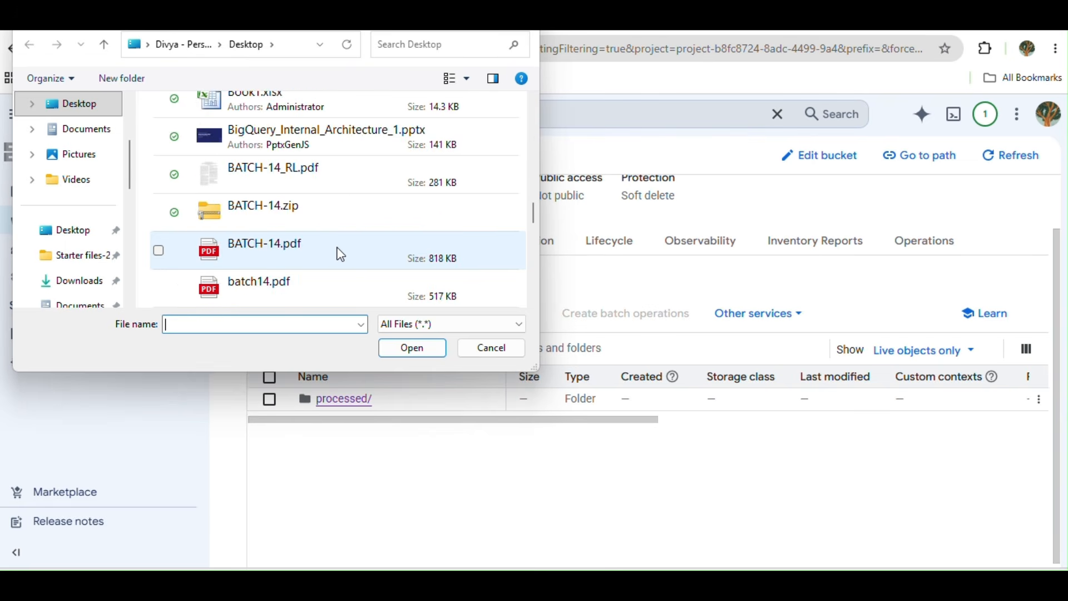
{"action": "scroll", "coordinate": [341, 255], "scroll_direction": "up", "scroll_amount": 20}
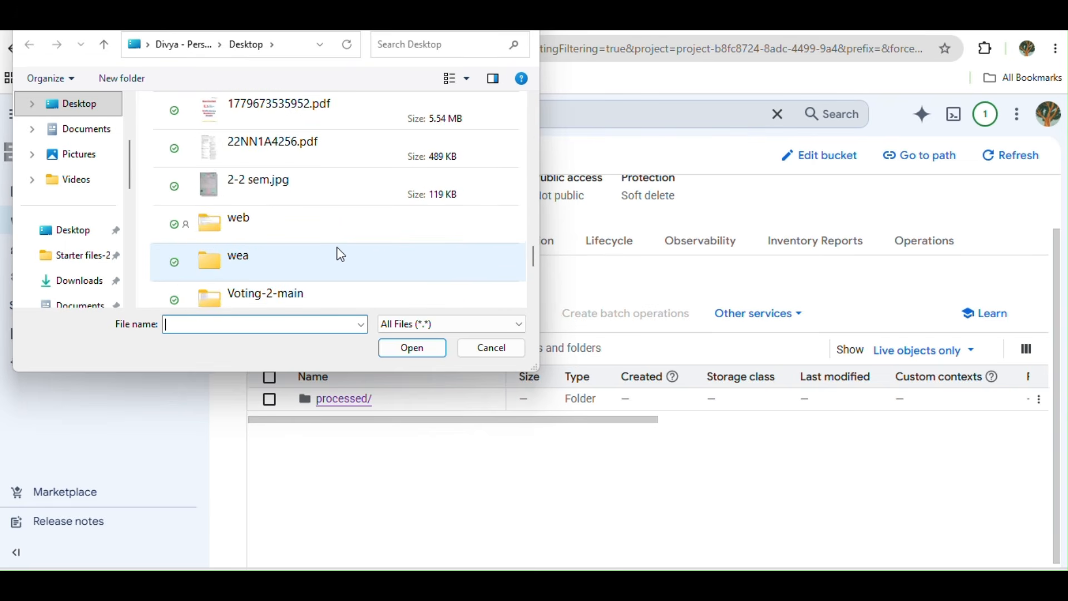
{"action": "left_click", "coordinate": [401, 50]}
{"action": "type", "text": "diri"}
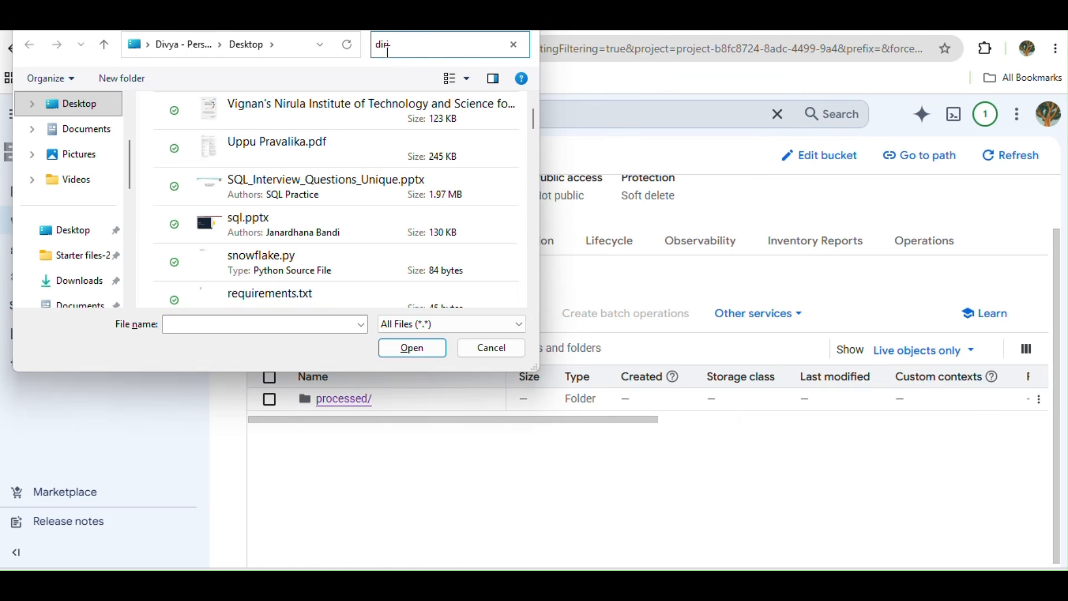
{"action": "left_click", "coordinate": [292, 118]}
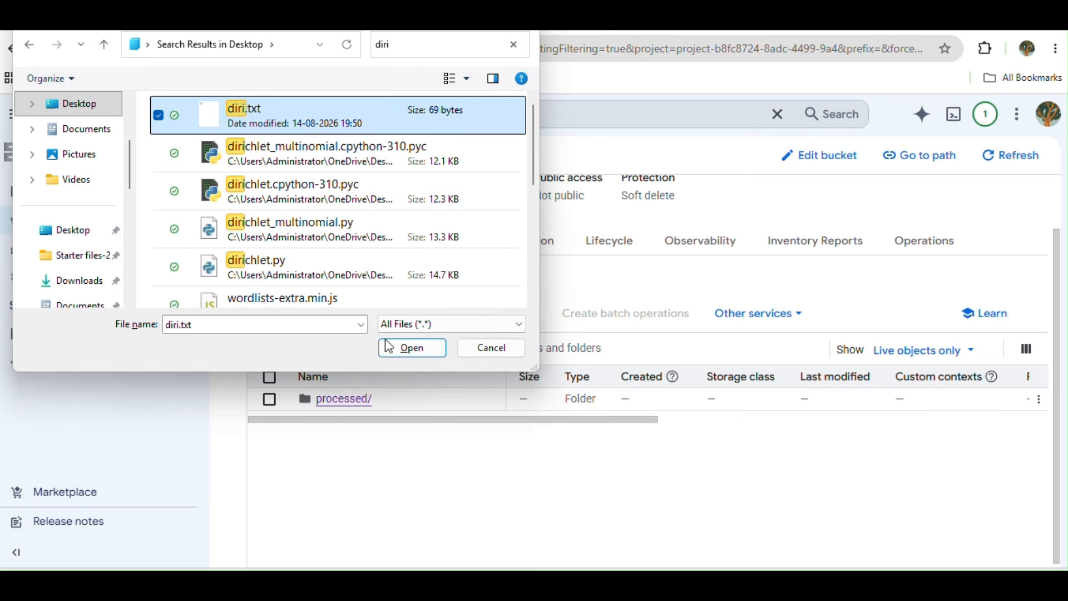
{"action": "left_click", "coordinate": [413, 349]}
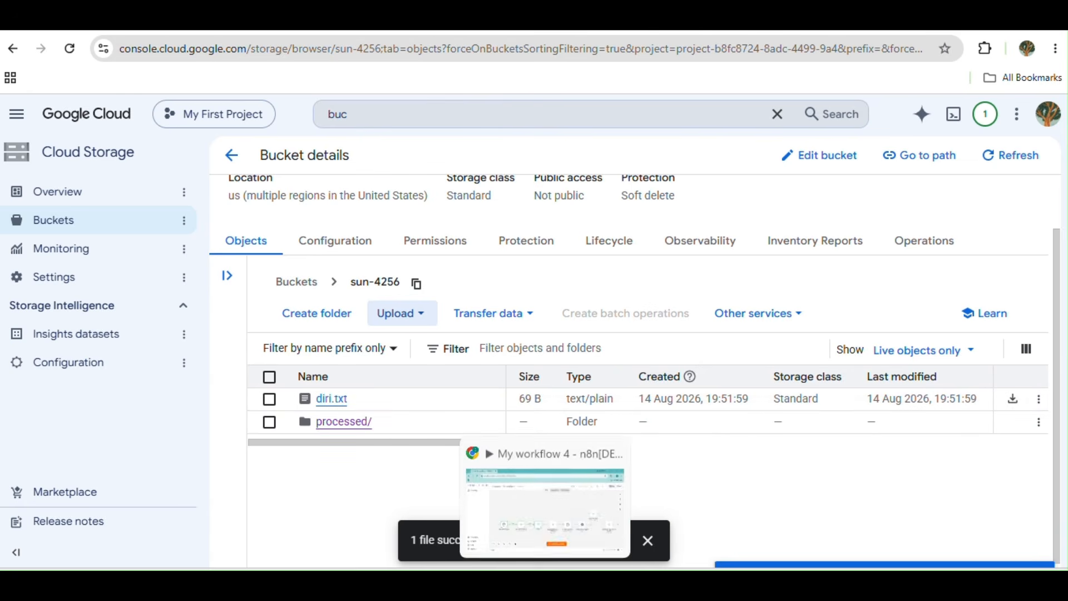
Switch back to My workflow 4 in n8n and execute the workflow on the uploaded file
{"action": "left_click", "coordinate": [546, 582]}
{"action": "left_click", "coordinate": [608, 517]}
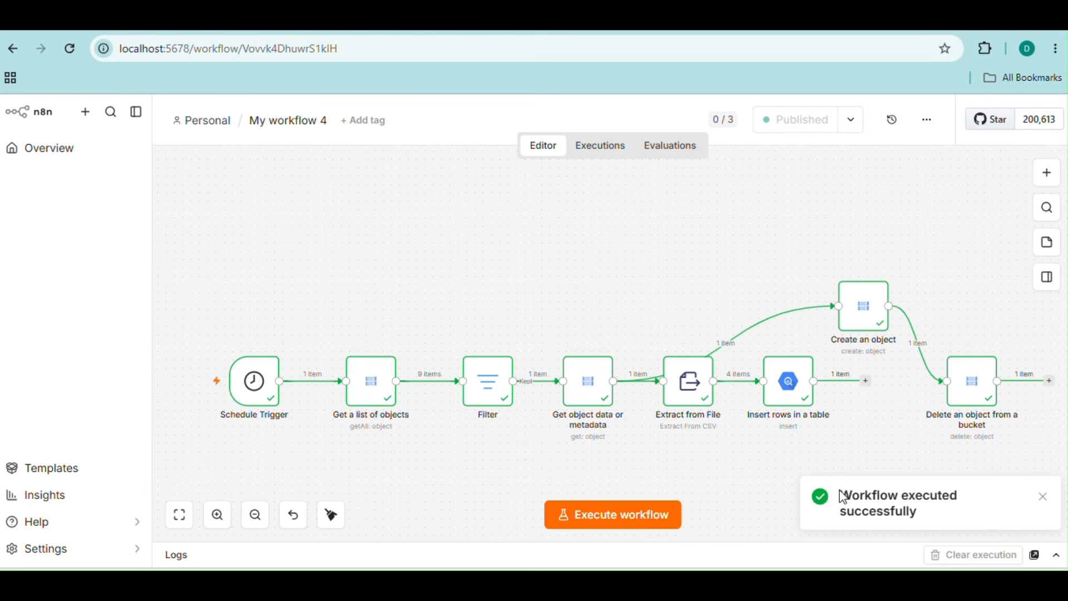
Switch to the sun-4256 bucket in Google Cloud Storage, reload it and check the files in its processed/ folder
{"action": "mouse_move", "coordinate": [615, 589]}
{"action": "left_click", "coordinate": [615, 503]}
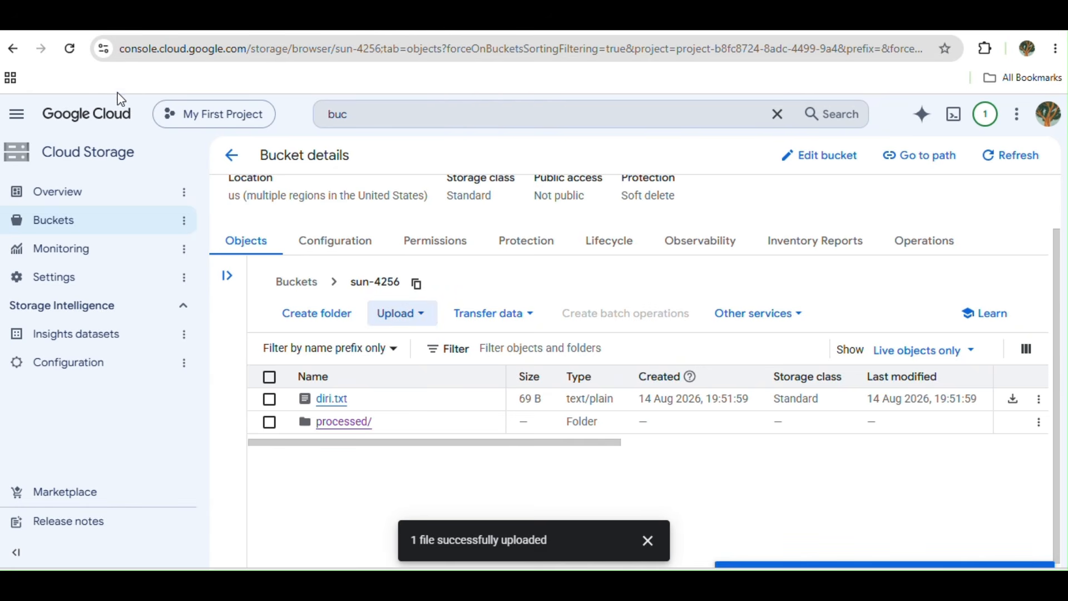
{"action": "left_click", "coordinate": [70, 48]}
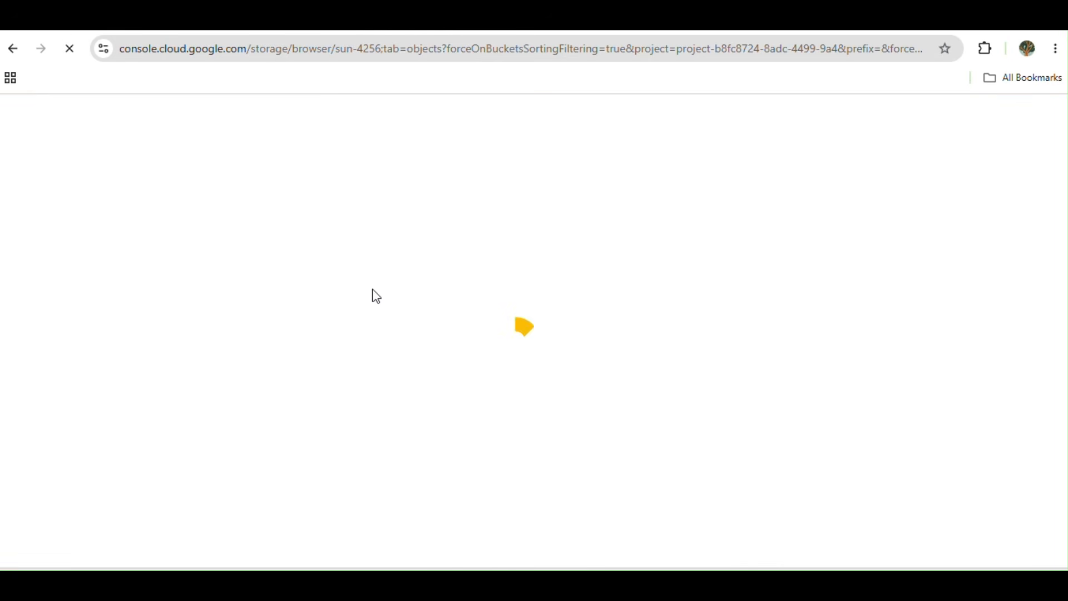
{"action": "left_click", "coordinate": [345, 462]}
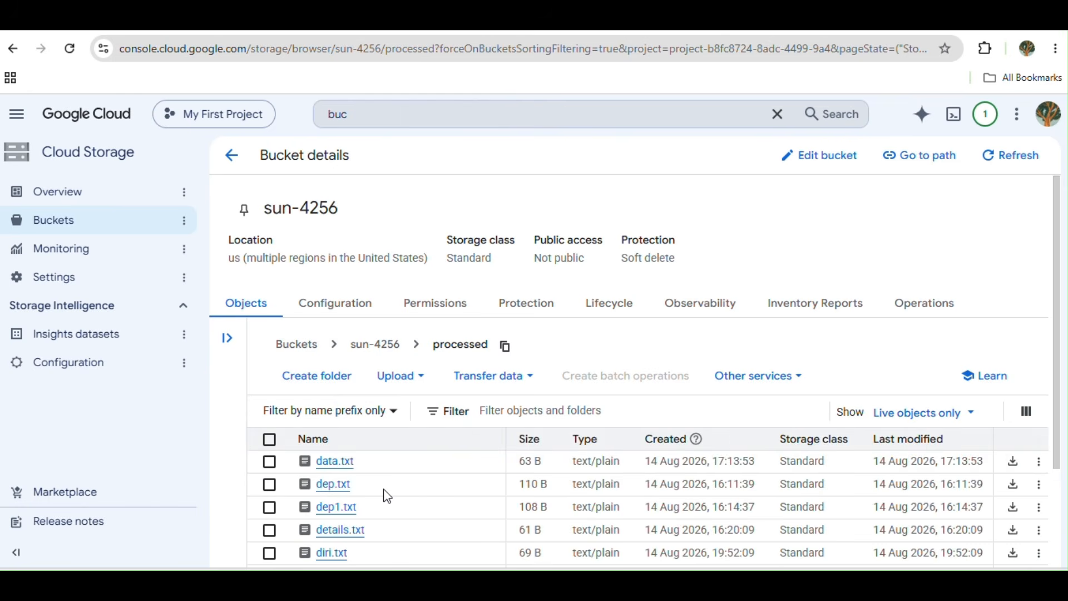
{"action": "scroll", "coordinate": [329, 309], "scroll_direction": "down", "scroll_amount": 2}
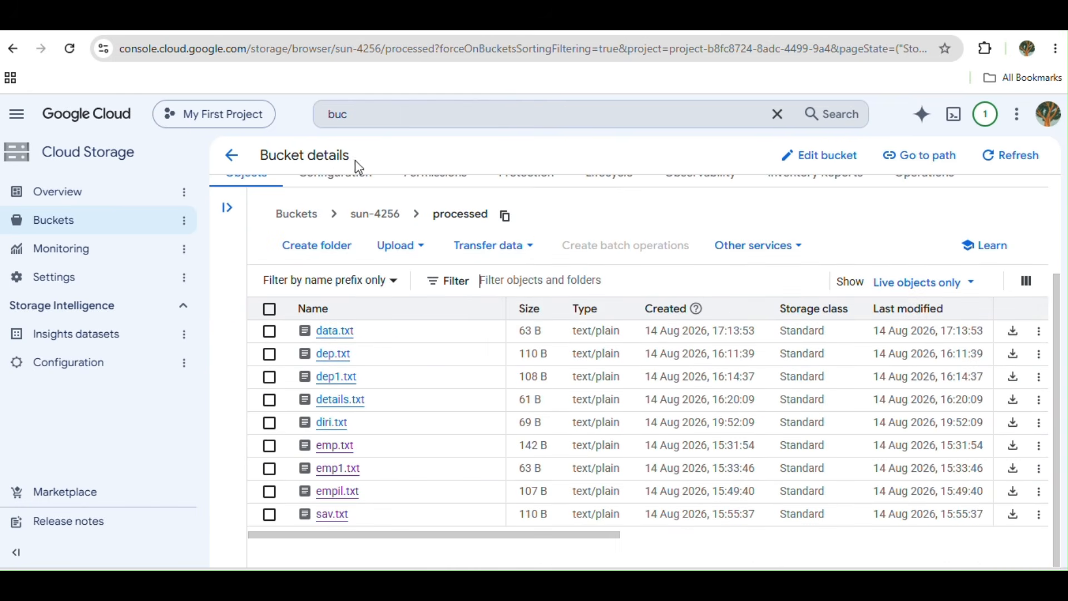
Go to BigQuery, expand the project's div256 dataset and open a query on its emp_details table
{"action": "left_click", "coordinate": [364, 118]}
{"action": "type", "text": "kets"}
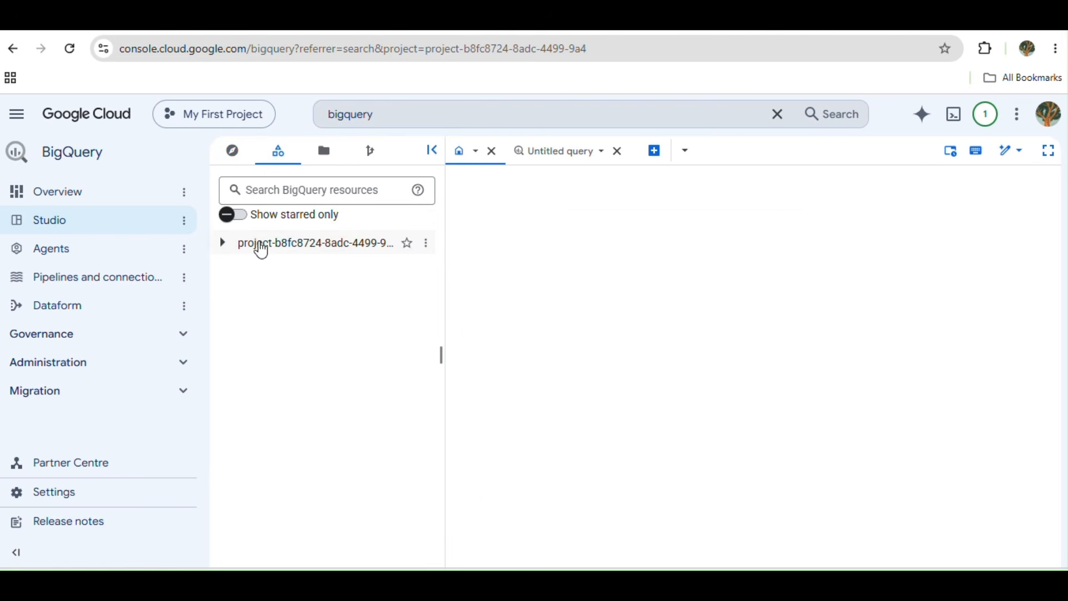
{"action": "left_click", "coordinate": [222, 243]}
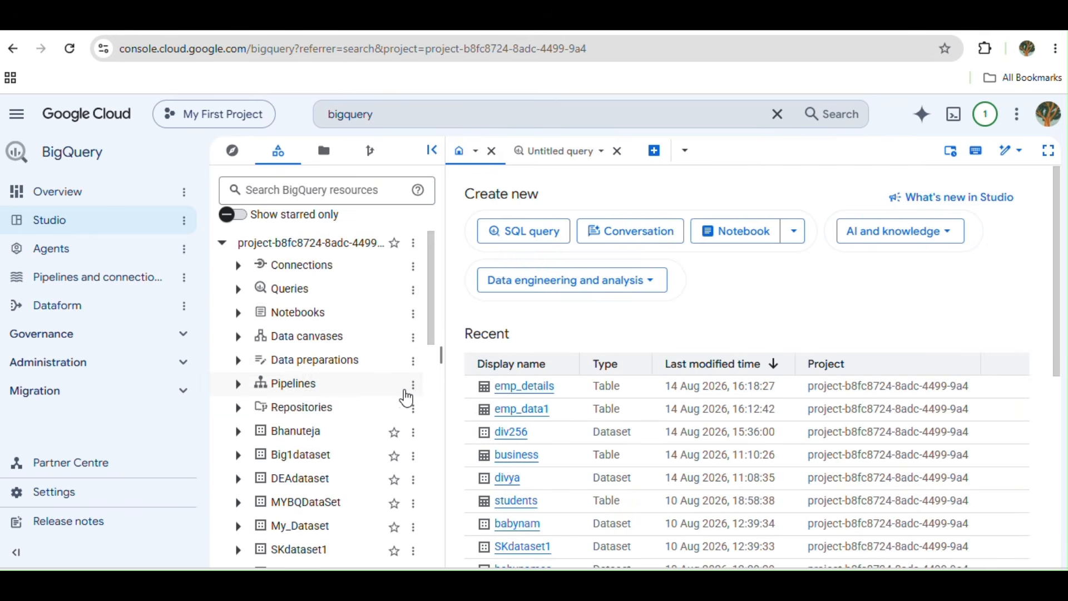
{"action": "scroll", "coordinate": [310, 486], "scroll_direction": "down", "scroll_amount": 3}
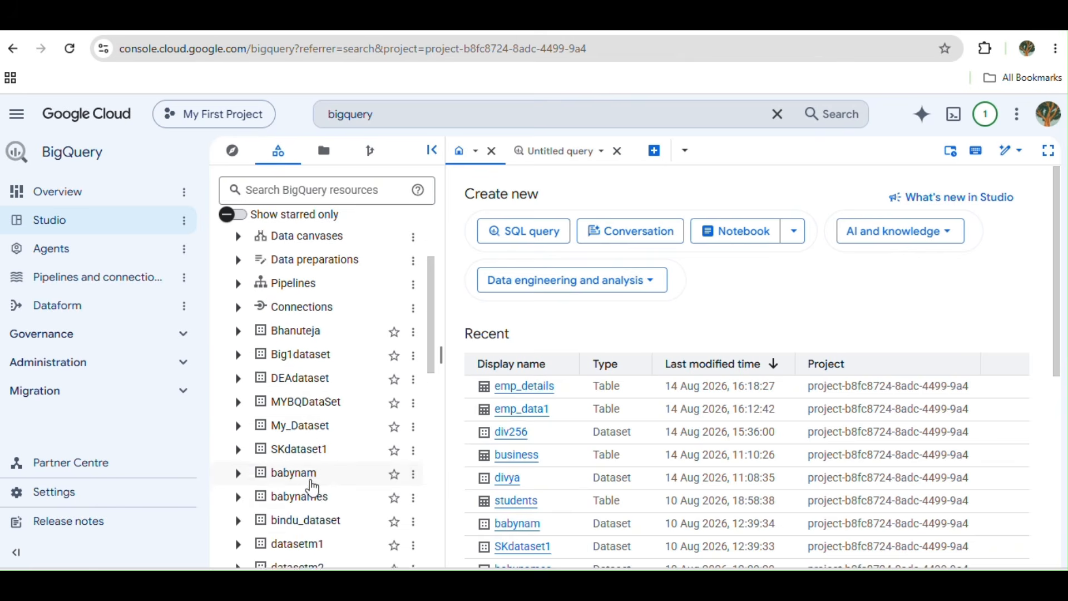
{"action": "scroll", "coordinate": [310, 486], "scroll_direction": "down", "scroll_amount": 1}
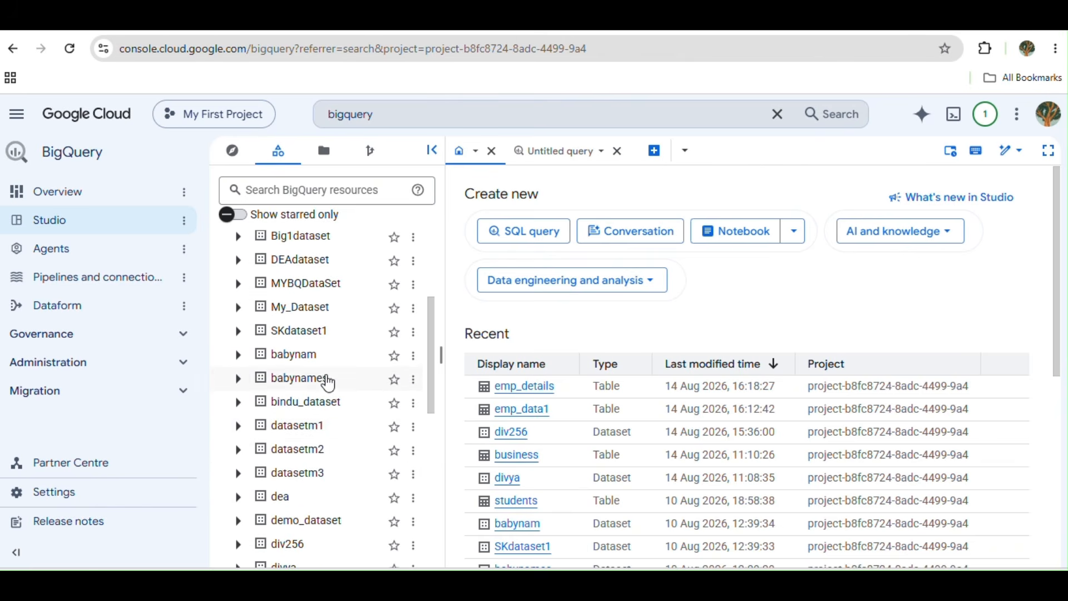
{"action": "scroll", "coordinate": [276, 558], "scroll_direction": "down", "scroll_amount": 3}
{"action": "left_click", "coordinate": [237, 413]}
{"action": "left_click", "coordinate": [413, 413]}
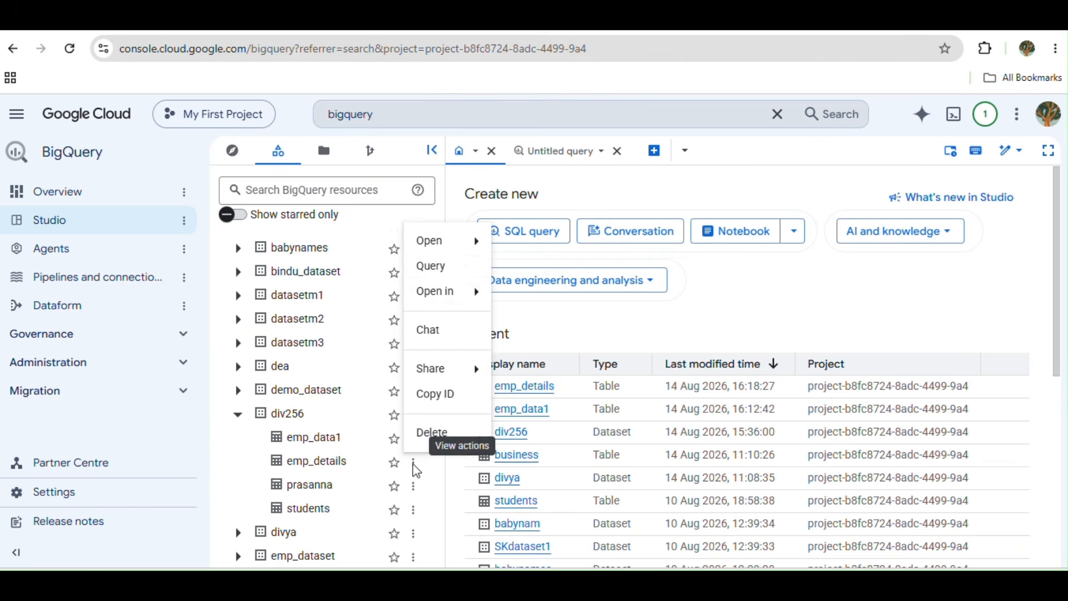
{"action": "left_click", "coordinate": [433, 265]}
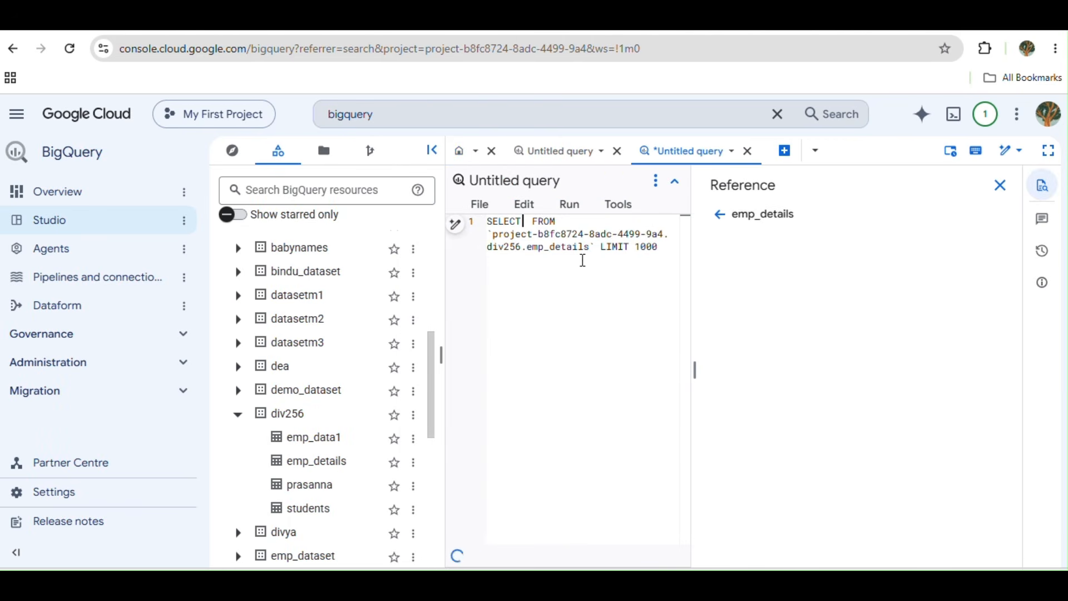
Run the emp_details query, enlarge the results area and review the returned rows
{"action": "left_click", "coordinate": [630, 180]}
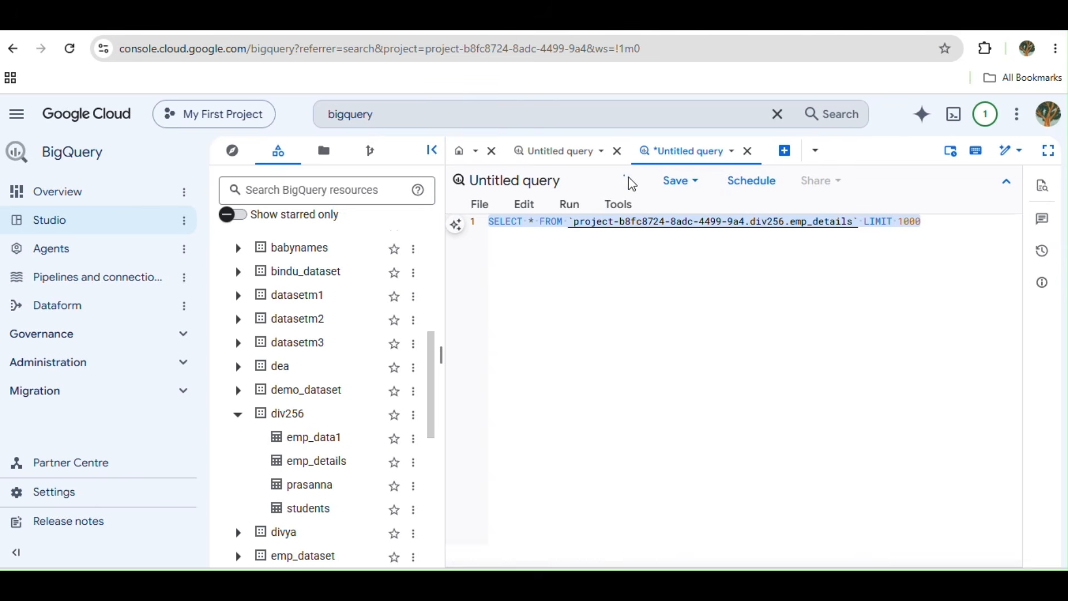
{"action": "scroll", "coordinate": [651, 483], "scroll_direction": "down", "scroll_amount": 2}
{"action": "scroll", "coordinate": [651, 483], "scroll_direction": "up", "scroll_amount": 2}
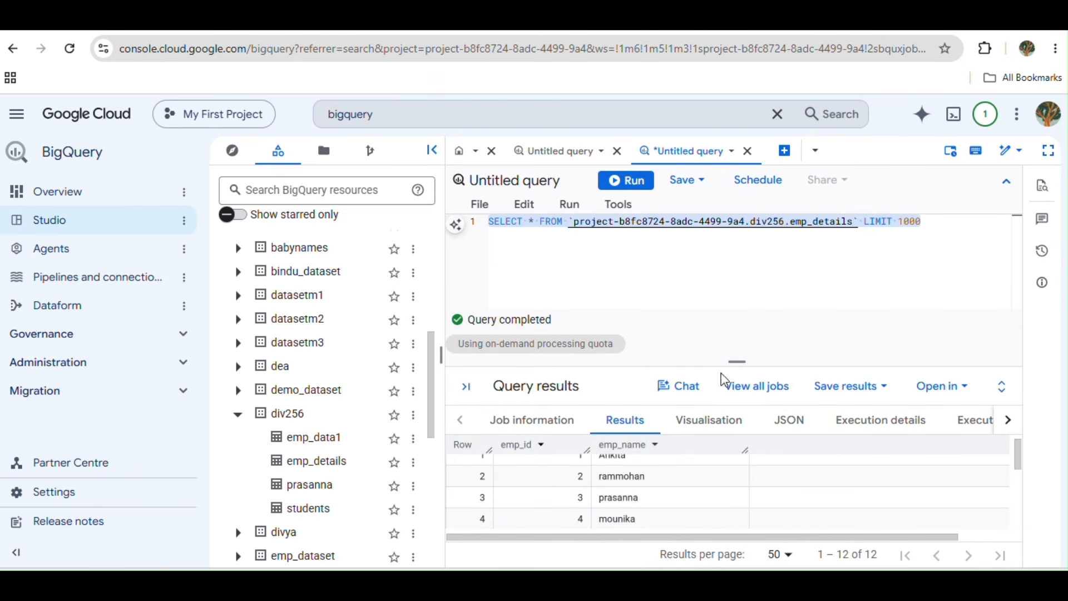
{"action": "left_click_drag", "start_coordinate": [732, 361], "coordinate": [742, 136]}
{"action": "scroll", "coordinate": [655, 367], "scroll_direction": "up", "scroll_amount": 1}
{"action": "scroll", "coordinate": [658, 383], "scroll_direction": "down", "scroll_amount": 1}
{"action": "scroll", "coordinate": [657, 383], "scroll_direction": "down", "scroll_amount": 1}
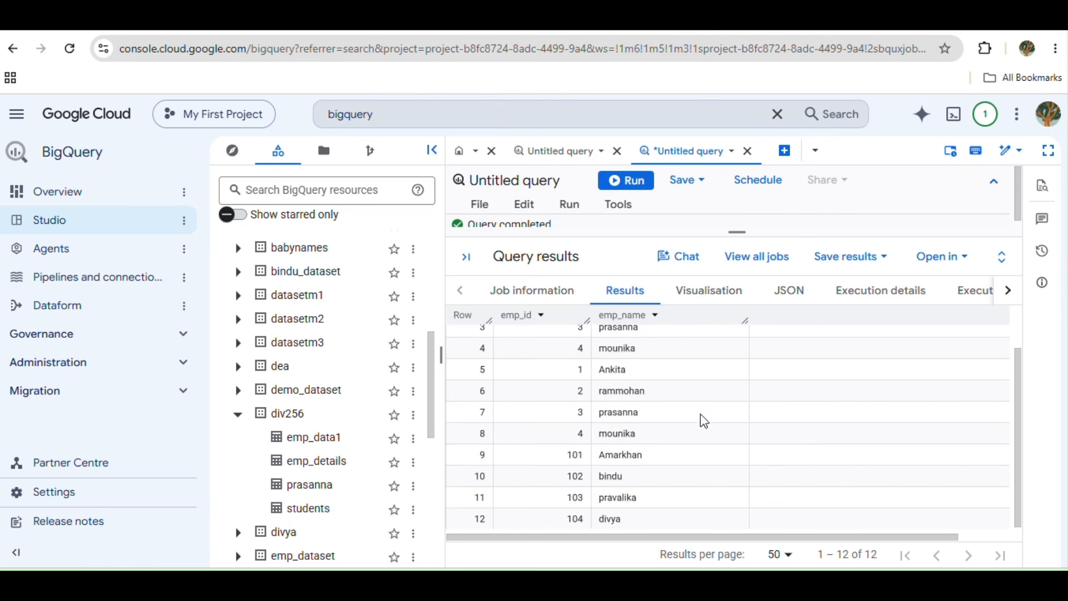
{"action": "scroll", "coordinate": [693, 429], "scroll_direction": "up", "scroll_amount": 2}
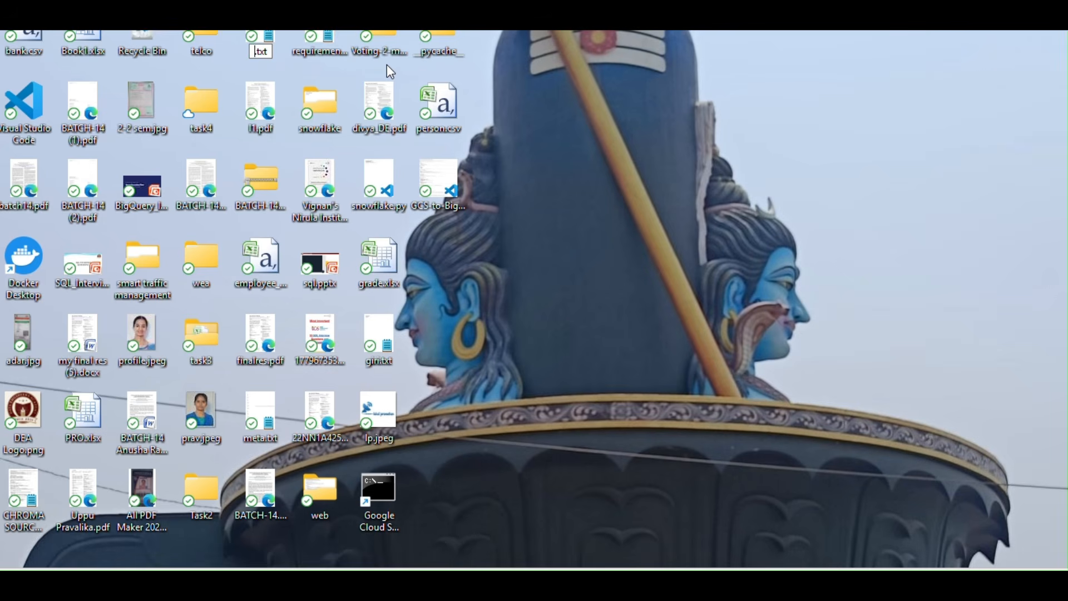
Name the new desktop text file ram.txt and change its employee IDs to 111, 112, 113 and 114
{"action": "type", "text": "ram"}
{"action": "key", "text": "Return"}
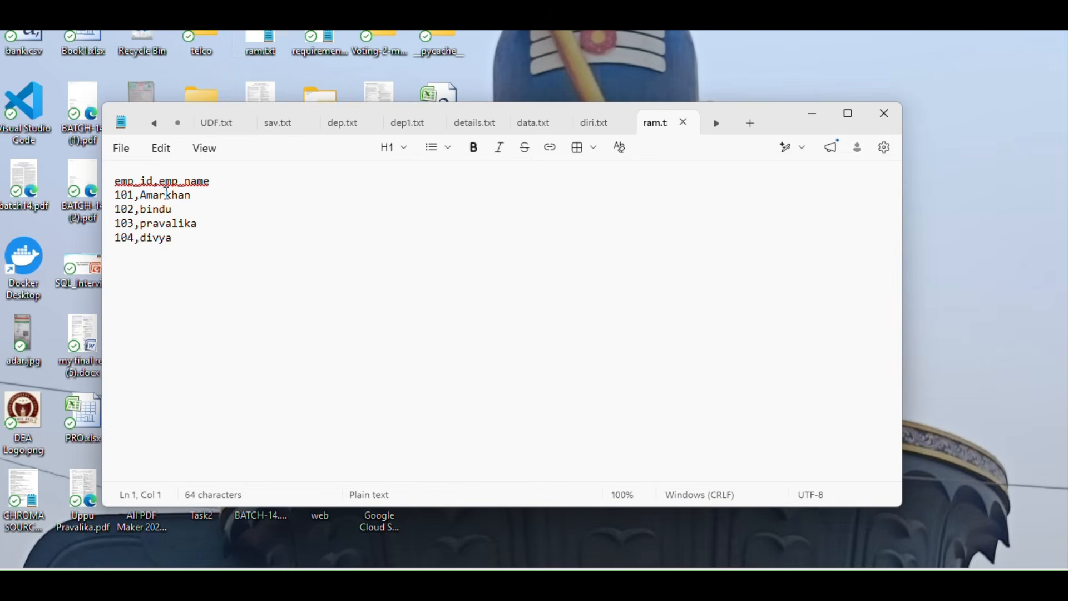
{"action": "left_click", "coordinate": [133, 196]}
{"action": "key", "text": "BackSpace"}
{"action": "type", "text": "1"}
{"action": "left_click", "coordinate": [130, 209]}
{"action": "key", "text": "BackSpace"}
{"action": "type", "text": "1"}
{"action": "left_click", "coordinate": [128, 224]}
{"action": "key", "text": "BackSpace"}
{"action": "type", "text": "1"}
{"action": "left_click", "coordinate": [129, 237]}
{"action": "key", "text": "BackSpace"}
{"action": "type", "text": "1"}
Replace the employee names for IDs 111 and 112 in ram.txt with new ones
{"action": "key", "text": "BackSpace"}
{"action": "key", "text": "BackSpace"}
{"action": "key", "text": "BackSpace"}
{"action": "key", "text": "BackSpace"}
{"action": "key", "text": "BackSpace"}
{"action": "key", "text": "BackSpace"}
{"action": "key", "text": "BackSpace"}
{"action": "type", "text": "shiny"}
{"action": "key", "text": "BackSpace"}
{"action": "key", "text": "BackSpace"}
{"action": "key", "text": "BackSpace"}
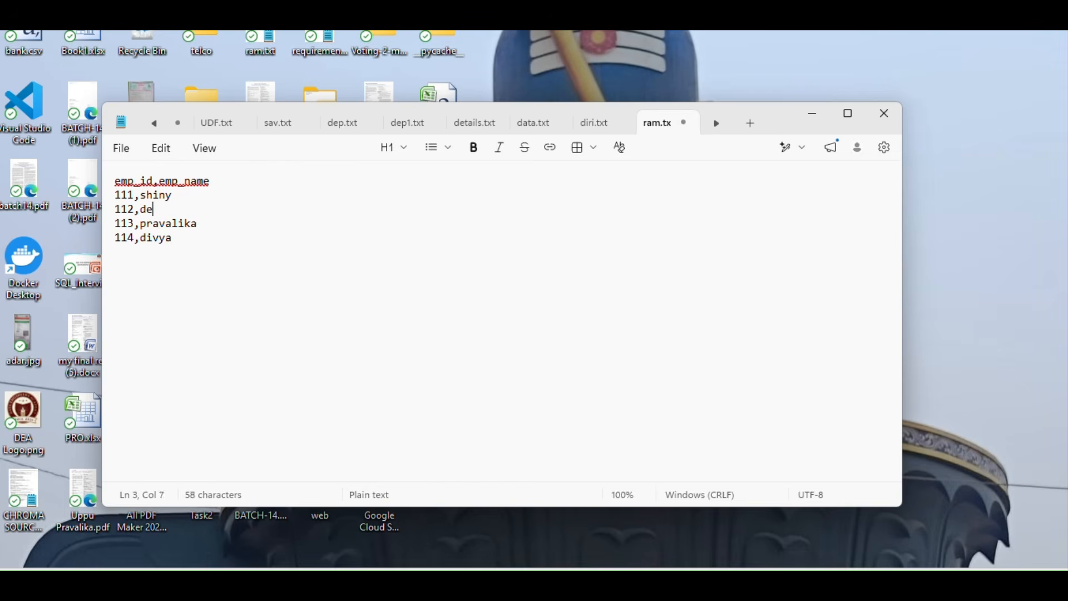
{"action": "type", "text": "ns"}
Replace the employee names for IDs 113 and 114 in ram.txt with new ones
{"action": "left_click", "coordinate": [201, 224]}
{"action": "key", "text": "BackSpace"}
{"action": "key", "text": "BackSpace"}
{"action": "key", "text": "BackSpace"}
{"action": "key", "text": "BackSpace"}
{"action": "key", "text": "BackSpace"}
{"action": "key", "text": "BackSpace"}
{"action": "key", "text": "BackSpace"}
{"action": "key", "text": "BackSpace"}
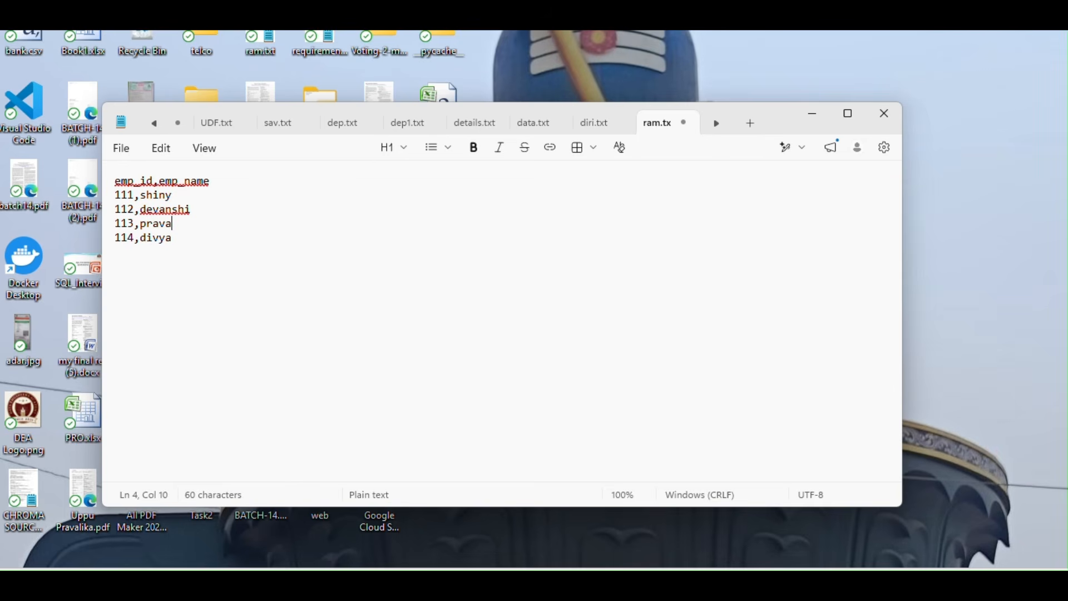
{"action": "type", "text": "bha"}
{"action": "key", "text": "BackSpace"}
{"action": "key", "text": "BackSpace"}
{"action": "key", "text": "BackSpace"}
{"action": "key", "text": "BackSpace"}
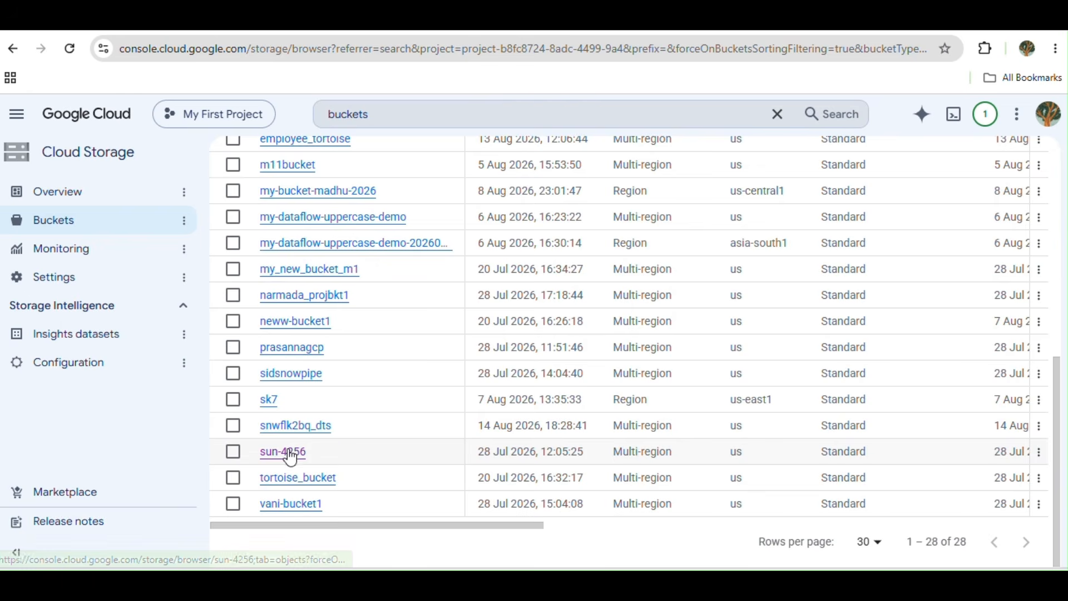
Open the sun-4256 bucket and upload ram.txt from the Desktop, searching for "ram" to find it
{"action": "left_click", "coordinate": [285, 451]}
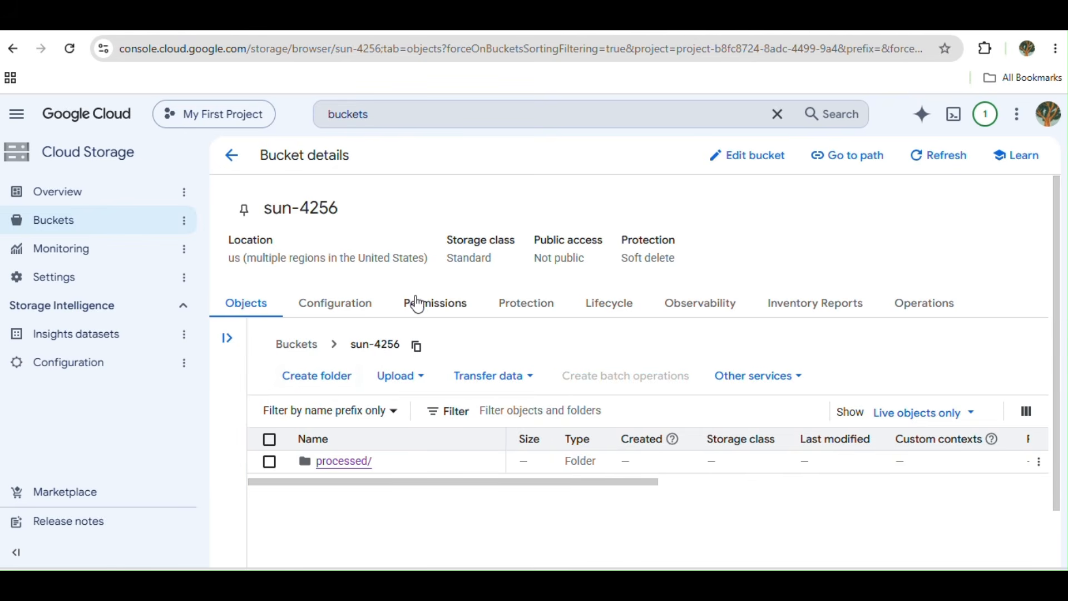
{"action": "left_click", "coordinate": [398, 382]}
{"action": "left_click", "coordinate": [410, 410]}
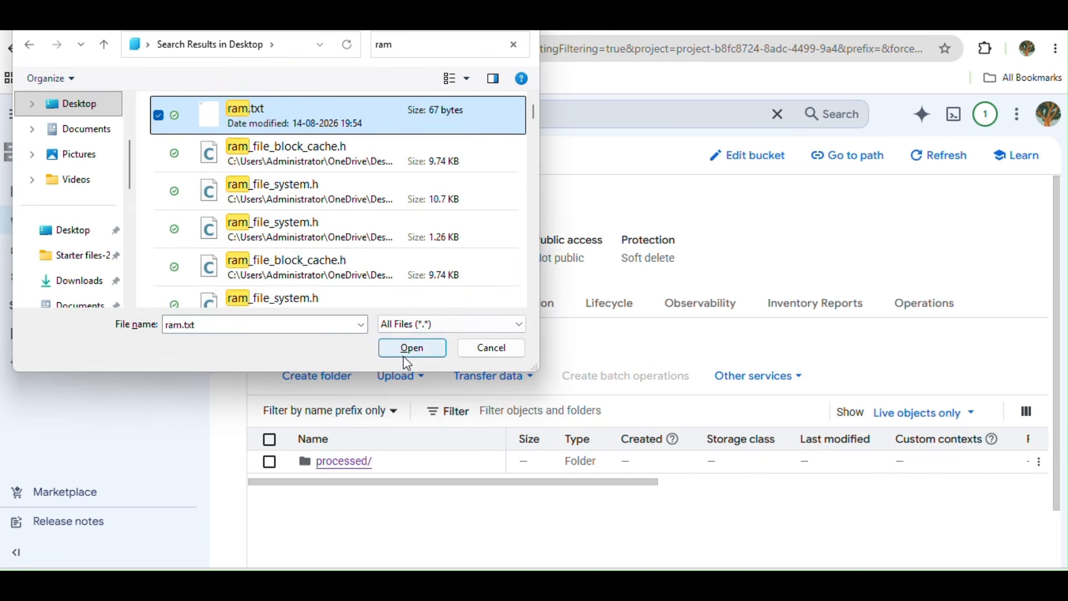
{"action": "left_click", "coordinate": [403, 353]}
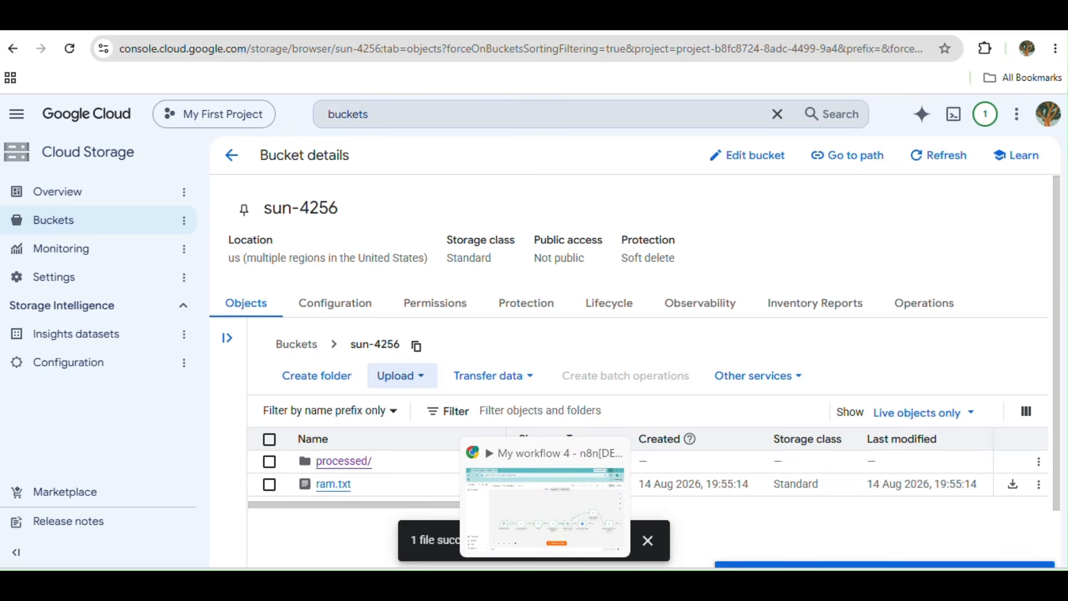
Check My workflow 4 in n8n, then return to the sun-4256 bucket and dismiss the upload notification
{"action": "left_click", "coordinate": [555, 544]}
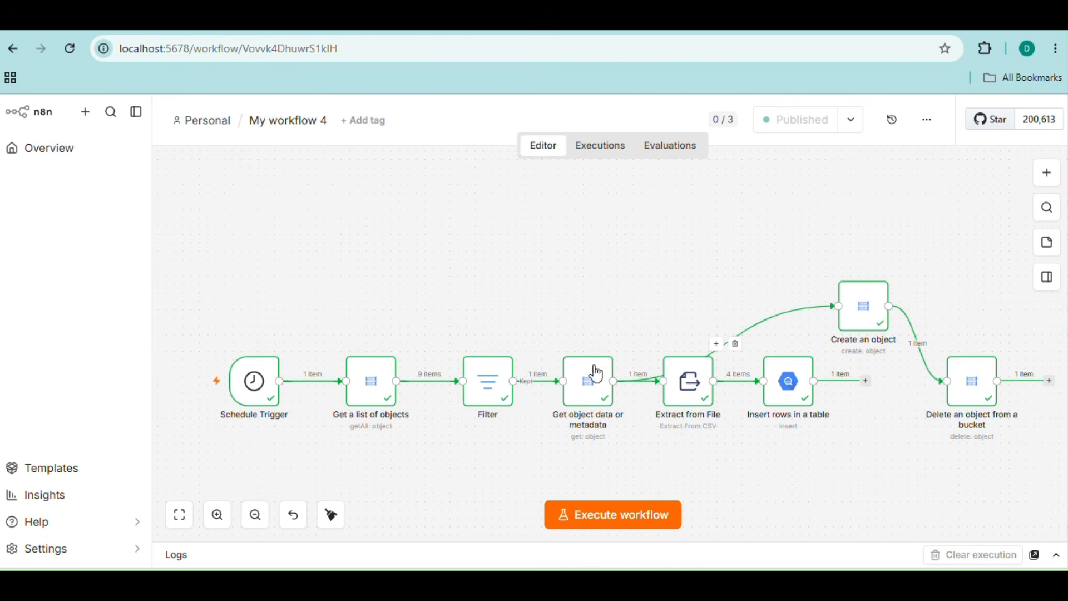
{"action": "mouse_move", "coordinate": [778, 142]}
{"action": "mouse_move", "coordinate": [615, 583]}
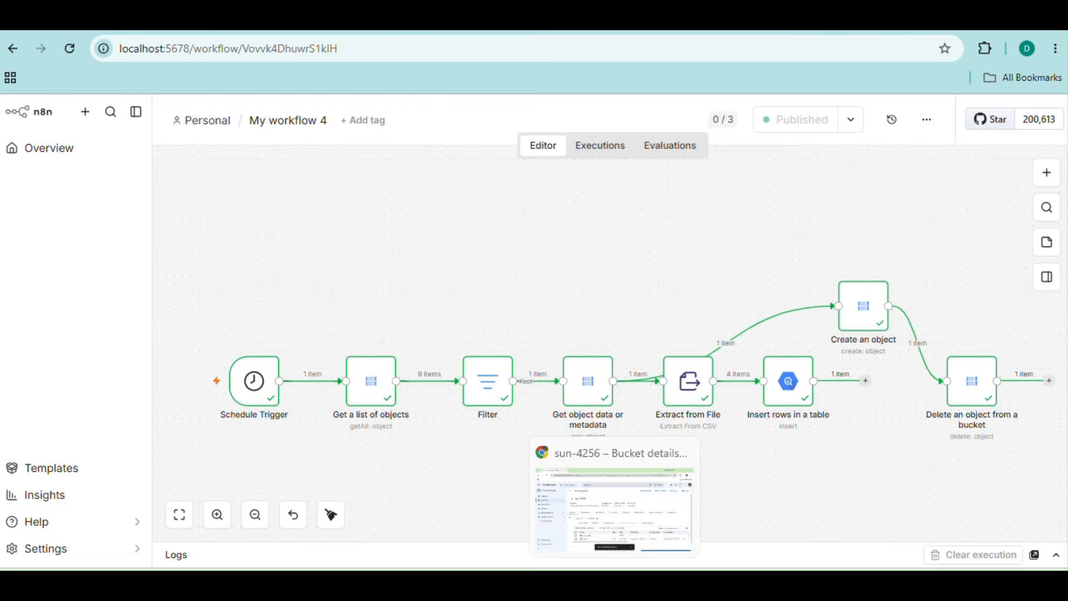
{"action": "left_click", "coordinate": [615, 507]}
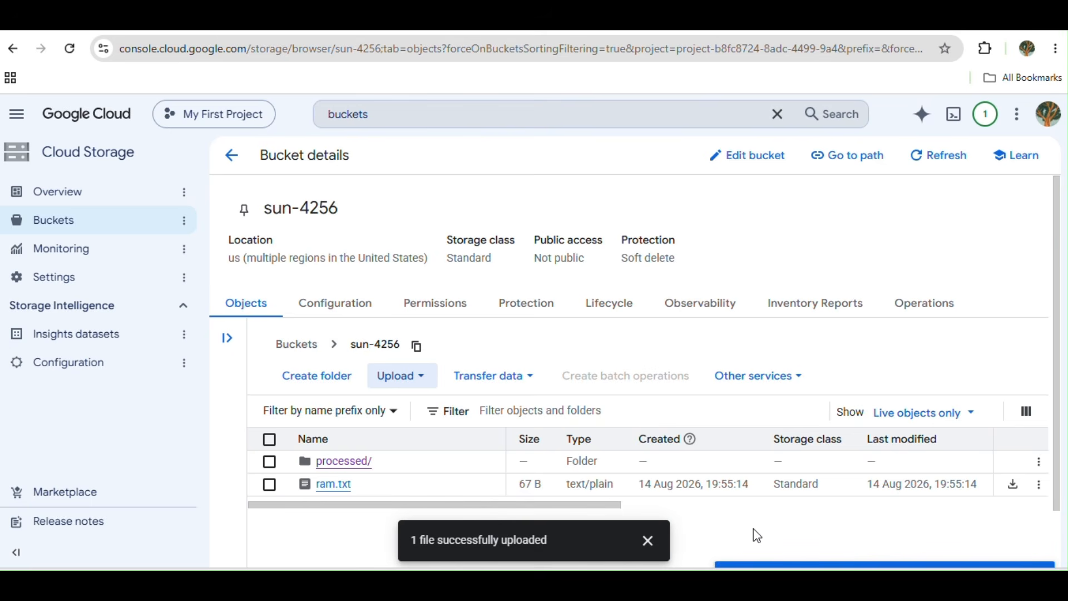
{"action": "left_click", "coordinate": [648, 540]}
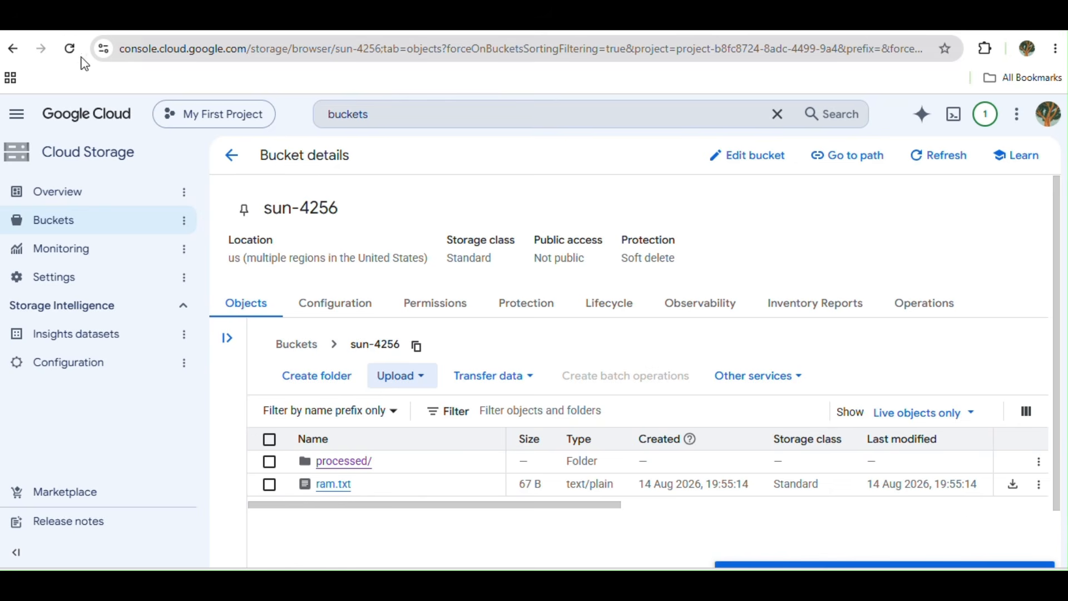
Recheck My workflow 4 in n8n, reload the sun-4256 bucket and inspect its processed/ folder for ram.txt
{"action": "left_click", "coordinate": [546, 584]}
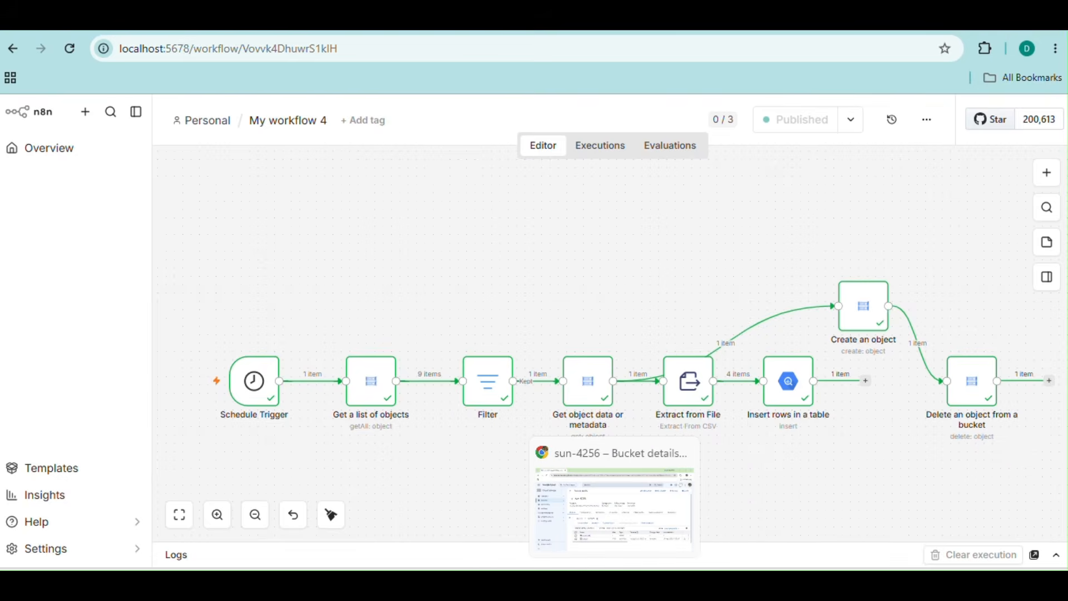
{"action": "left_click", "coordinate": [614, 584]}
{"action": "key", "text": "F5"}
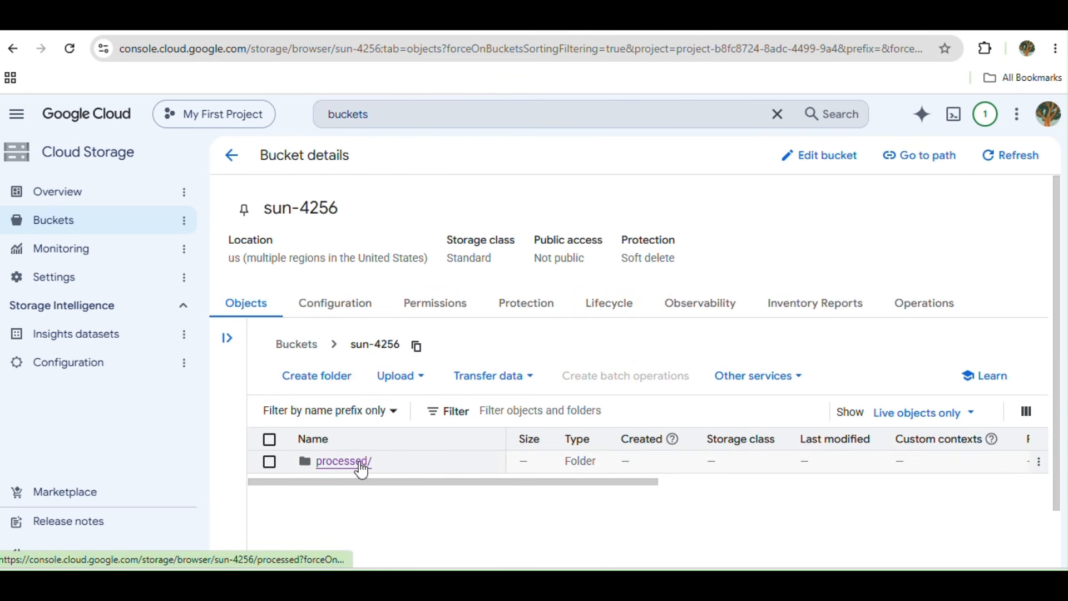
{"action": "left_click", "coordinate": [362, 469]}
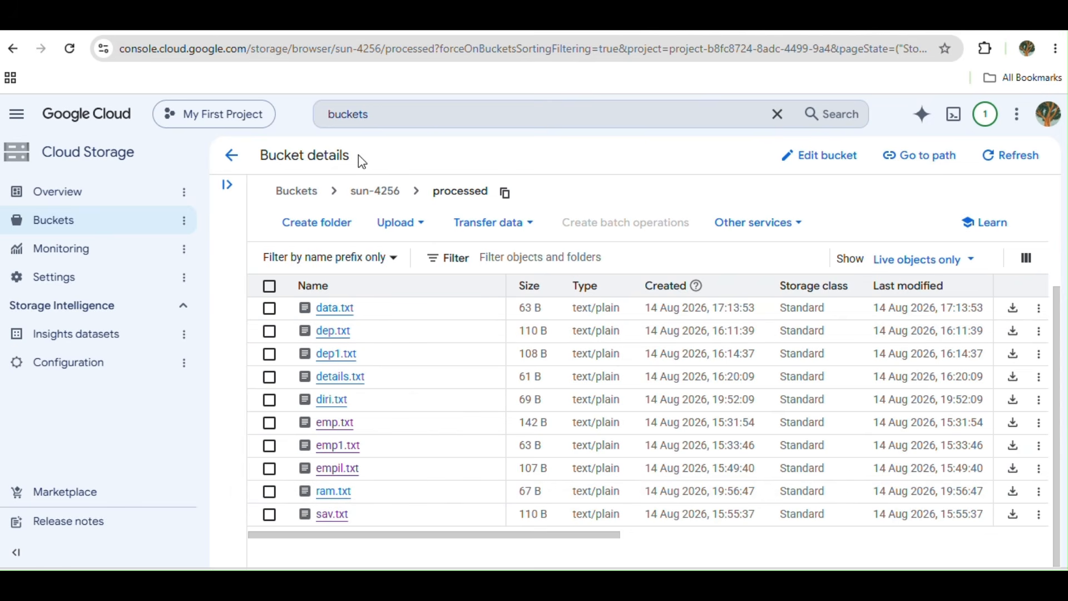
Go to BigQuery, query the emp_details table in div256 and highlight the rows with emp_id 111 to 114
{"action": "left_click", "coordinate": [374, 114]}
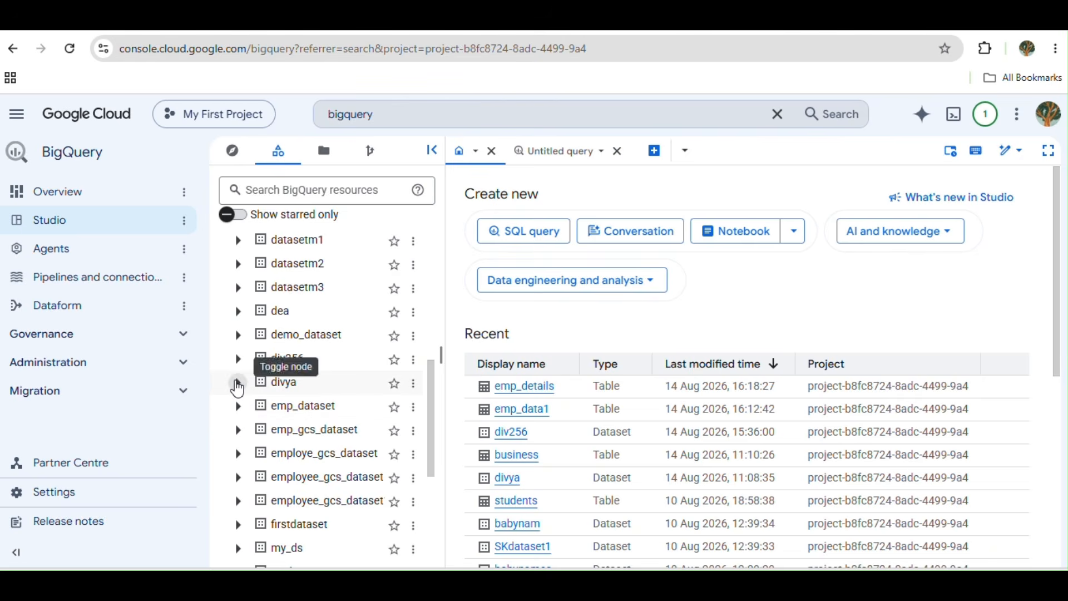
{"action": "left_click", "coordinate": [237, 384]}
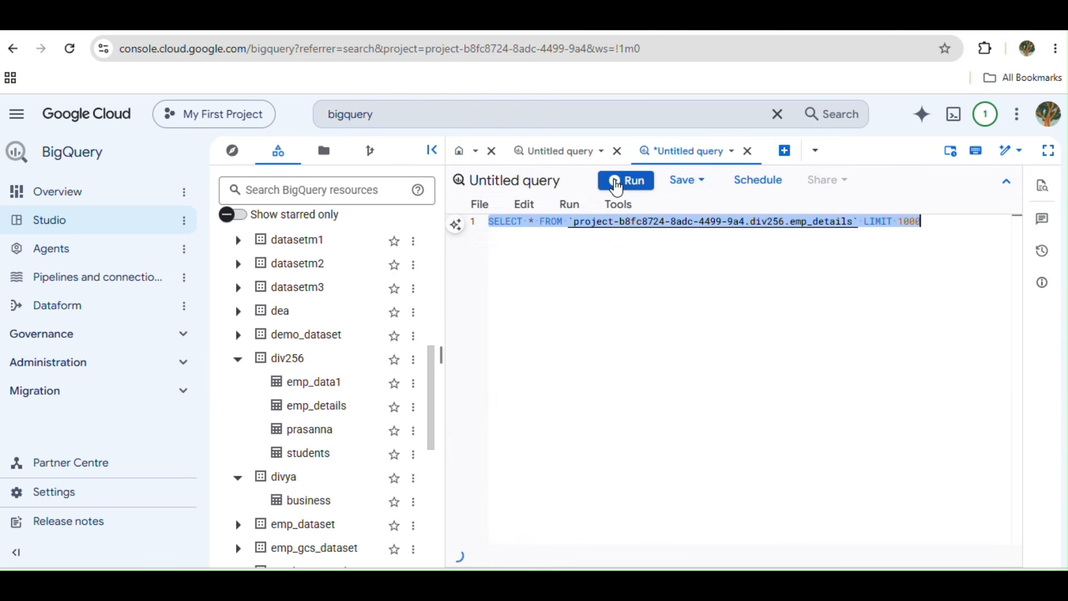
{"action": "left_click", "coordinate": [617, 181]}
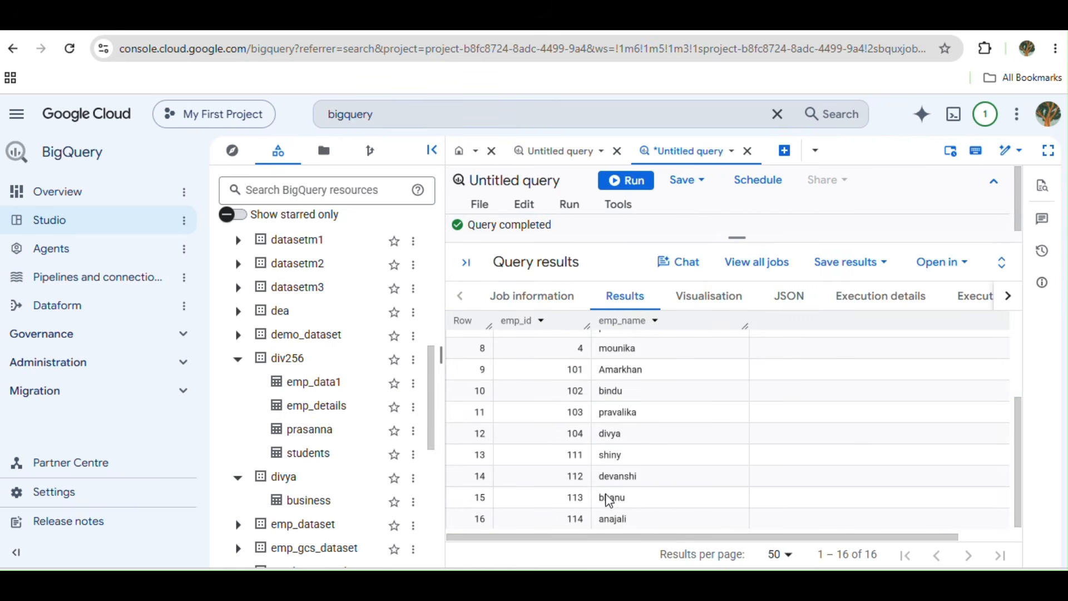
{"action": "left_click_drag", "start_coordinate": [578, 465], "coordinate": [643, 531]}
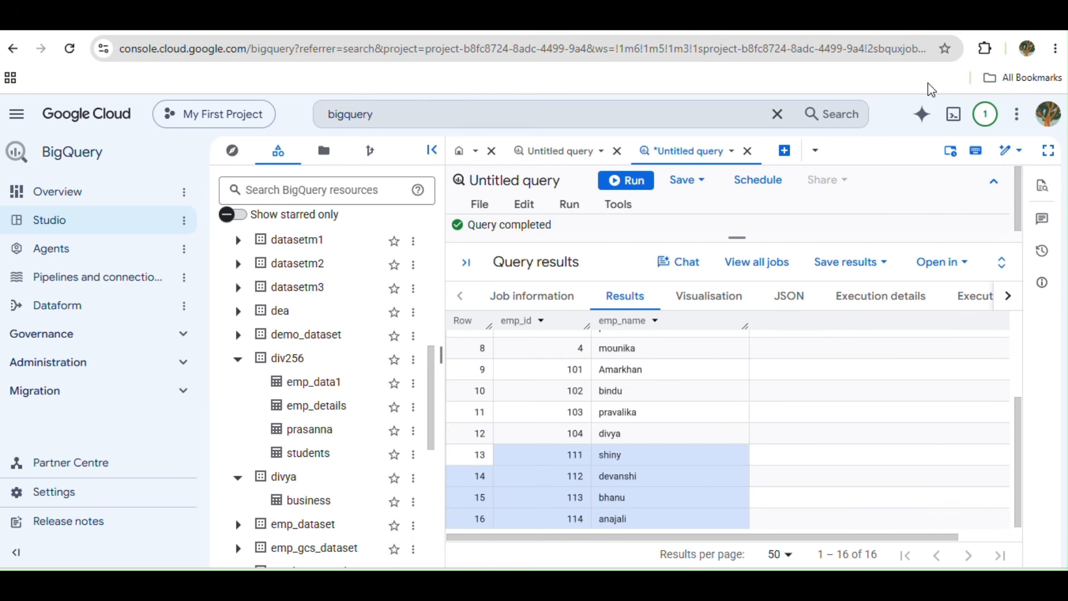
Minimize the browser windows, open ram.txt on the desktop to compare its rows with the table, and close it
{"action": "left_click", "coordinate": [984, 22]}
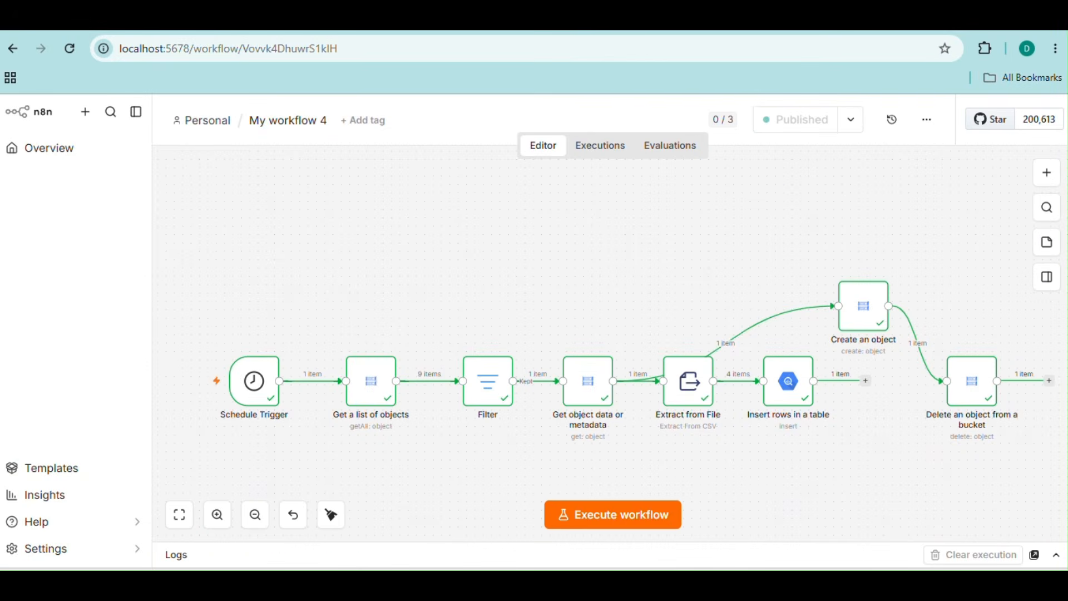
{"action": "left_click", "coordinate": [984, 21]}
{"action": "double_click", "coordinate": [248, 48]}
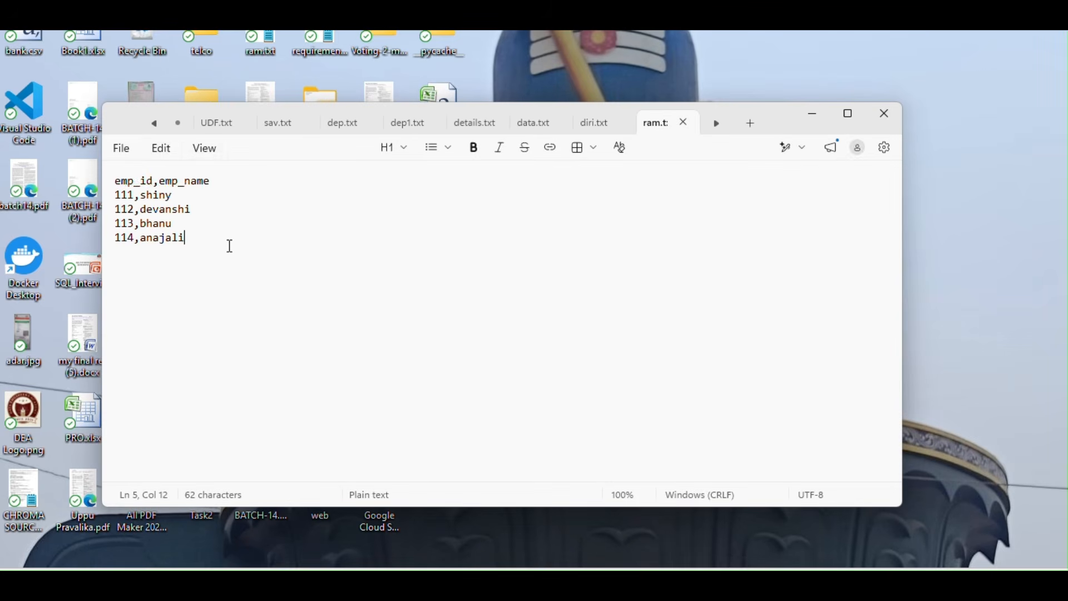
{"action": "left_click", "coordinate": [885, 116]}
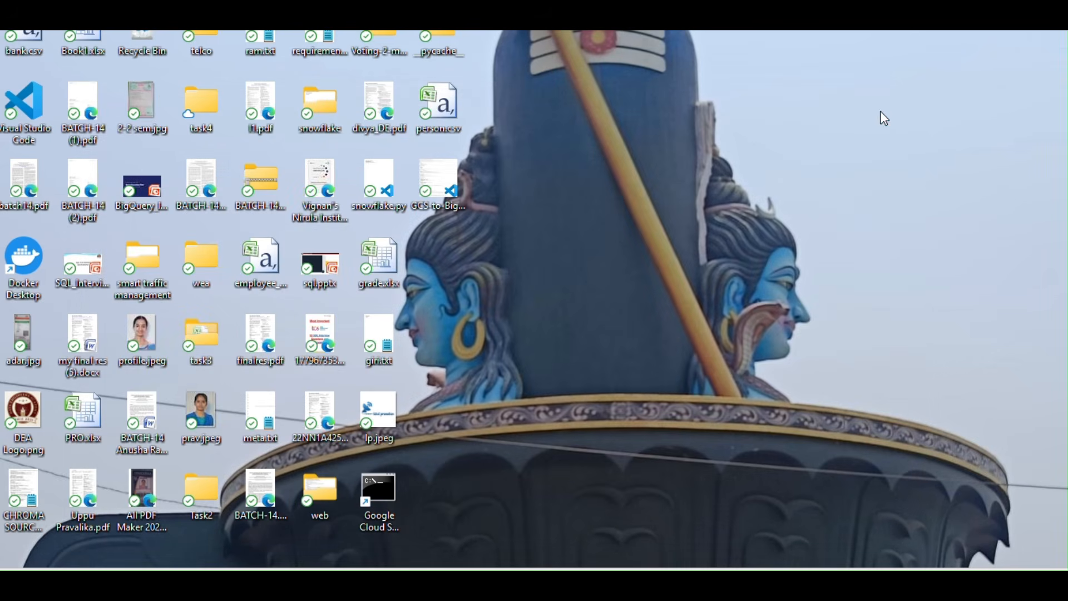